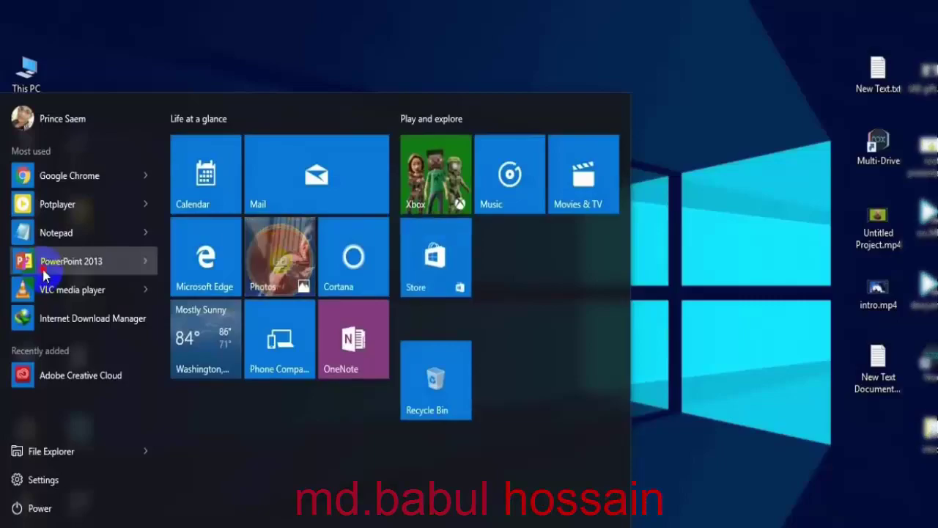
- Launch PowerPoint 2013, answer No to the default-program prompt and close the sign-in window
click(41, 261)
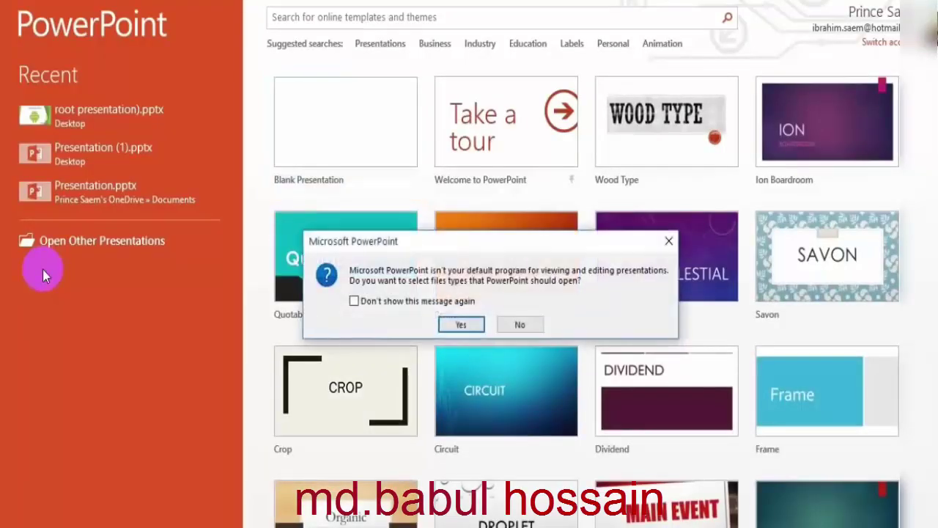
click(534, 329)
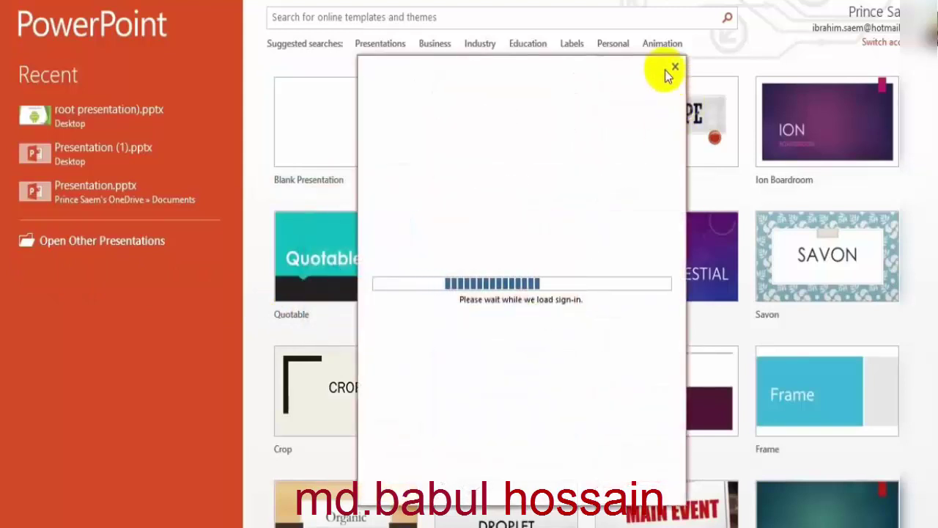
click(675, 67)
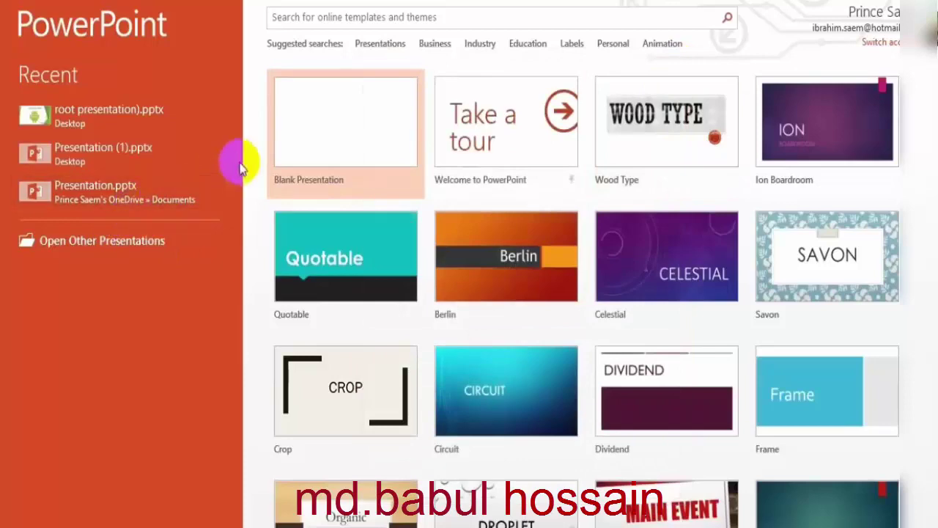
- Create a blank presentation and apply the Title Slide layout to slide 1
click(348, 134)
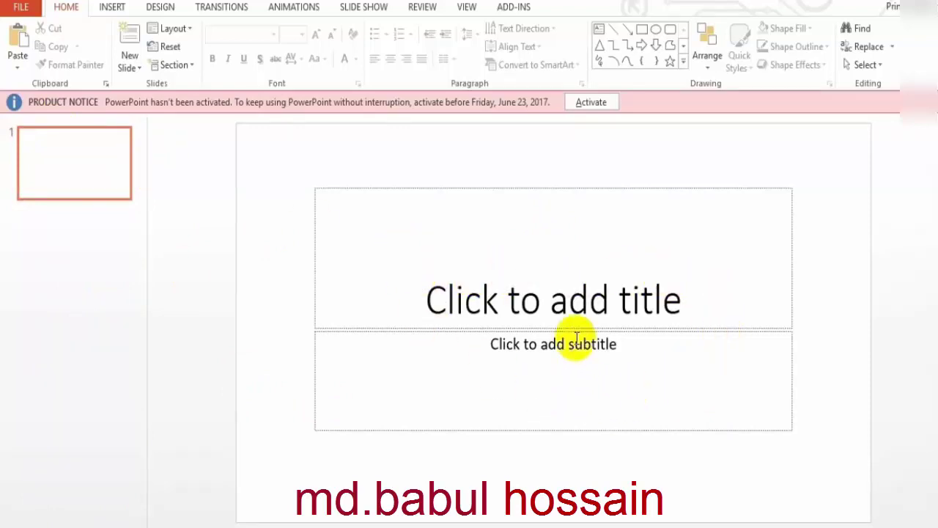
click(85, 161)
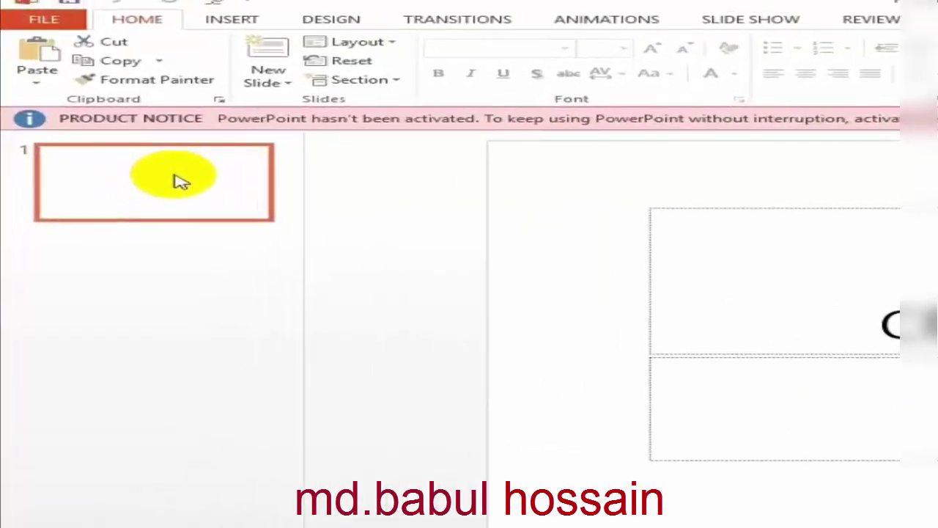
right_click(84, 157)
mouse_move(211, 356)
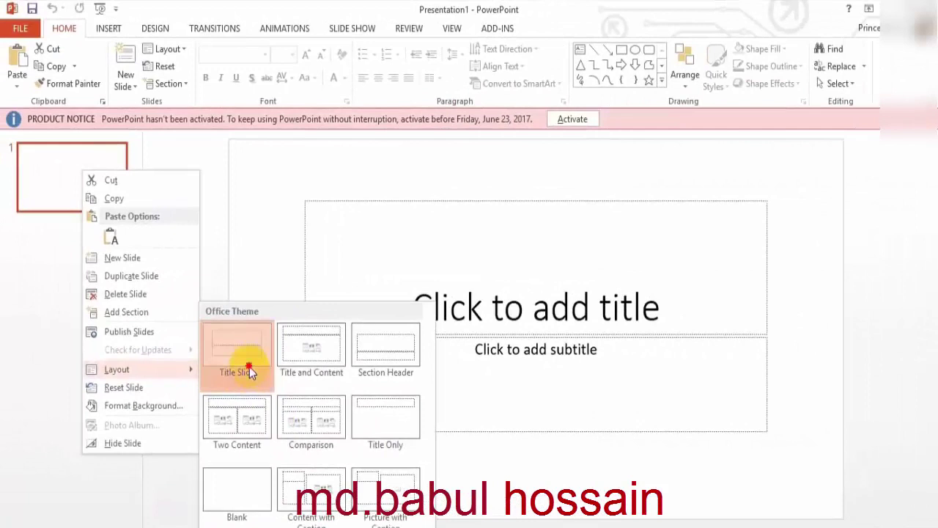
click(249, 372)
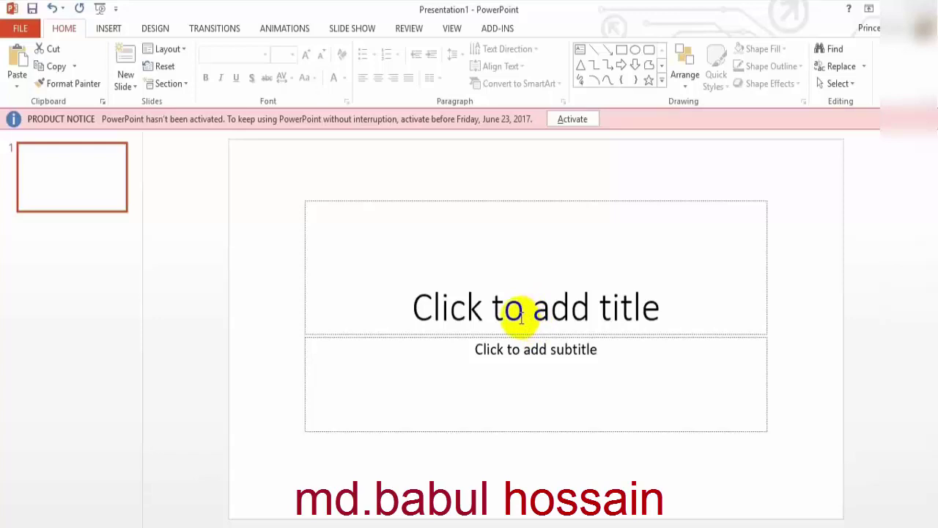
- Type 'Android Root' as the slide title and set it in Magneto at 44 pt
click(520, 309)
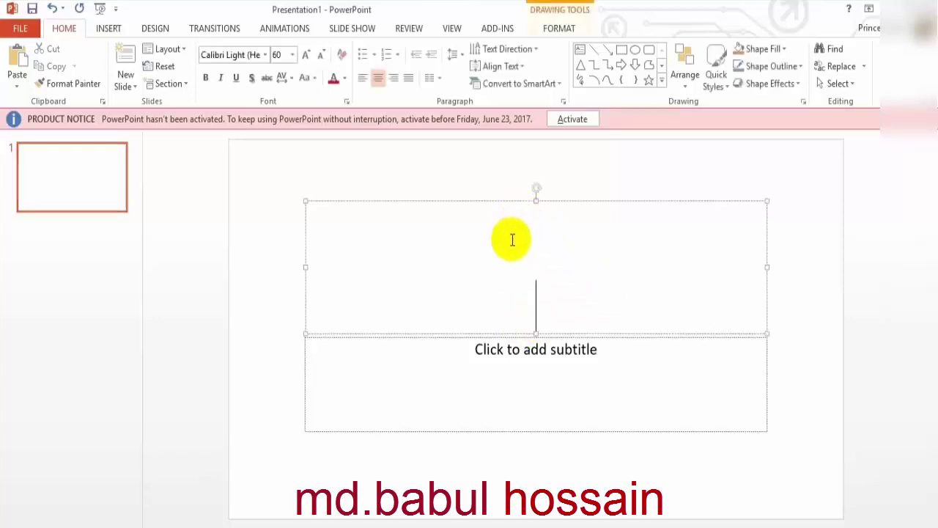
text(A)
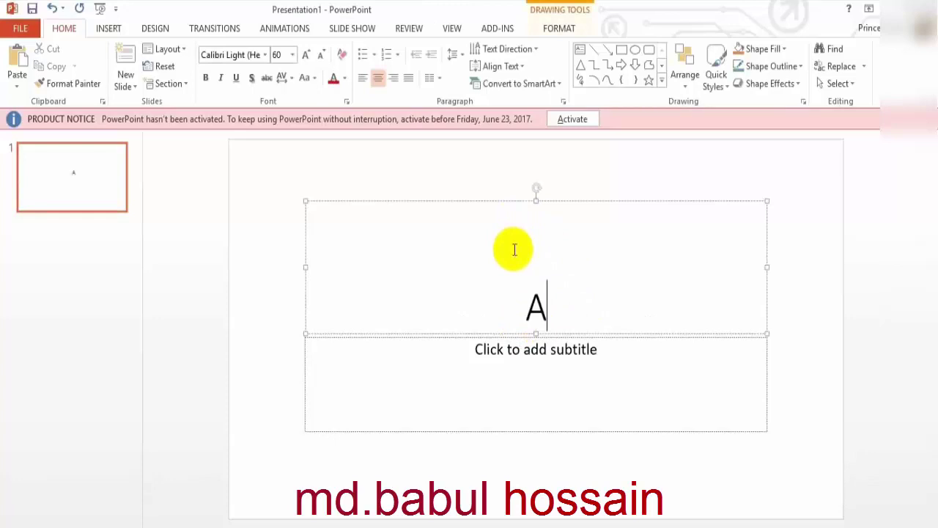
text(ndroi)
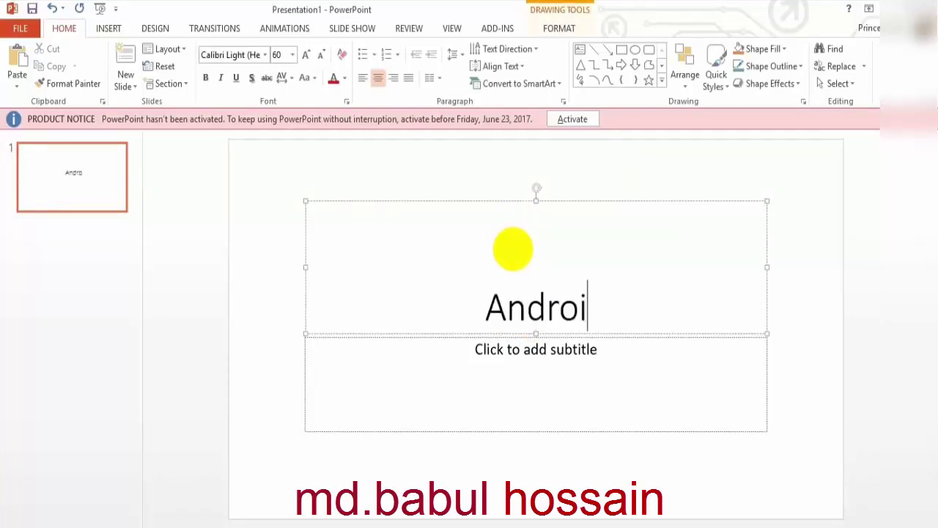
text(d Root)
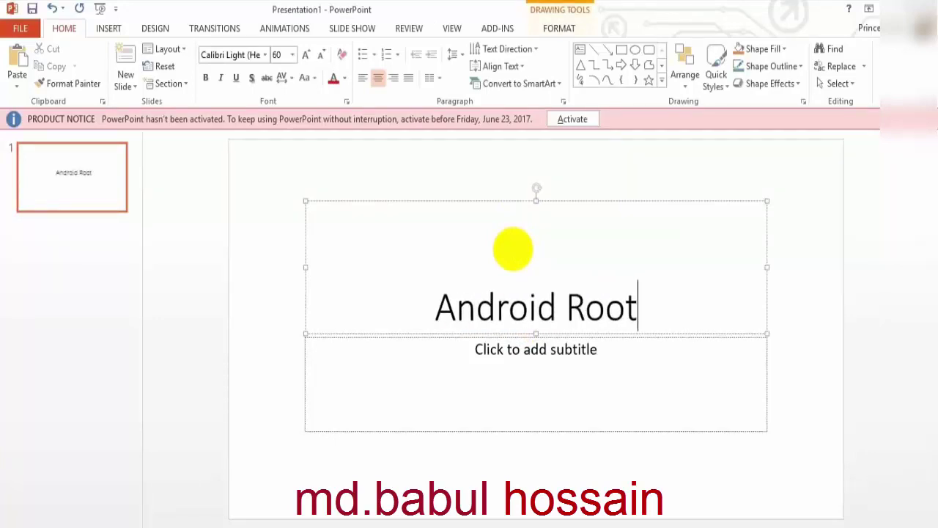
drag(639, 308, 436, 304)
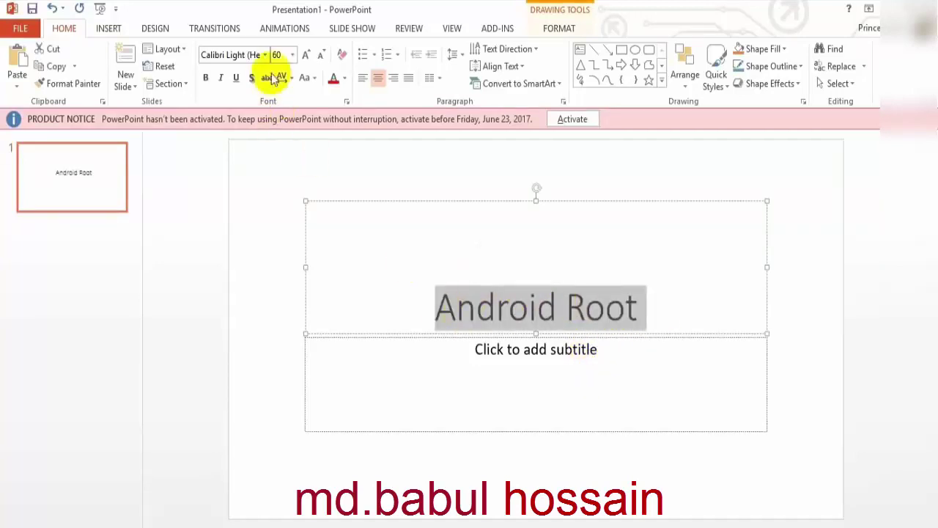
click(292, 55)
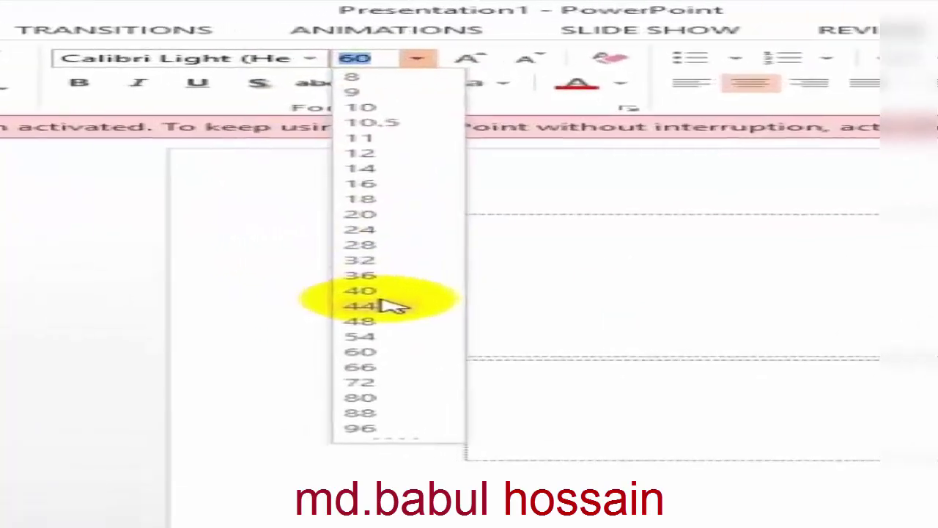
click(392, 307)
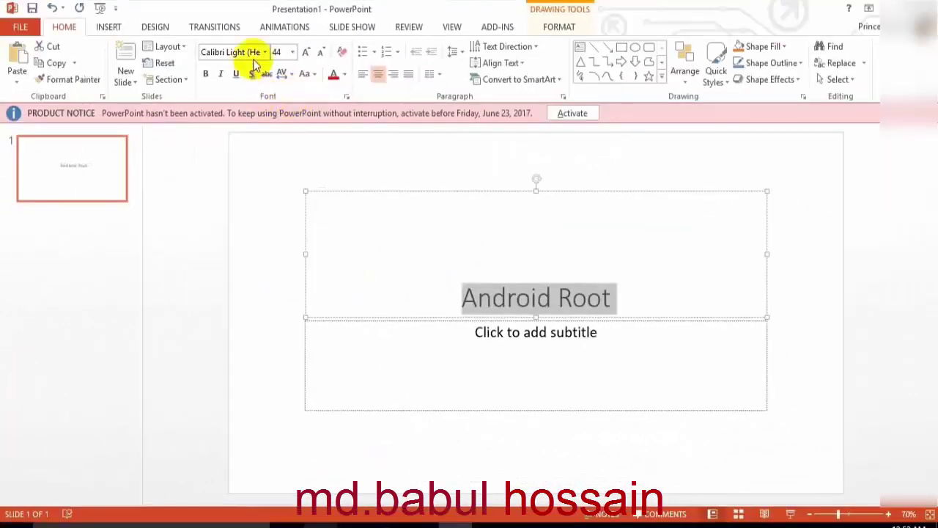
click(262, 52)
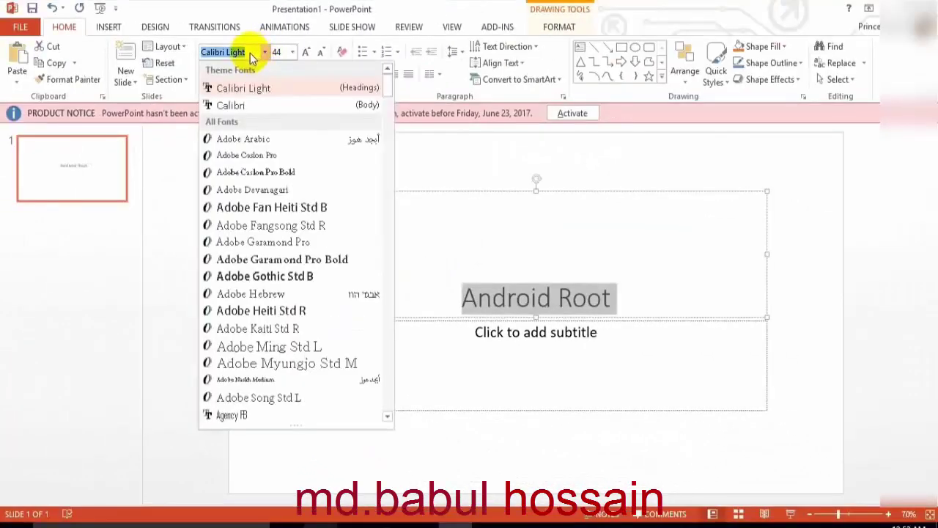
key(Down)
key(Down)
key(Down)
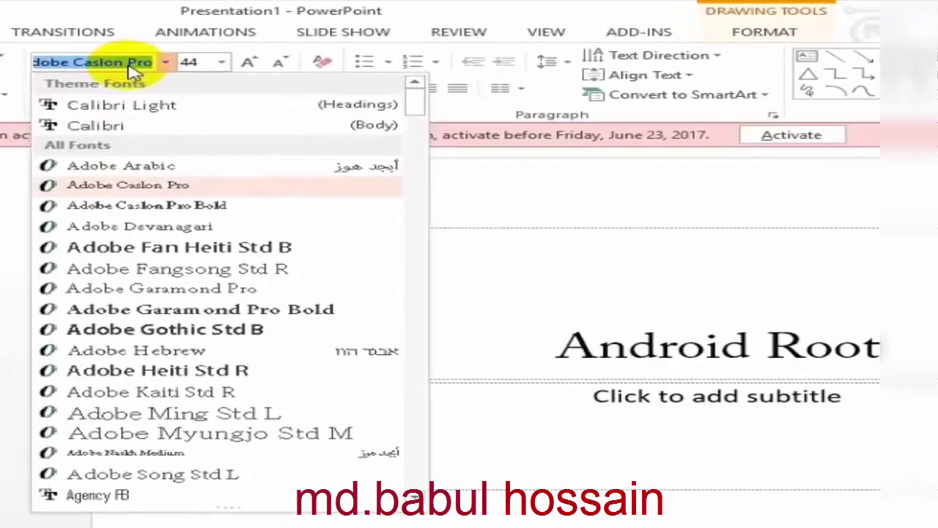
key(Down)
key(Down)
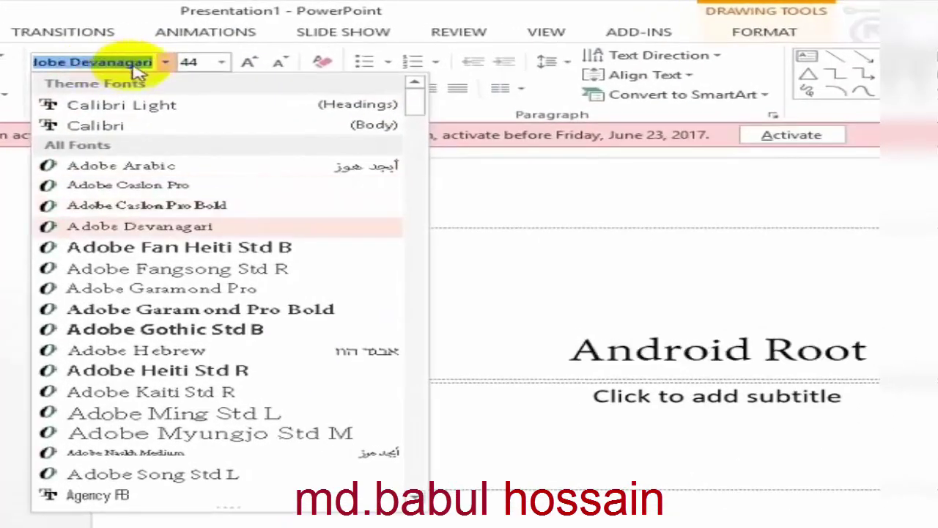
text(m)
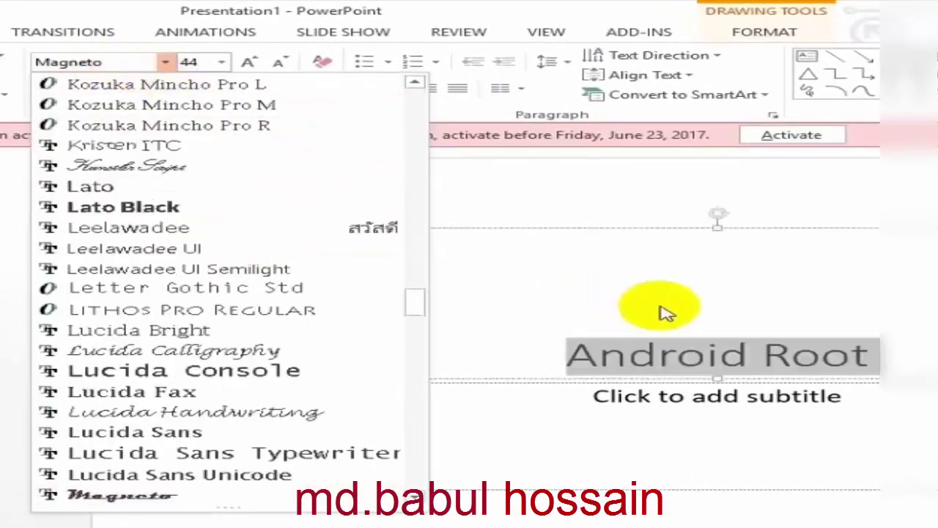
key(Return)
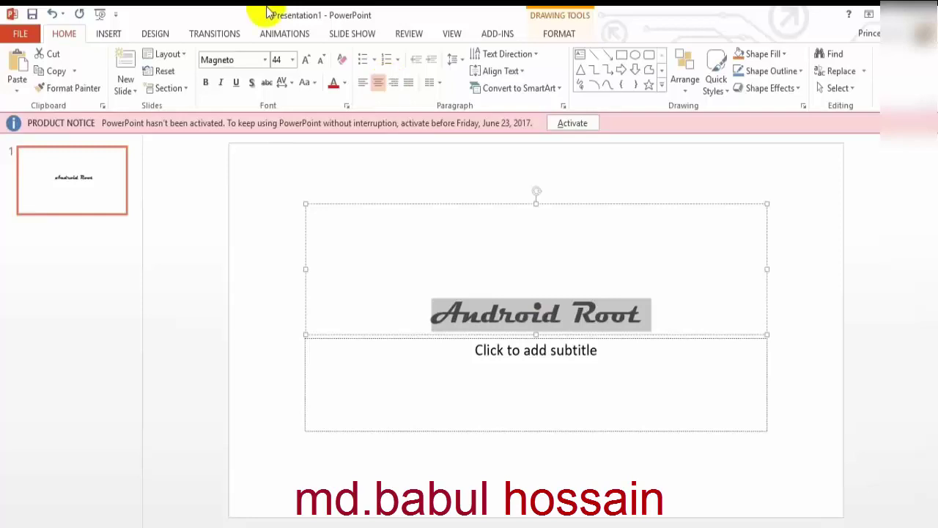
- Shrink the title box around 'Android Root' and move it to the top centre of the slide
drag(535, 203, 543, 299)
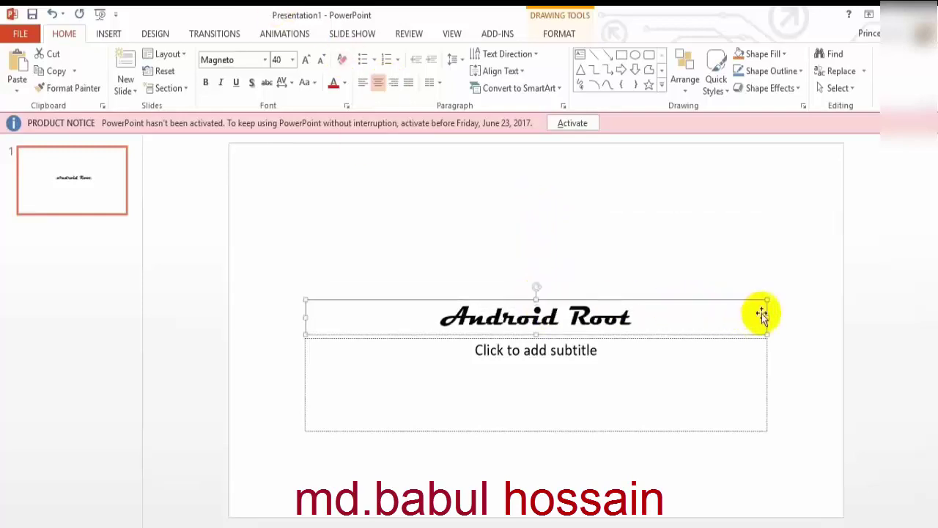
mouse_move(766, 316)
mouse_down()
mouse_move(686, 309)
mouse_move(523, 315)
mouse_up()
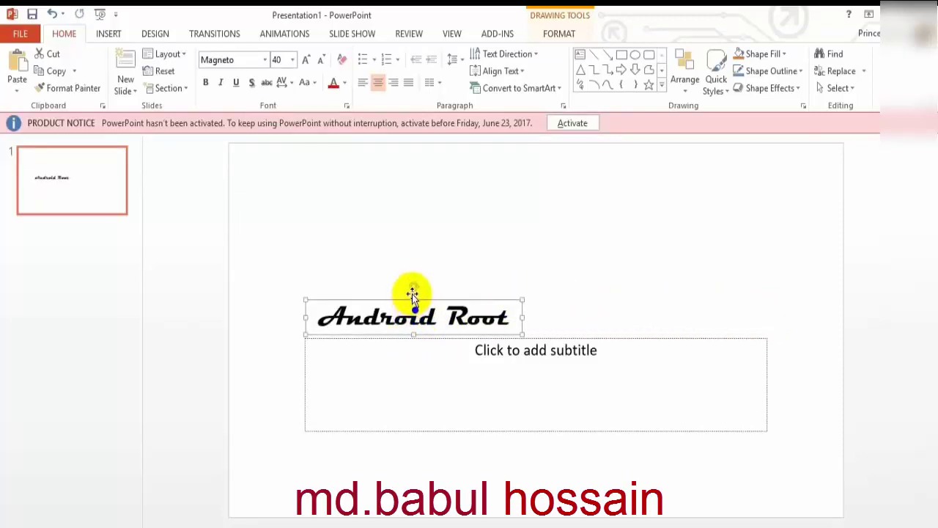
drag(412, 293, 533, 156)
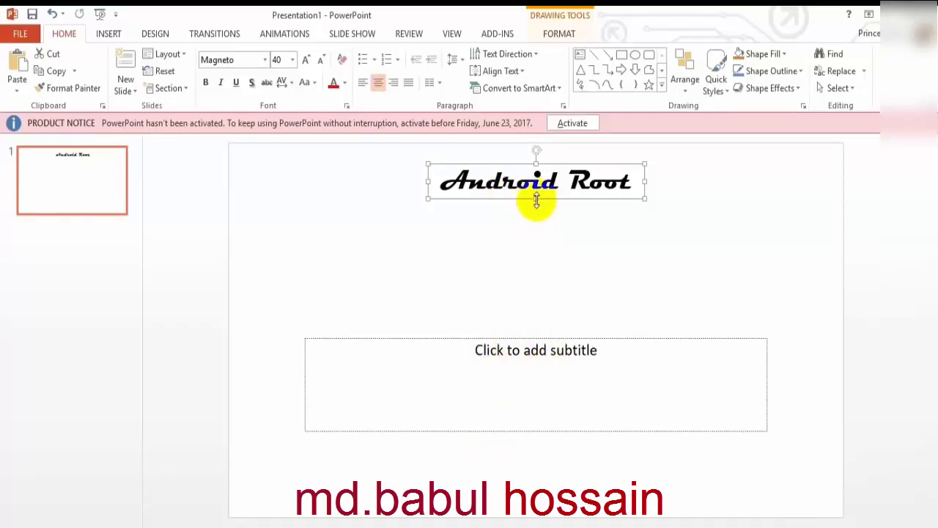
drag(537, 199, 536, 204)
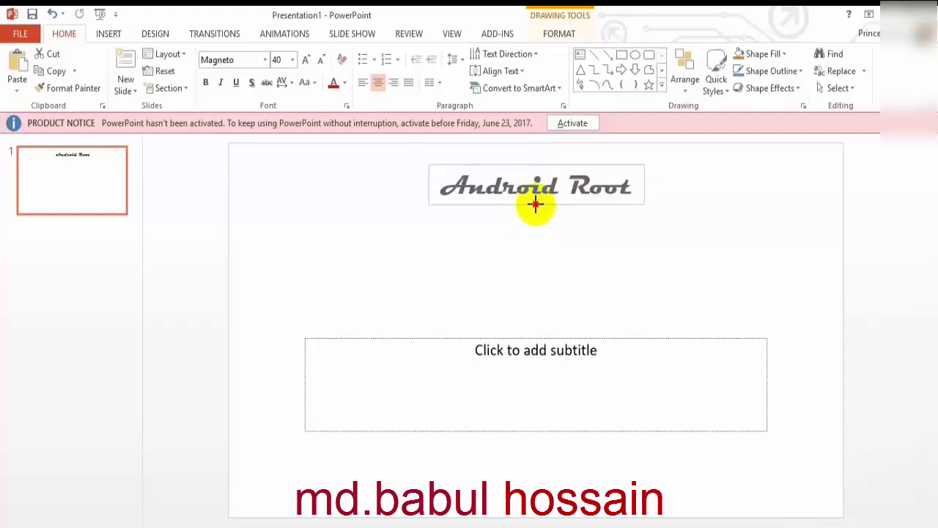
- Colour the Android Root title dark green using More Colors
click(344, 82)
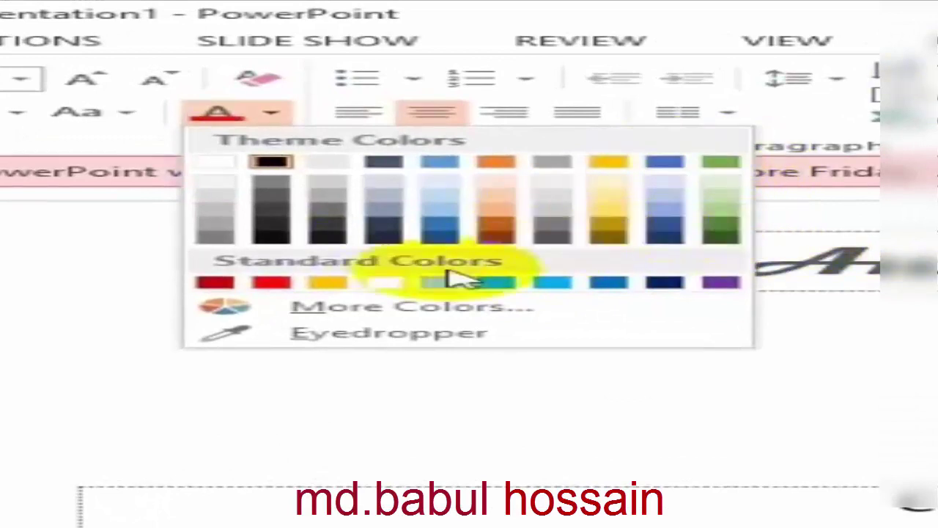
click(365, 311)
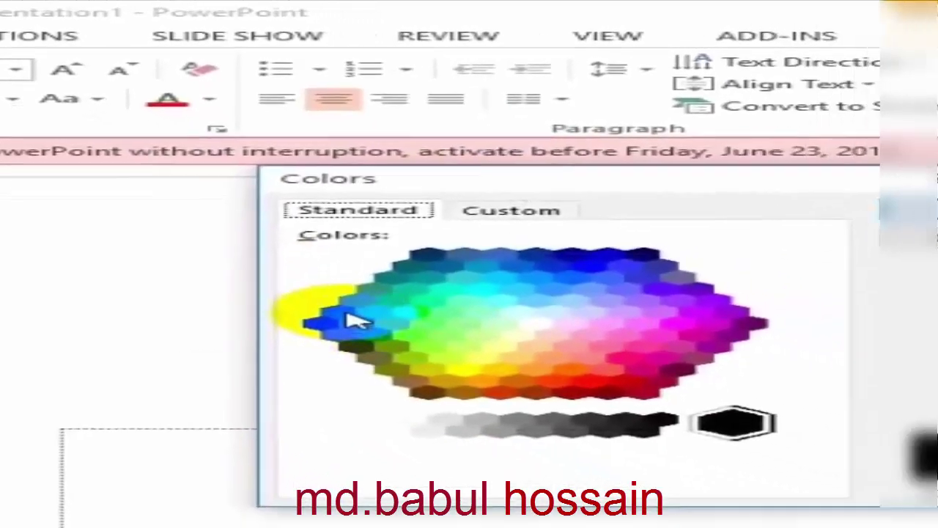
click(385, 357)
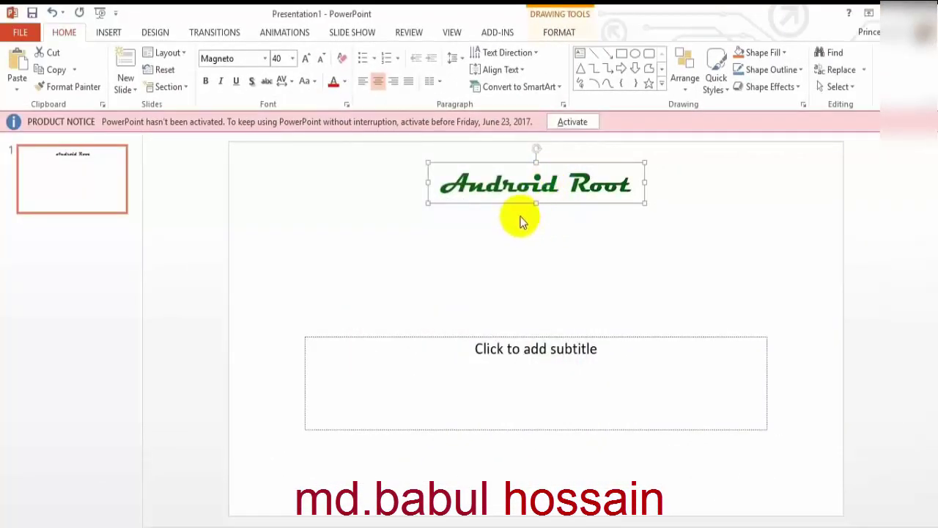
- Cut the empty subtitle placeholder from the title slide
click(533, 349)
click(525, 337)
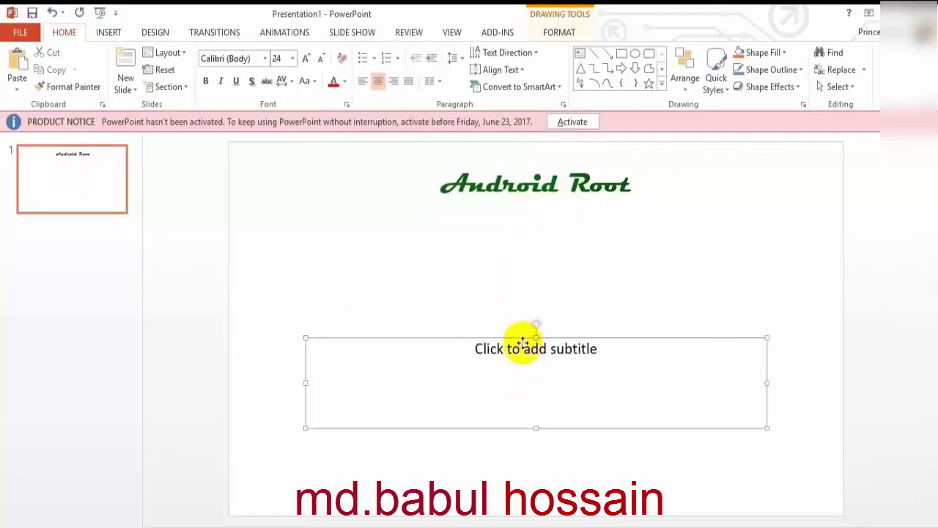
right_click(525, 337)
click(503, 338)
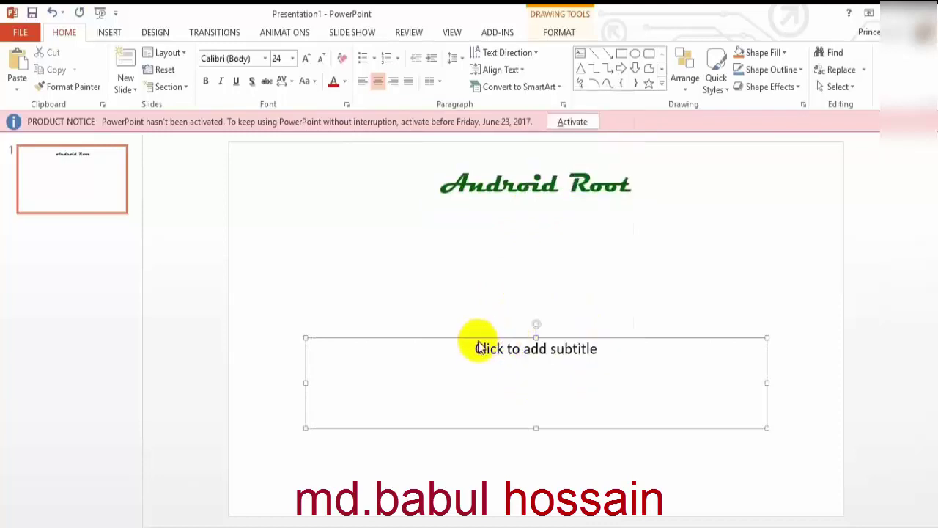
right_click(479, 336)
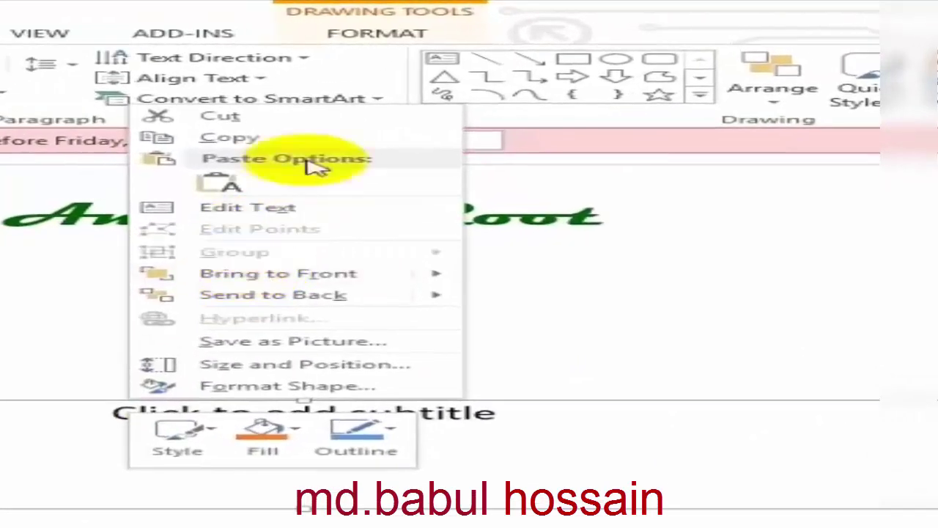
click(328, 130)
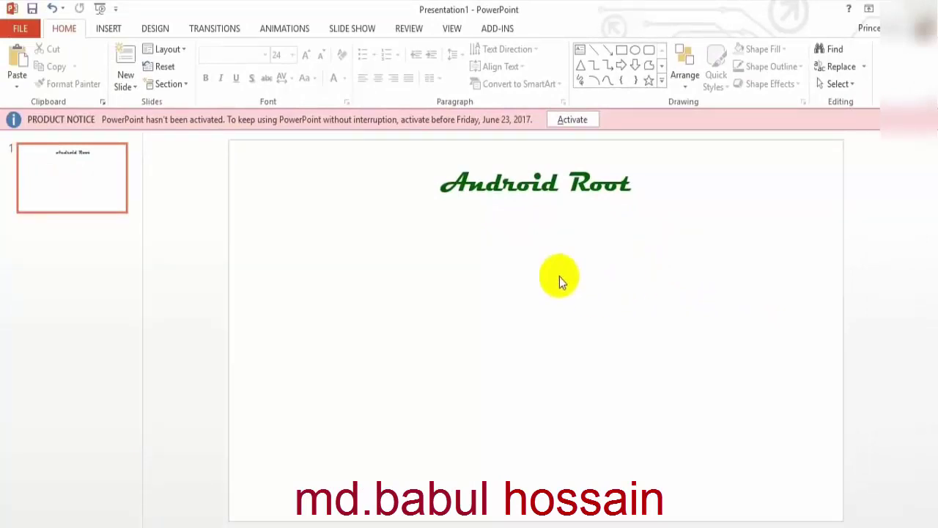
- Insert Root.jpg, enlarge it to about 5.17 by 4.04 inches and centre it below the title
click(113, 31)
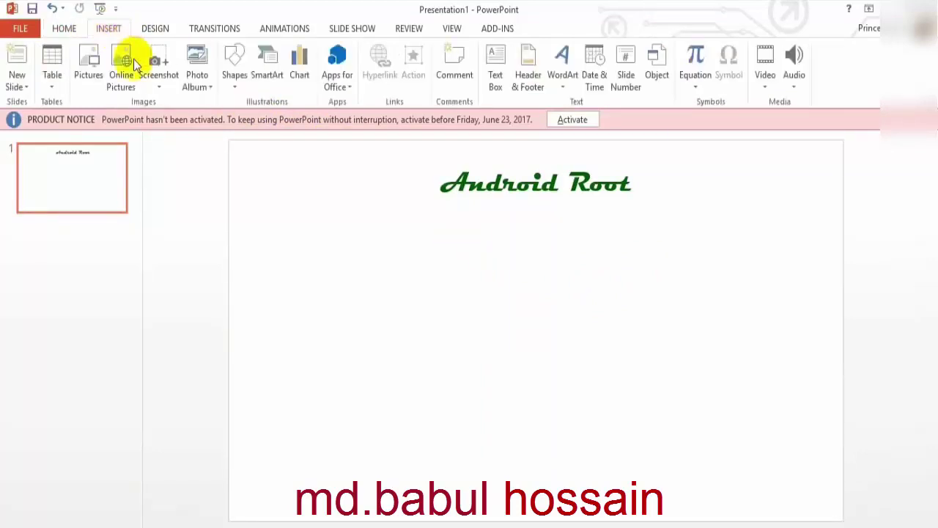
click(89, 74)
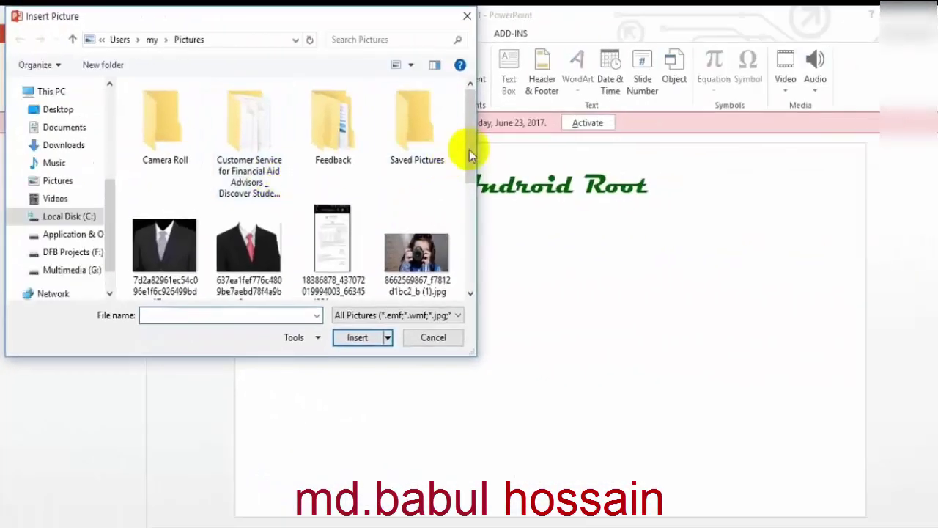
drag(475, 151, 473, 224)
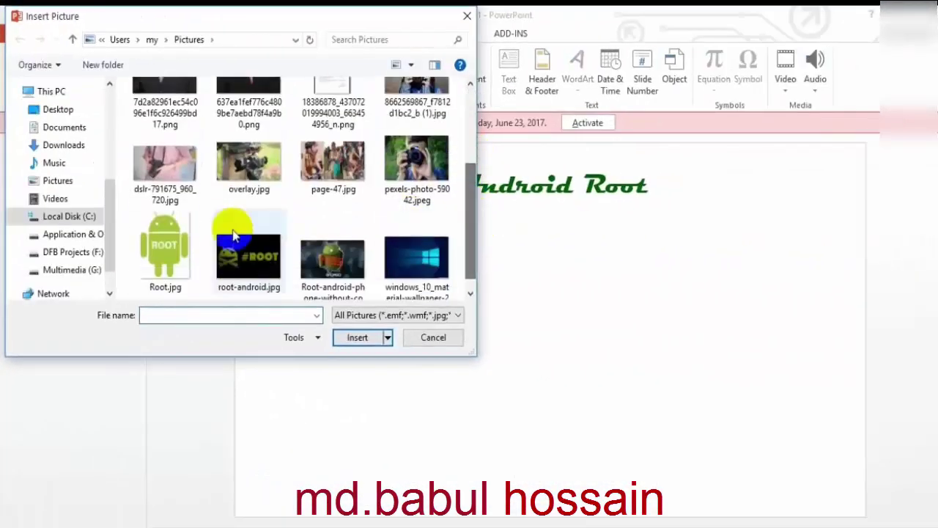
click(176, 245)
click(357, 337)
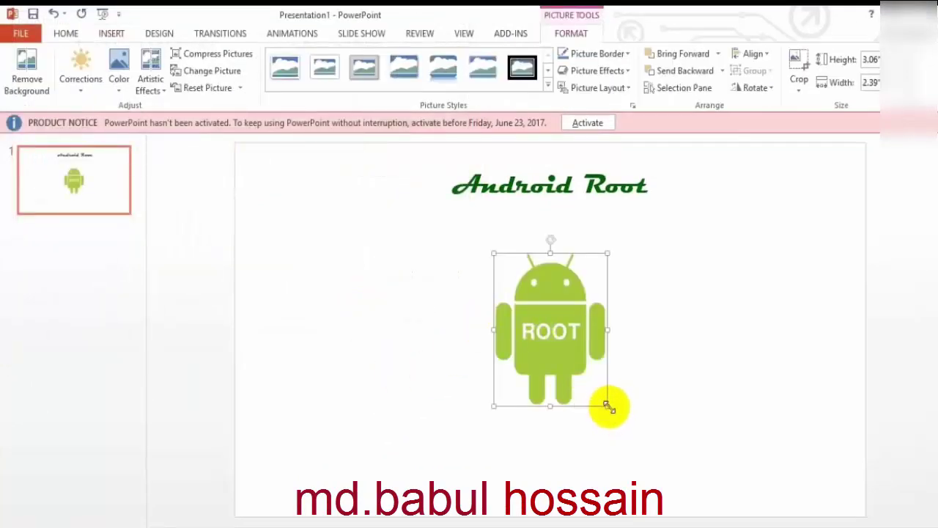
drag(607, 405, 684, 460)
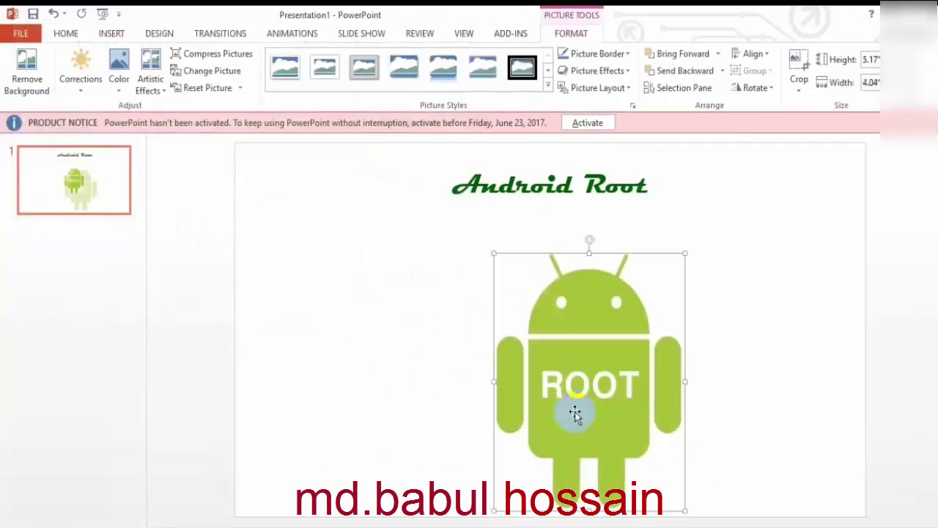
drag(574, 412, 547, 378)
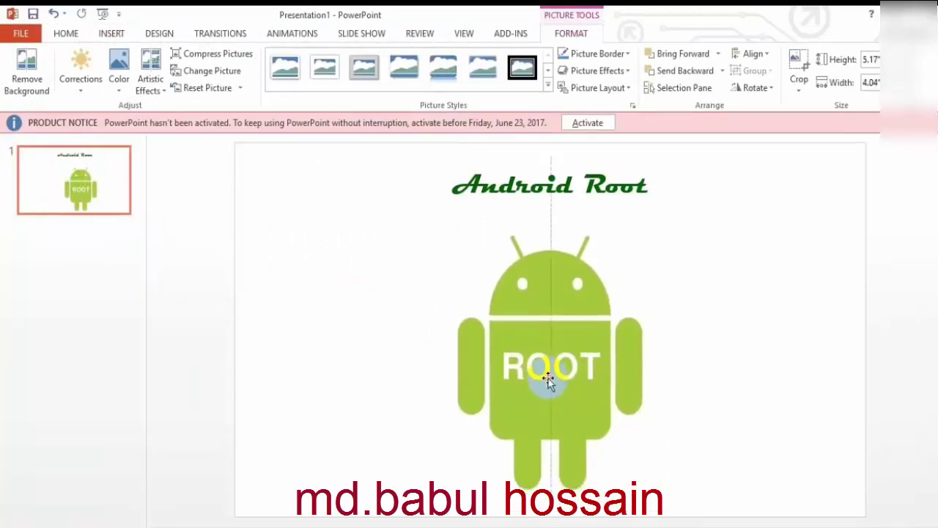
- Set the Android Root title to 44 pt in a wider box and nudge the picture beneath it
click(546, 185)
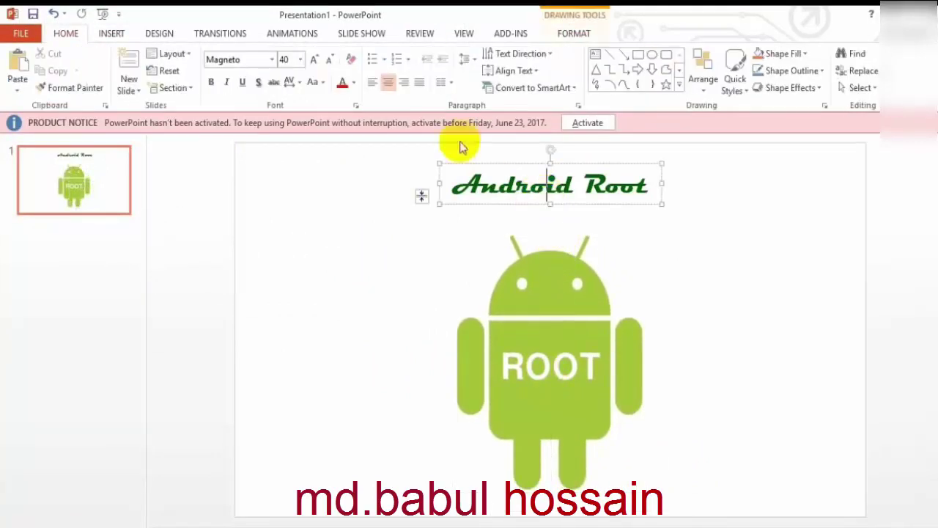
click(373, 83)
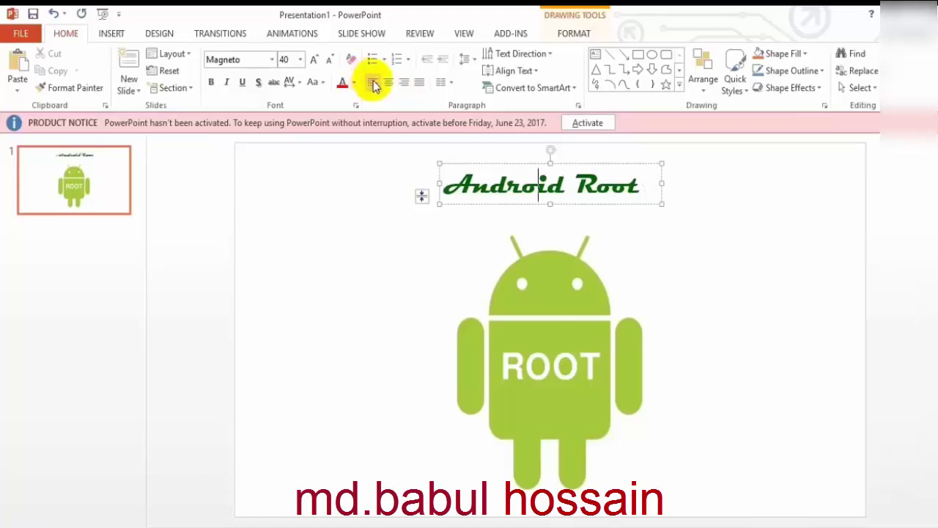
click(388, 83)
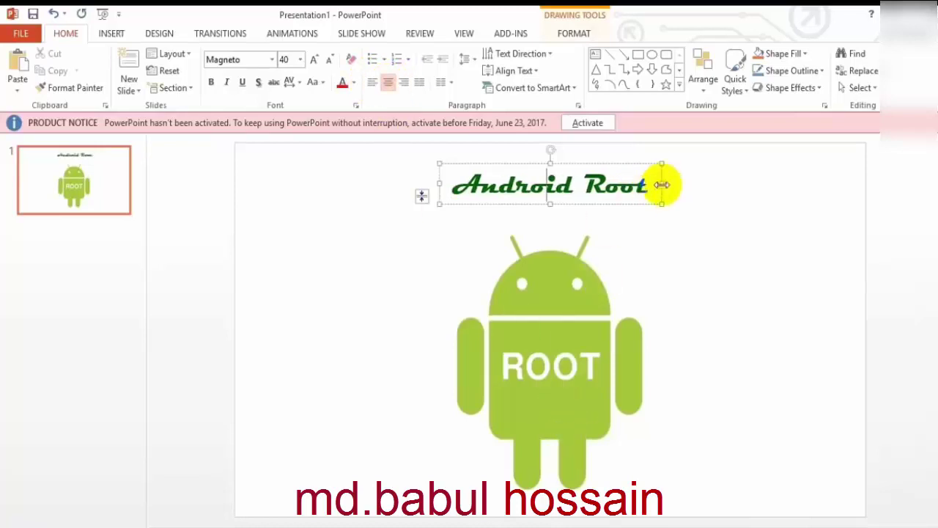
double_click(595, 184)
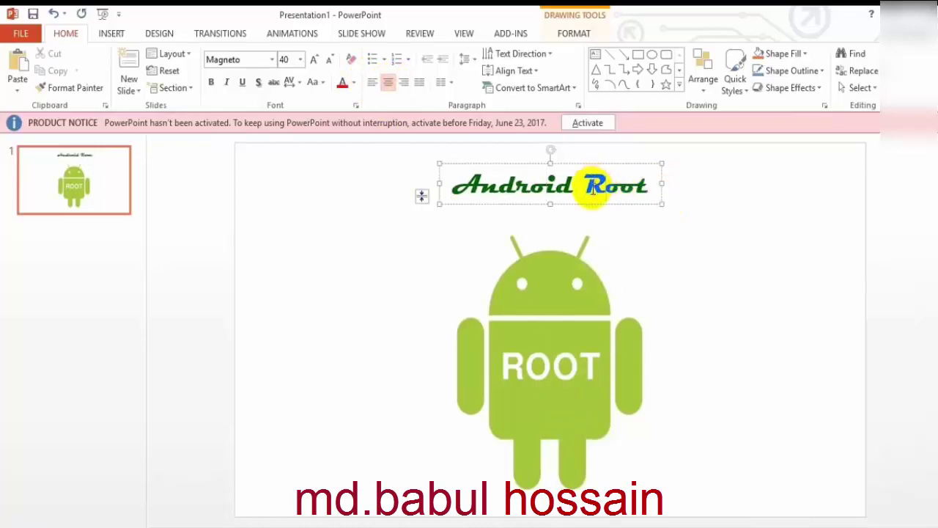
triple_click(593, 188)
click(299, 59)
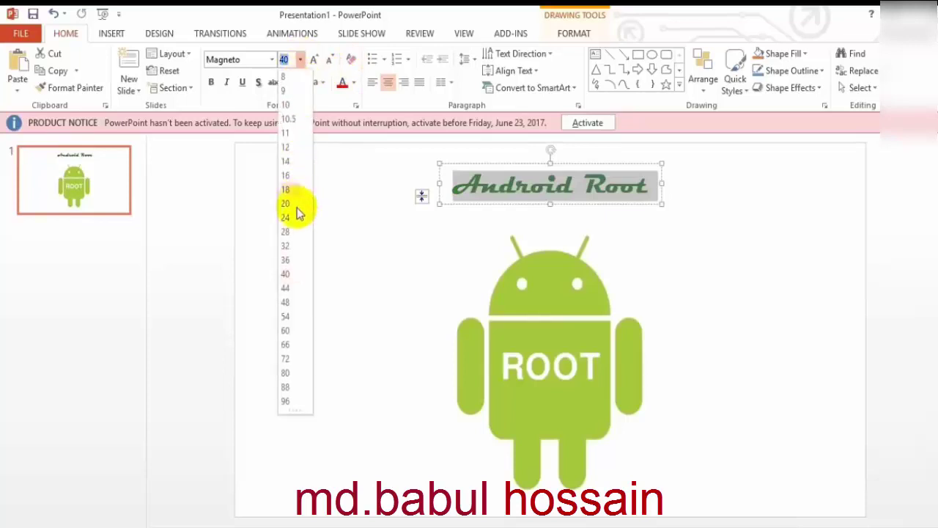
click(286, 275)
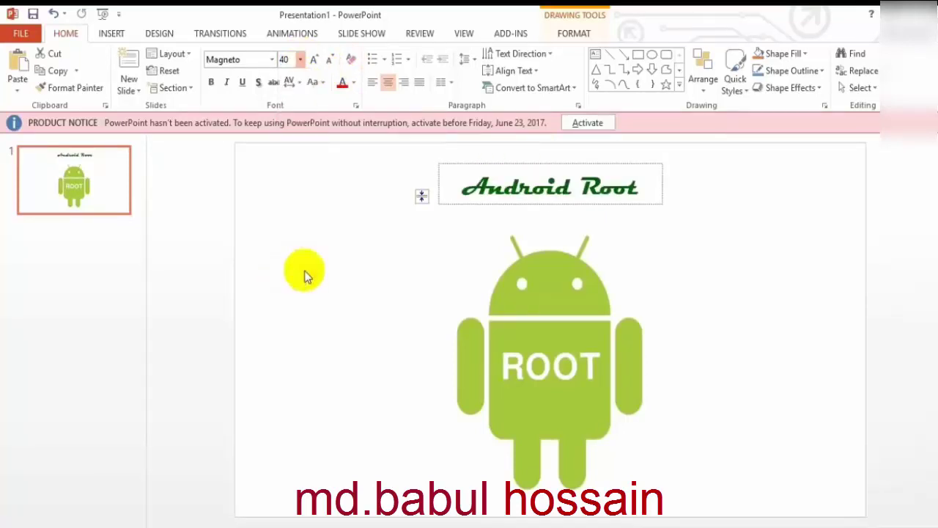
drag(662, 184, 702, 192)
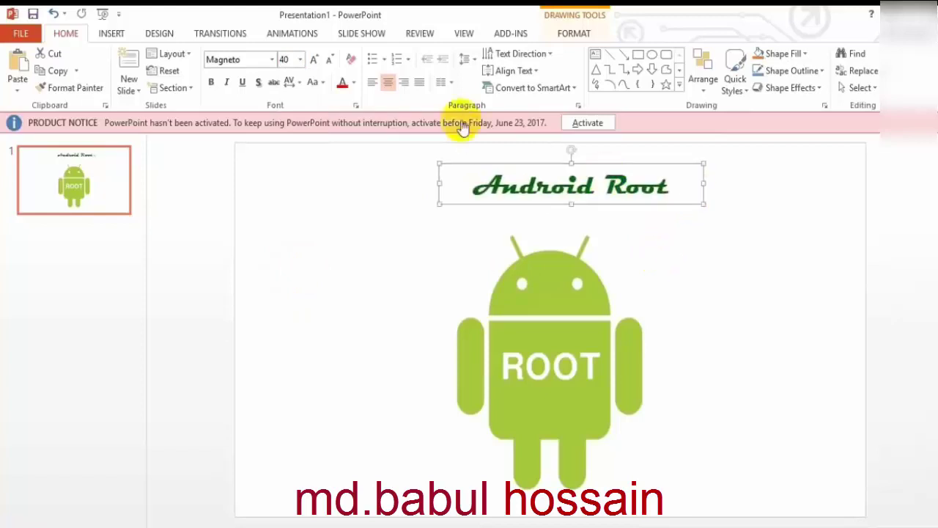
click(301, 60)
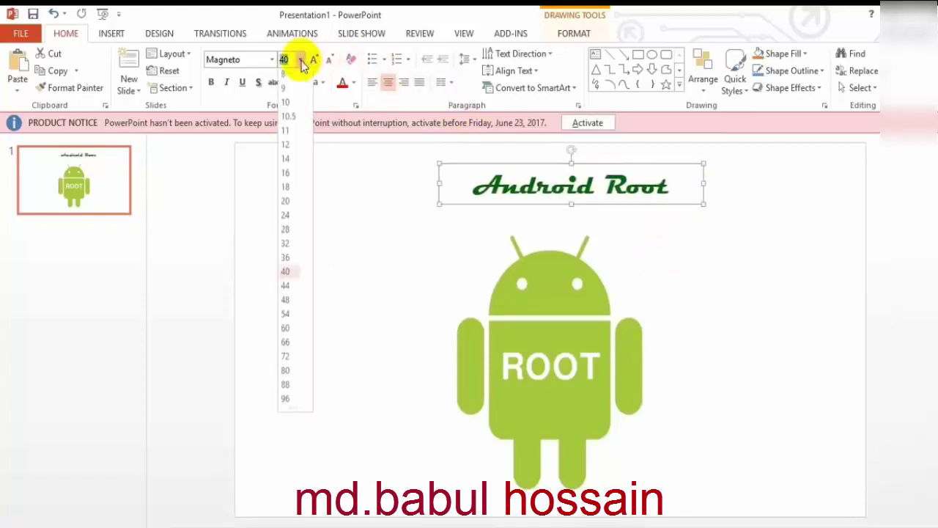
click(297, 286)
click(539, 341)
drag(538, 341, 554, 333)
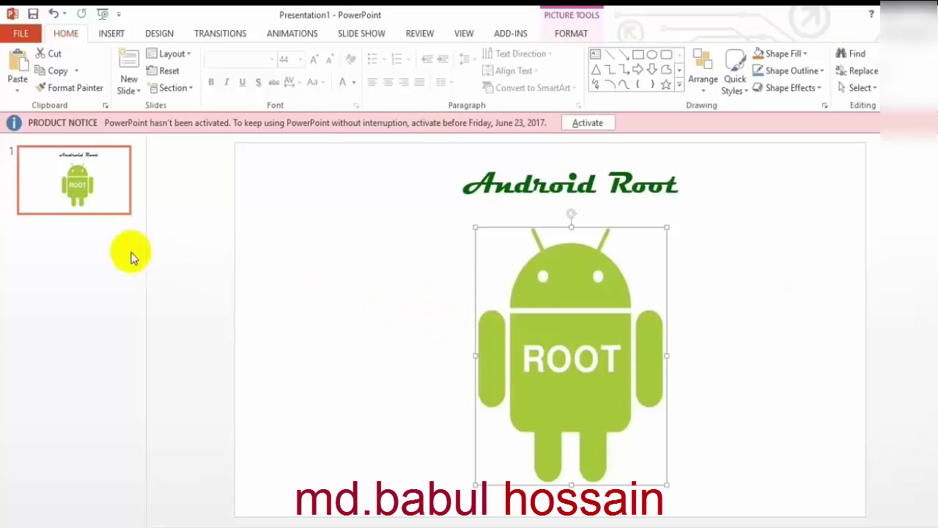
- Add a new second slide after the title slide
right_click(93, 242)
right_click(72, 244)
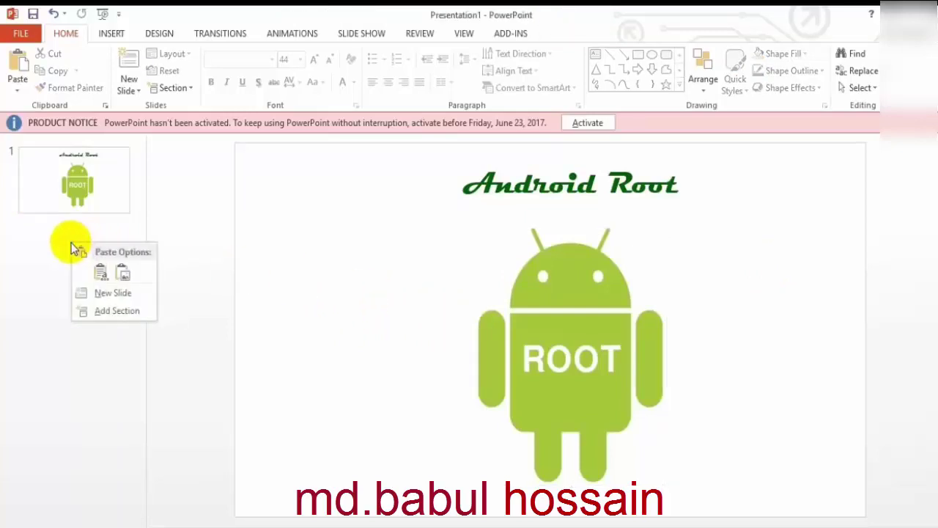
click(102, 293)
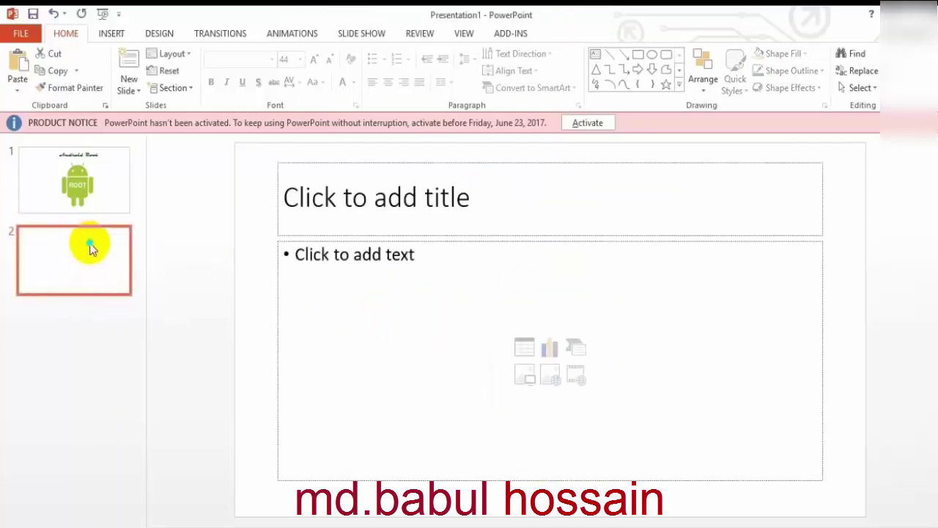
- Switch slide 2 to the Title and Content layout and enter the title 'What Is Android Root?'
right_click(89, 245)
mouse_move(129, 440)
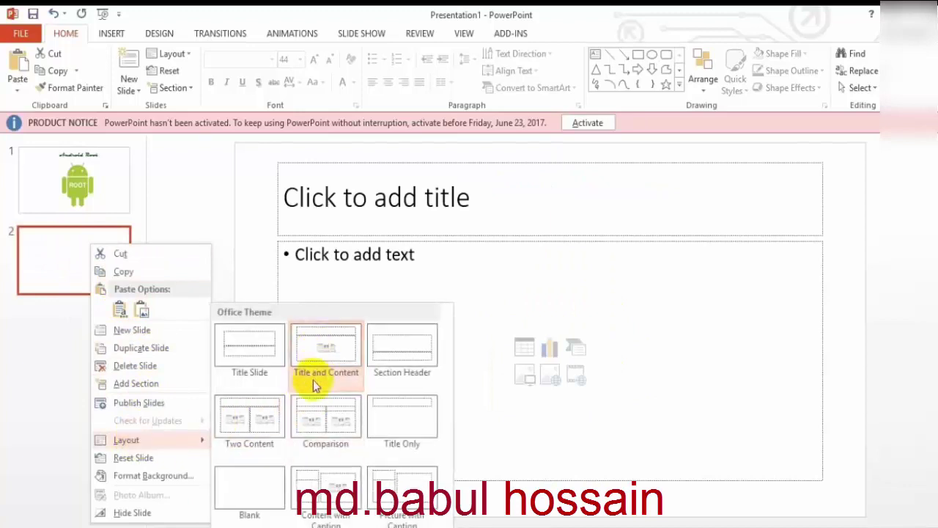
click(322, 351)
right_click(83, 269)
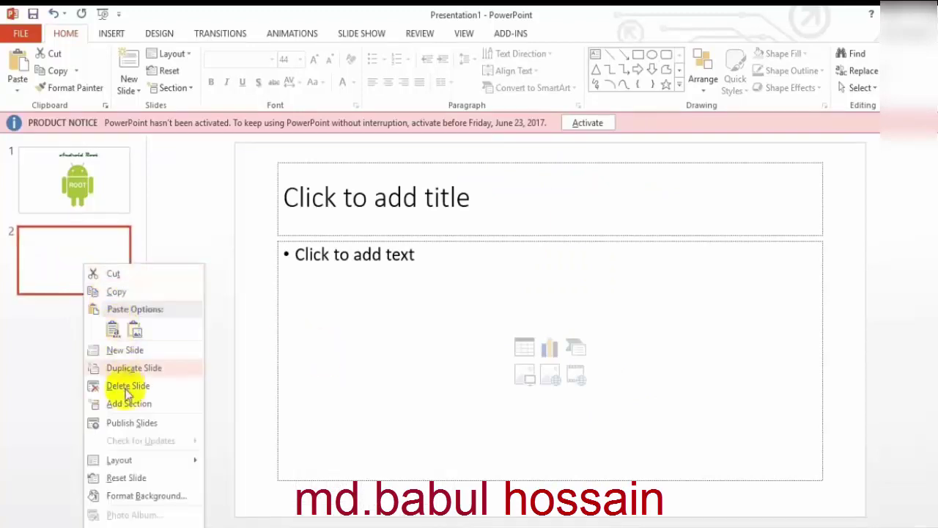
mouse_move(121, 459)
click(304, 358)
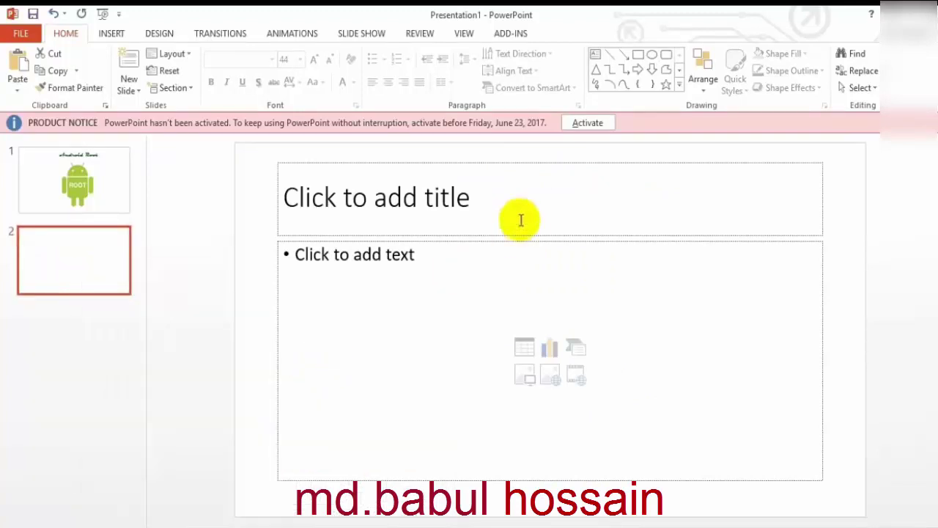
click(476, 199)
text(What Is Android Root?)
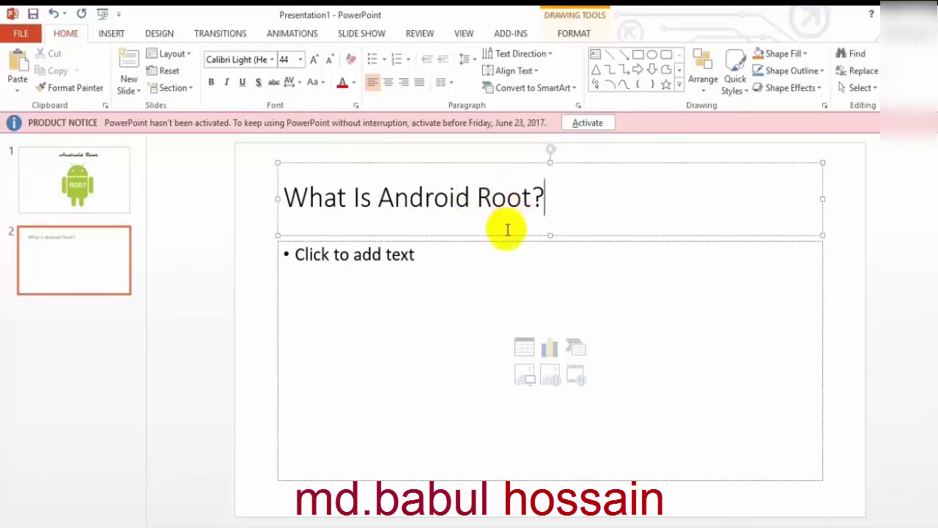
- Make the slide 2 title bold and underlined in the Calibri font
key(ctrl+a)
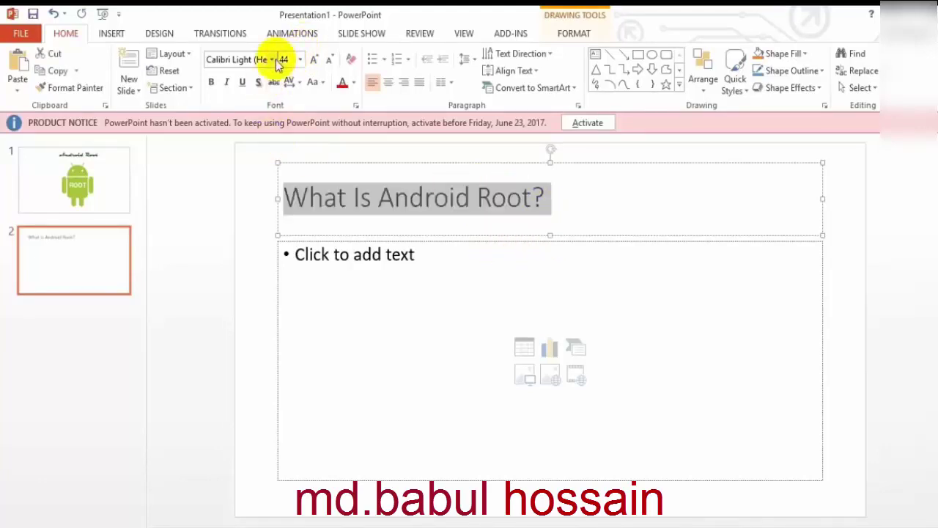
click(300, 60)
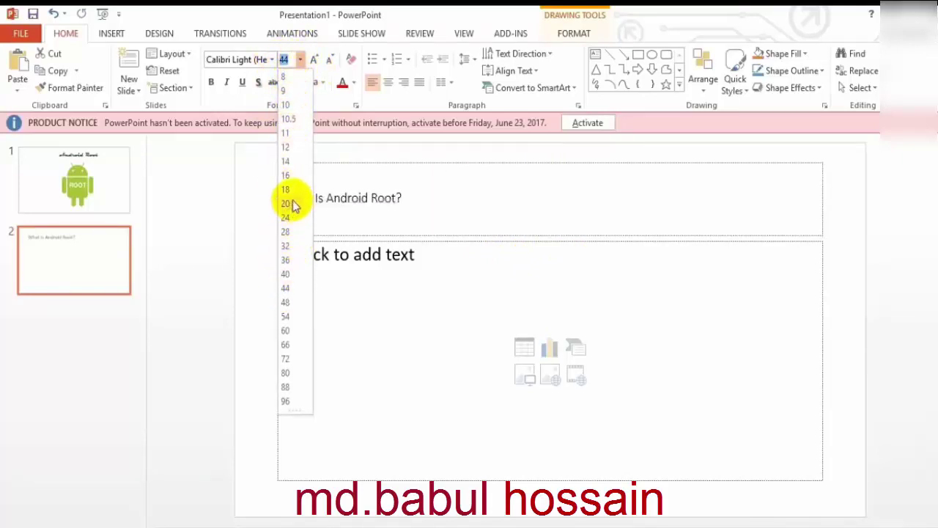
click(287, 261)
click(217, 82)
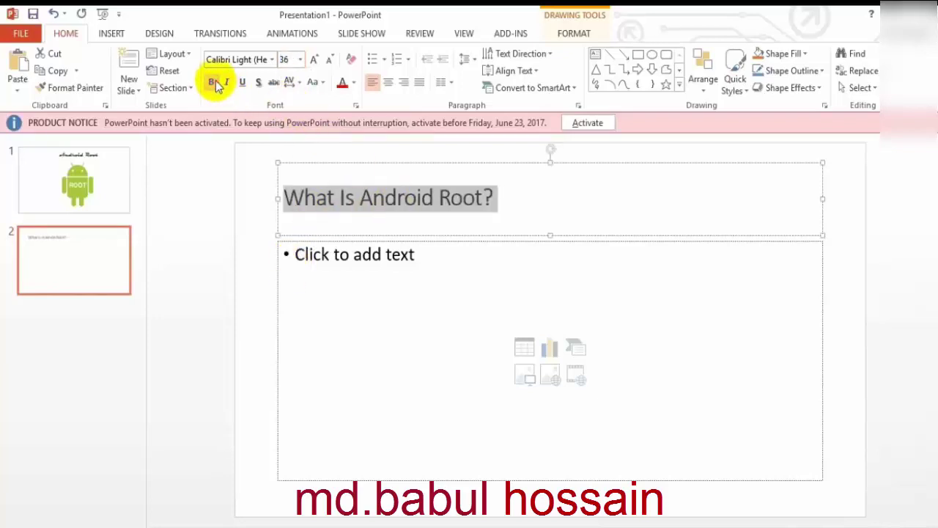
click(244, 83)
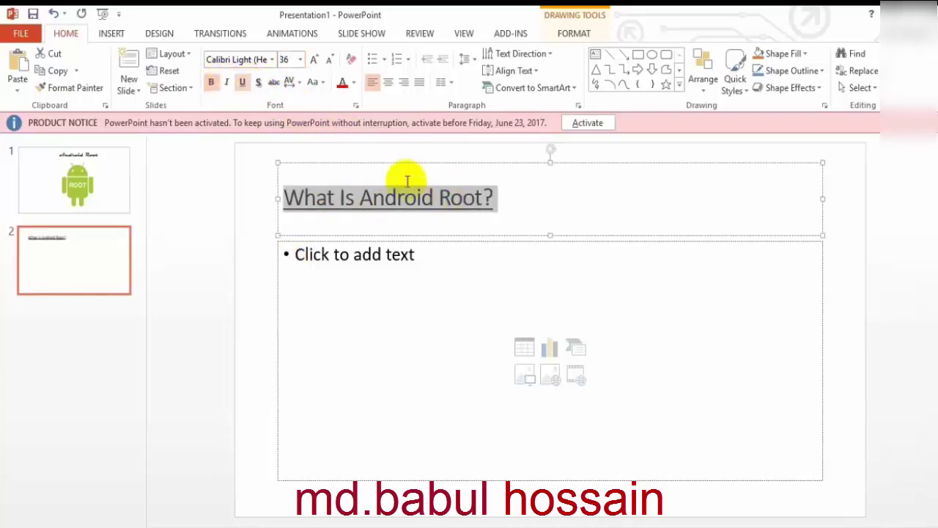
click(252, 60)
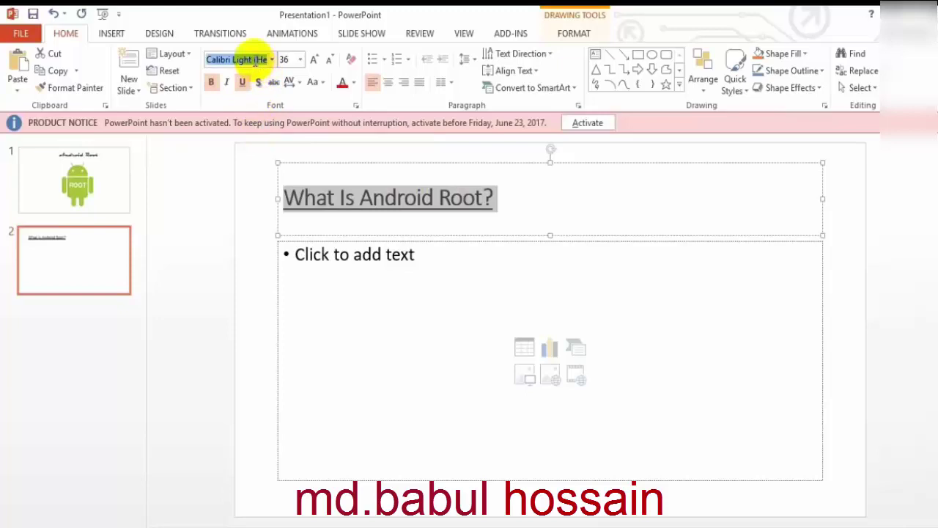
key(alt+Down)
key(Down)
key(Down)
key(Up)
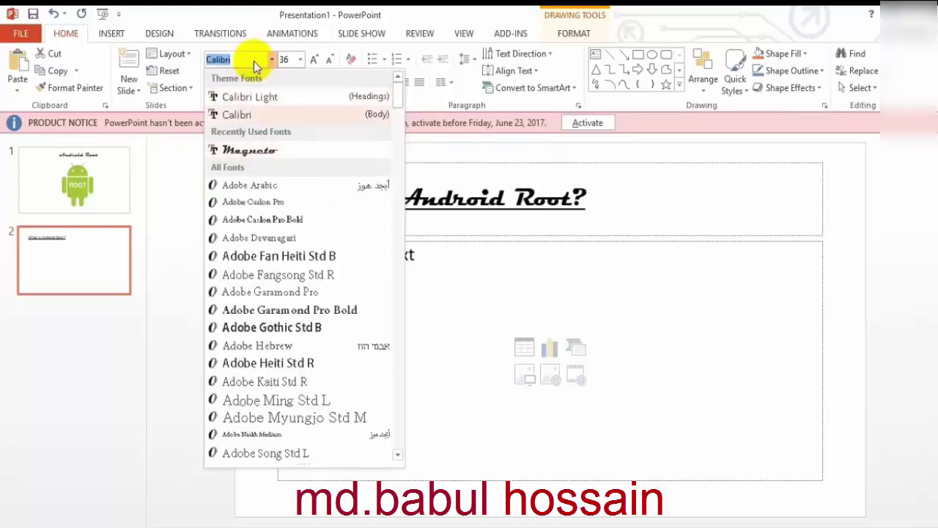
key(Return)
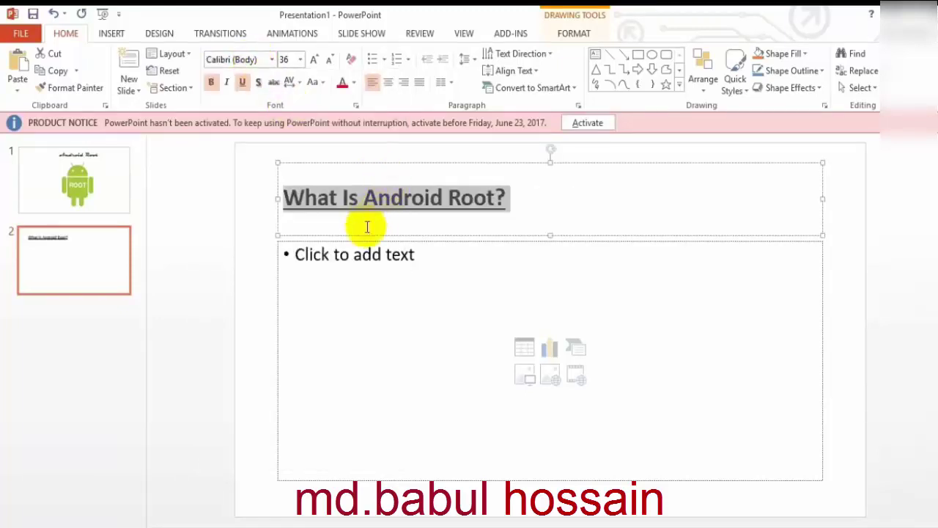
- Resize the slide 2 title to 32 pt and colour it dark green
click(300, 62)
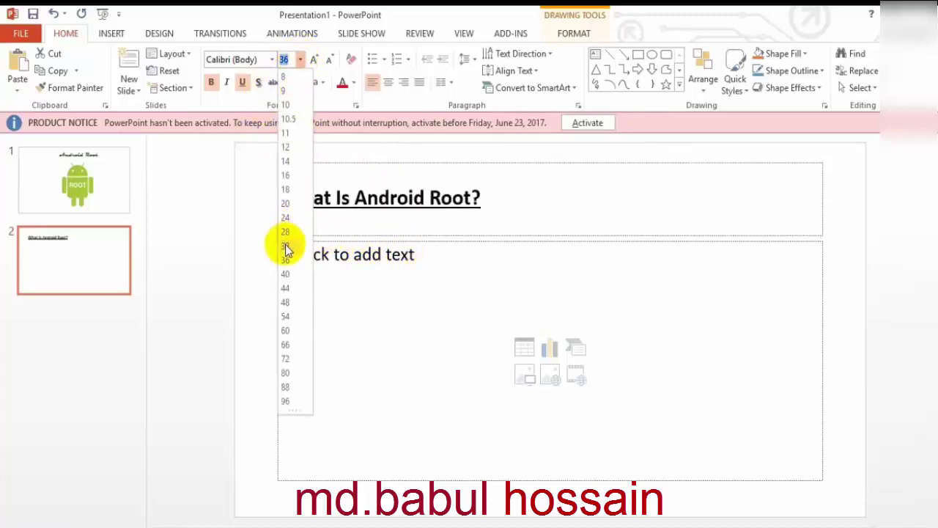
click(287, 246)
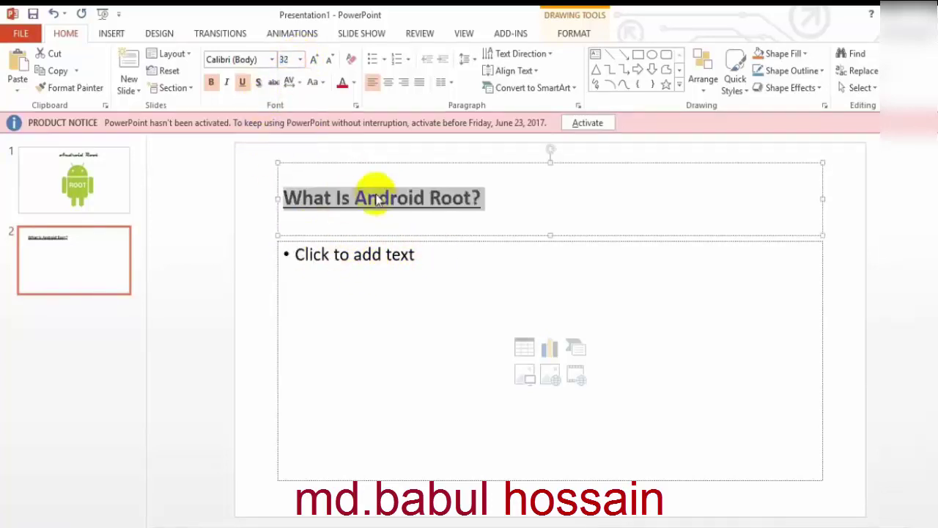
click(347, 84)
click(355, 83)
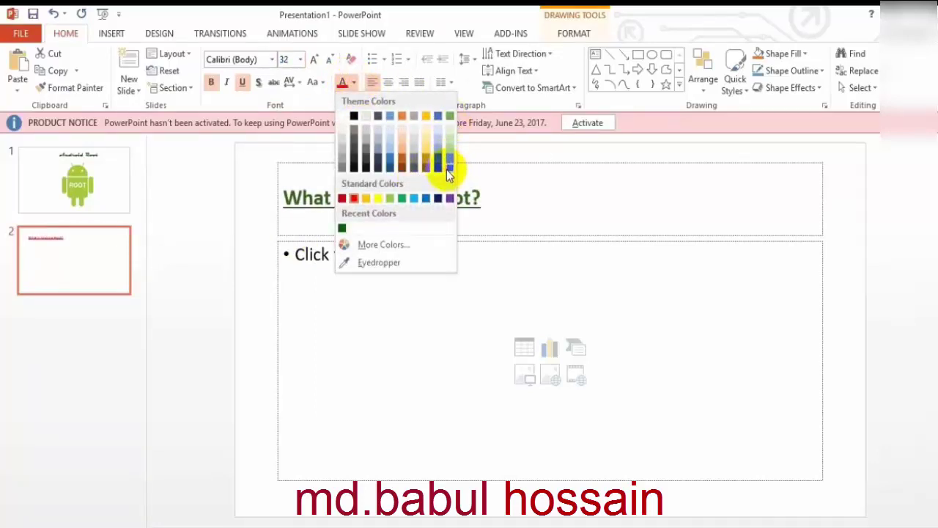
click(447, 169)
click(454, 288)
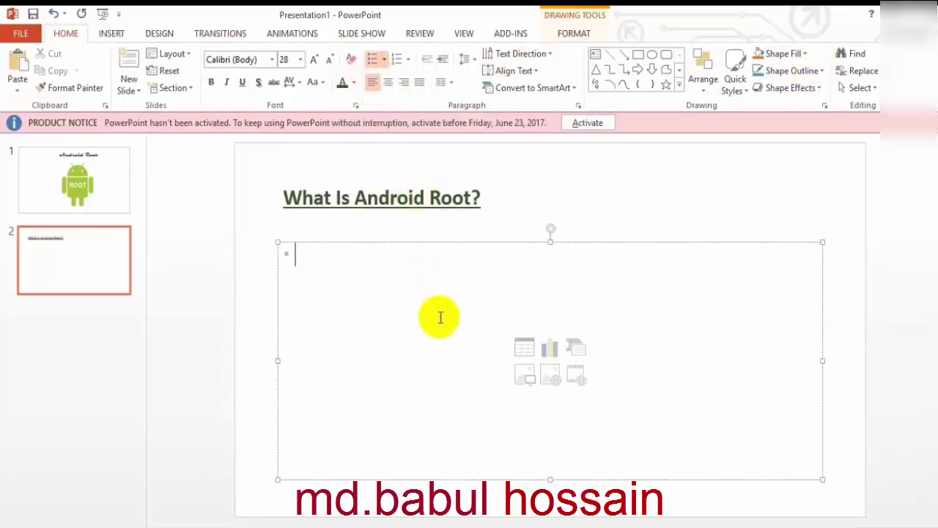
- Paste the Chrome article's Android operating system paragraph into slide 2's body
mouse_move(432, 525)
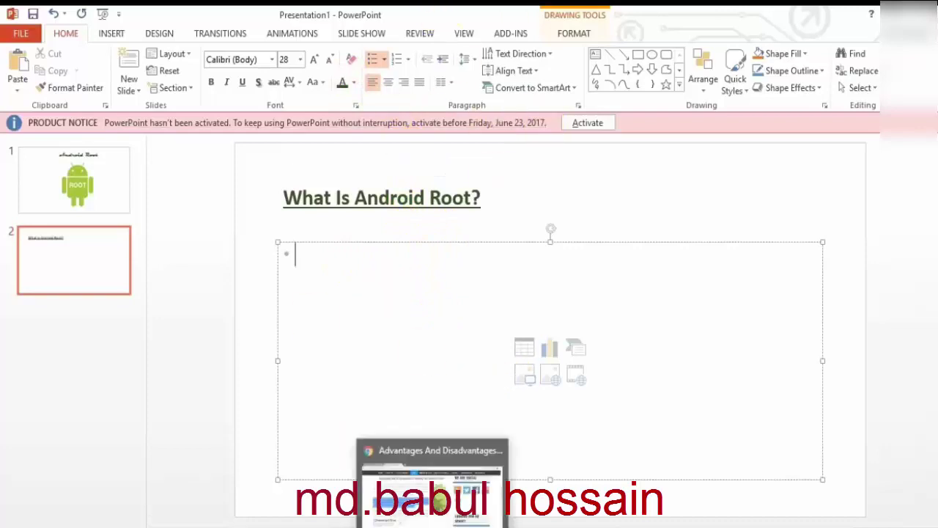
click(432, 484)
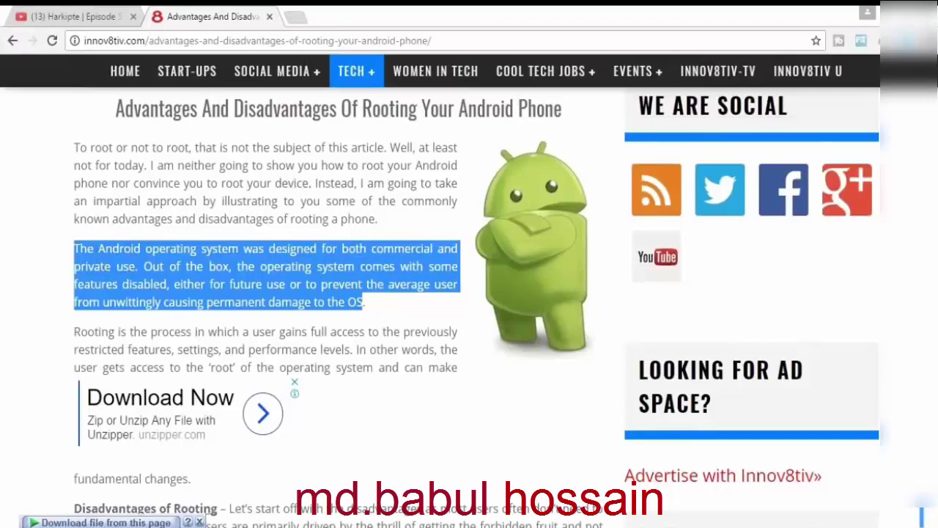
key(alt+Tab)
click(387, 282)
text(The Android operating system was designed for both commercial and private use. Out of the box, the operating system comes with some features disabled, either for future use or to prevent the average user from unwittingly causing permanent damage to the OS)
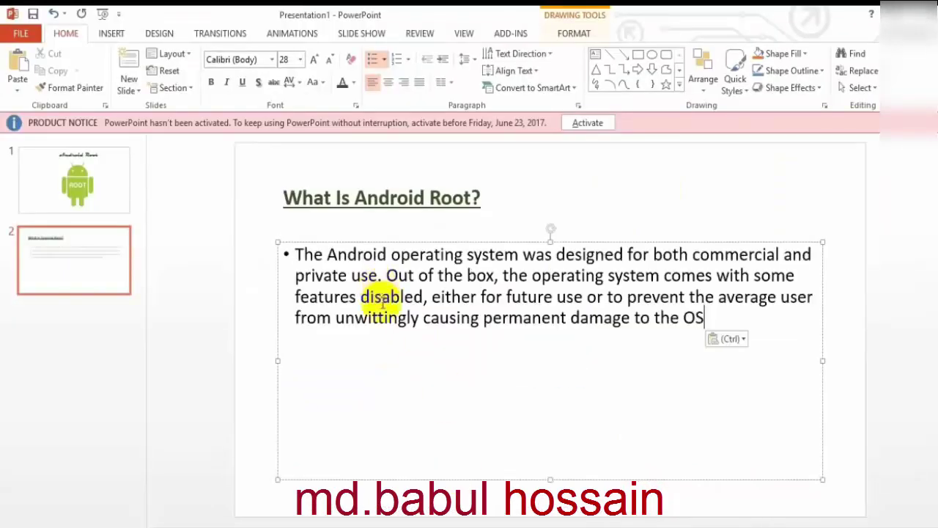
- Select and copy the 'Rooting is the process' paragraph in the Chrome article
key(alt+Tab)
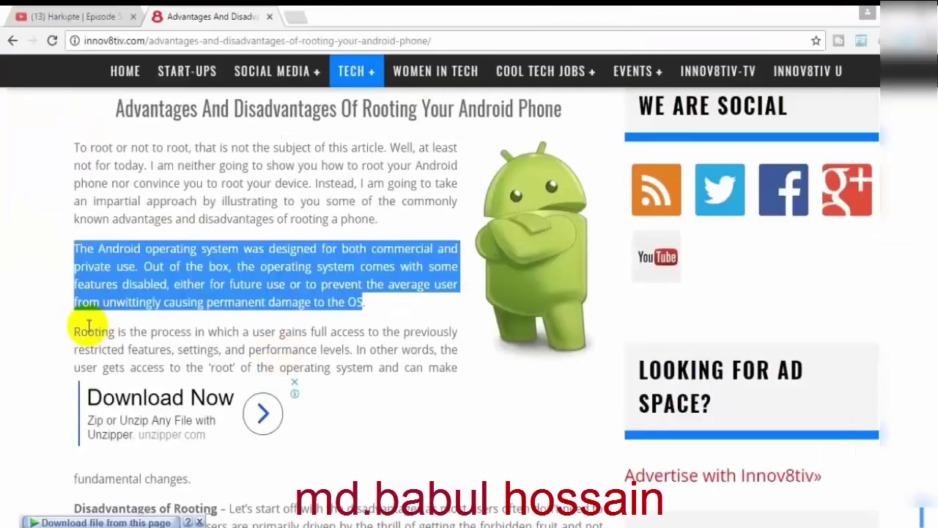
drag(76, 332, 457, 365)
key(ctrl+c)
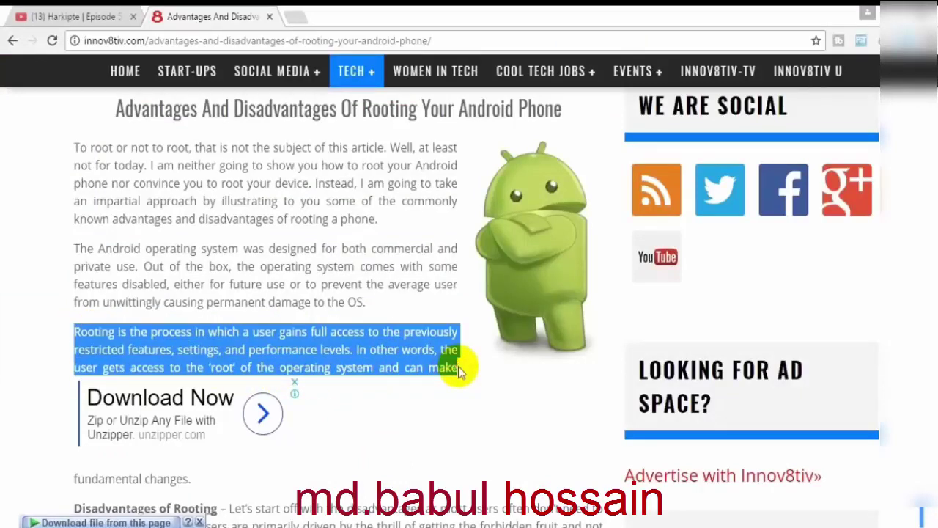
key(alt+Tab)
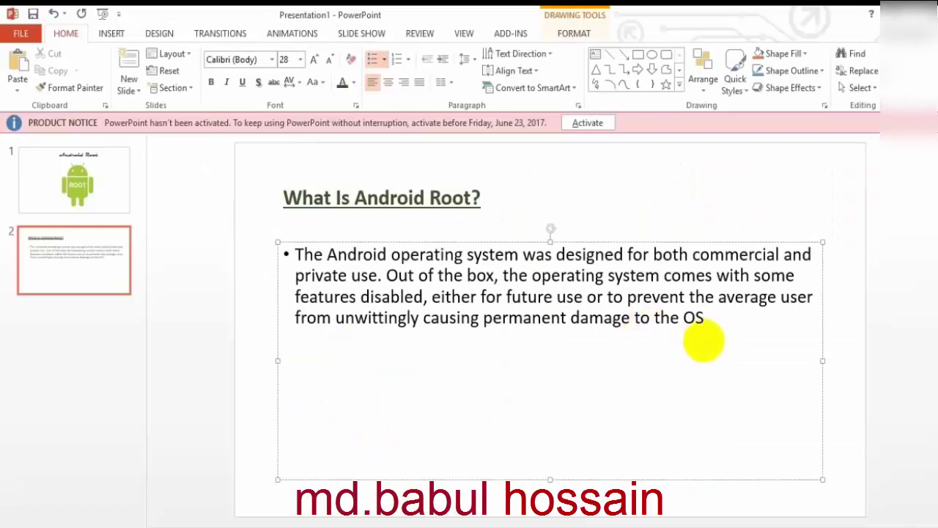
- Rejoin the accidentally split first line and paste the Rooting paragraph as slide 2's second bullet
key(Return)
key(BackSpace)
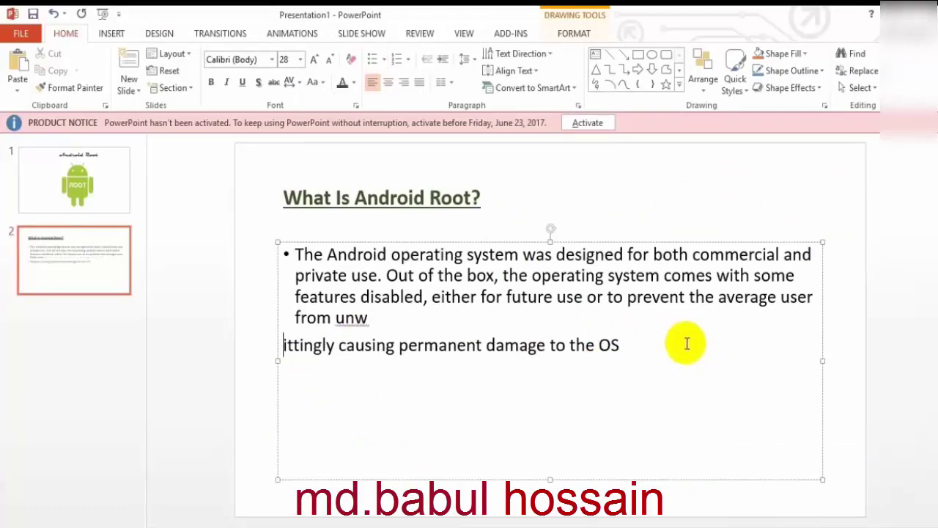
key(BackSpace)
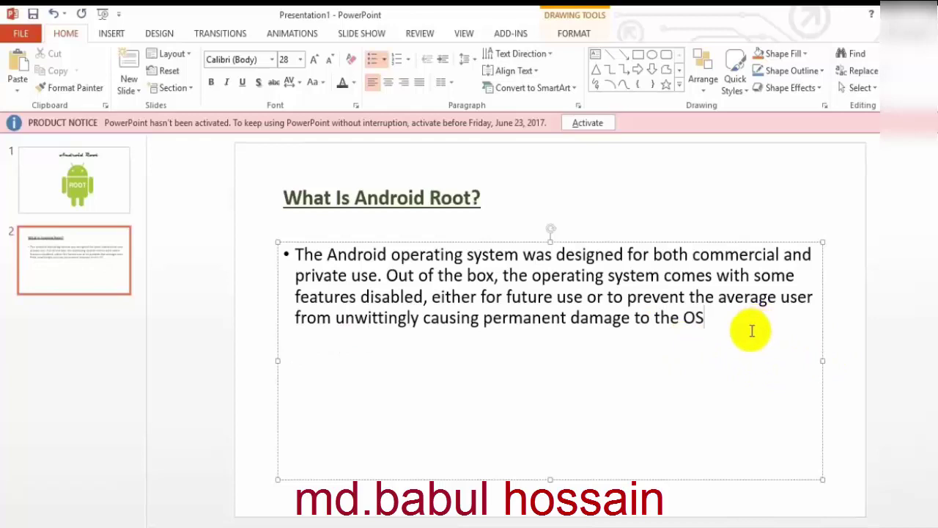
key(ctrl+v)
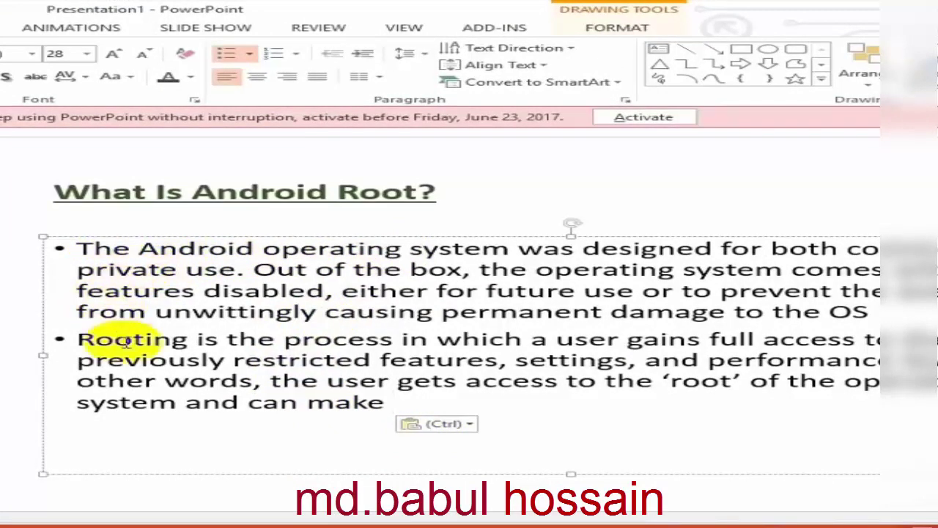
- Draw a small right arrow and position it just left of the first bullet
click(61, 250)
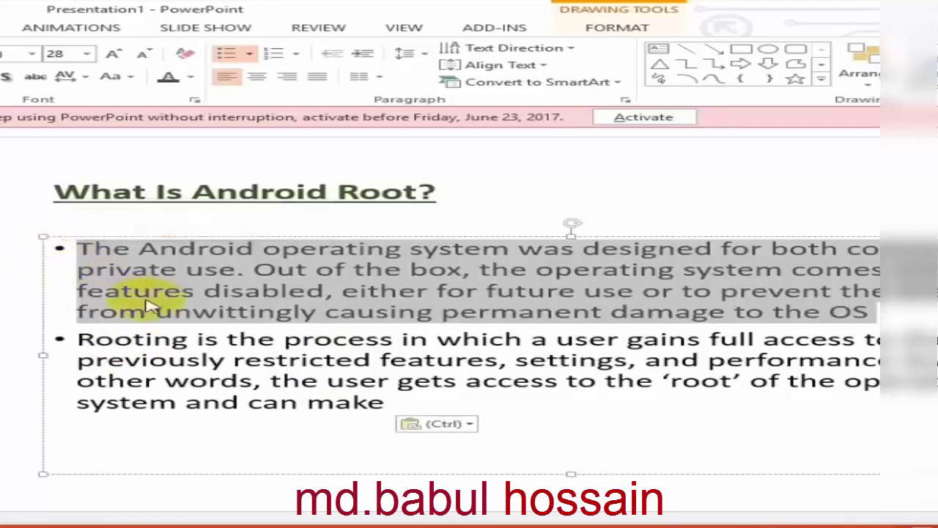
click(61, 338)
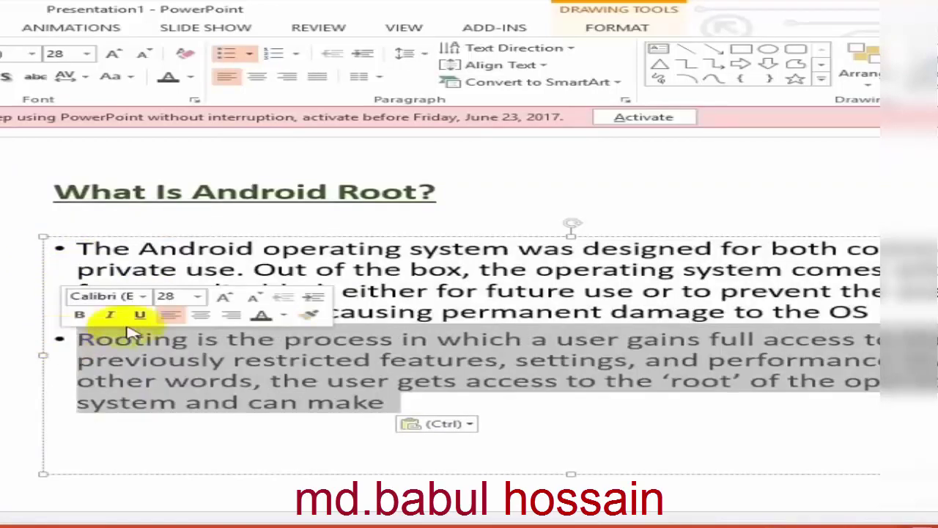
click(742, 64)
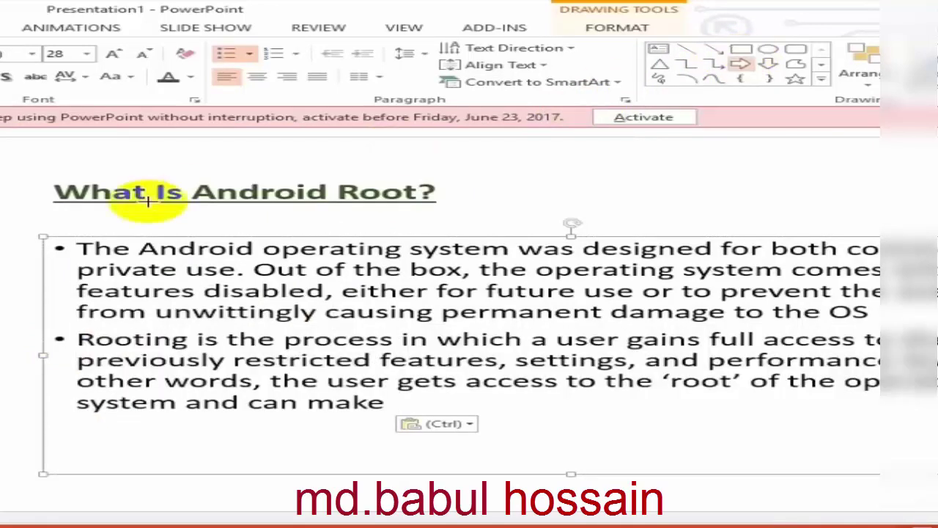
click(58, 249)
mouse_move(59, 249)
mouse_down()
mouse_move(84, 250)
mouse_move(71, 251)
mouse_up()
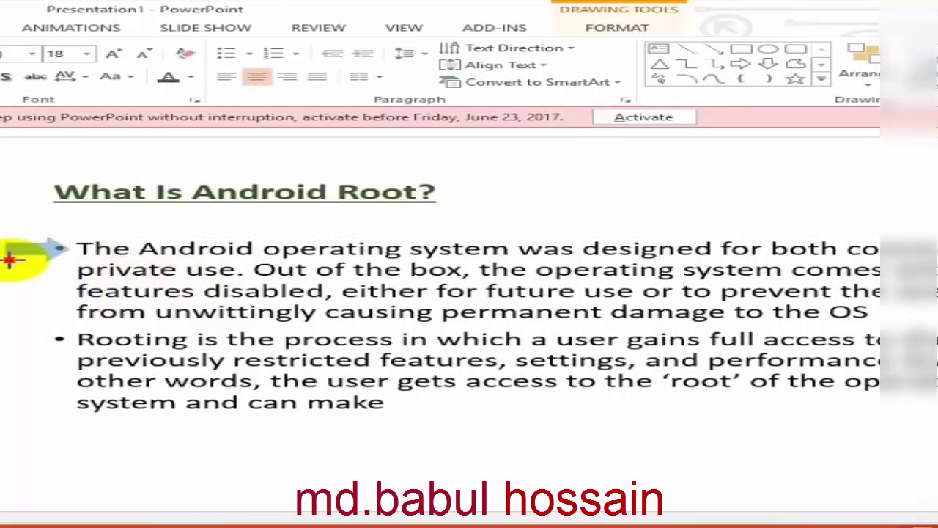
drag(4, 269, 57, 249)
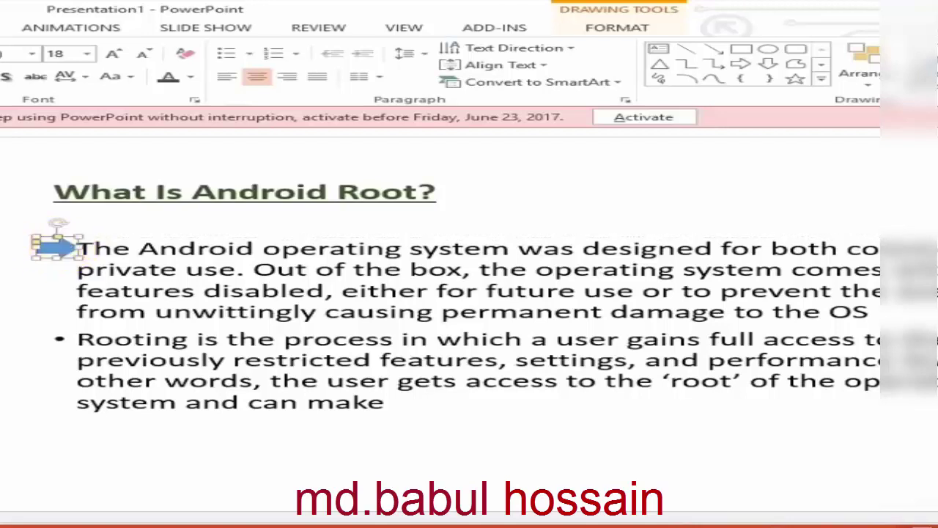
- Cut the arrow off the slide and dismiss the shapes gallery without drawing
right_click(52, 246)
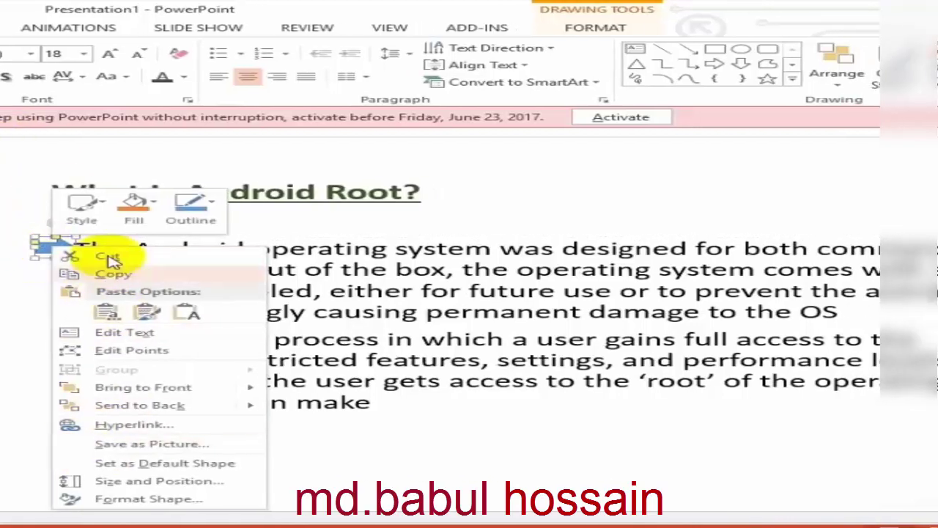
click(110, 246)
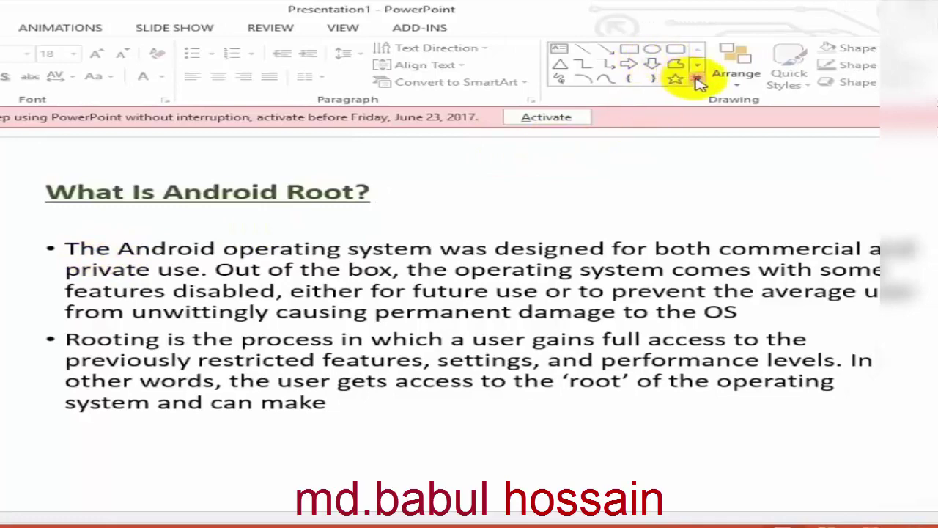
click(699, 81)
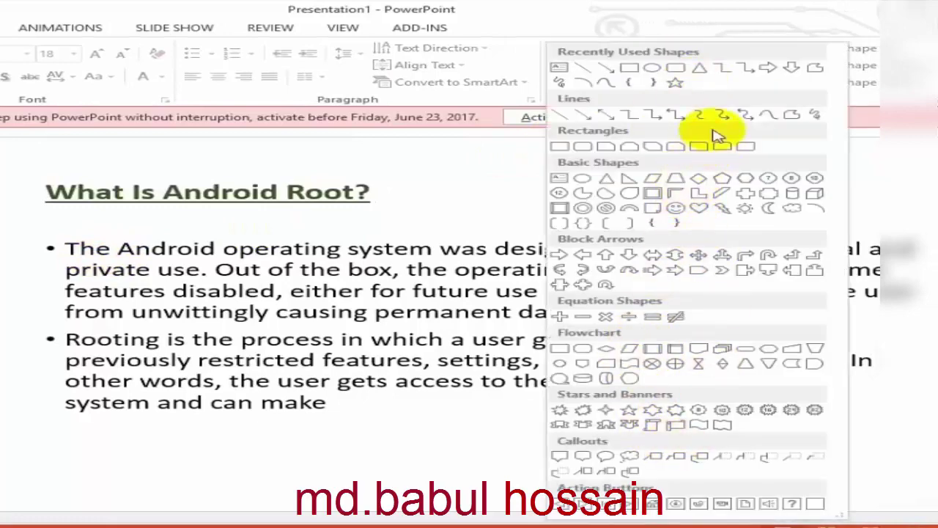
click(78, 242)
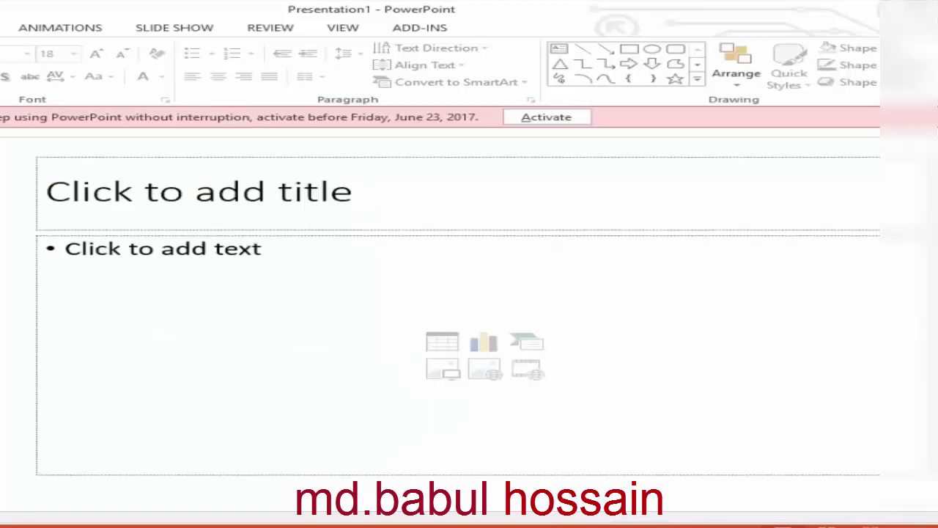
- Paste the article's 'Advantages of Rooting' heading into slide 3's title placeholder
click(168, 184)
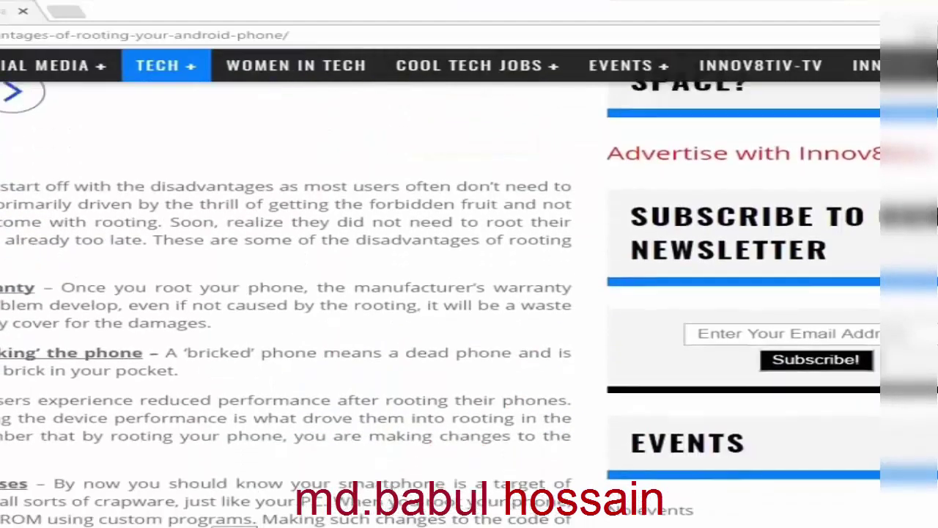
scroll(293, 294, down, 10)
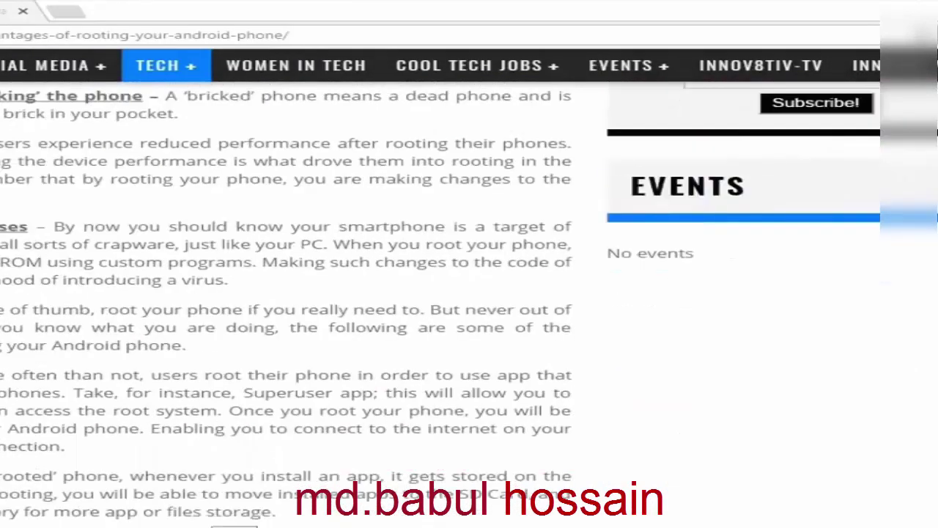
scroll(293, 293, down, 1)
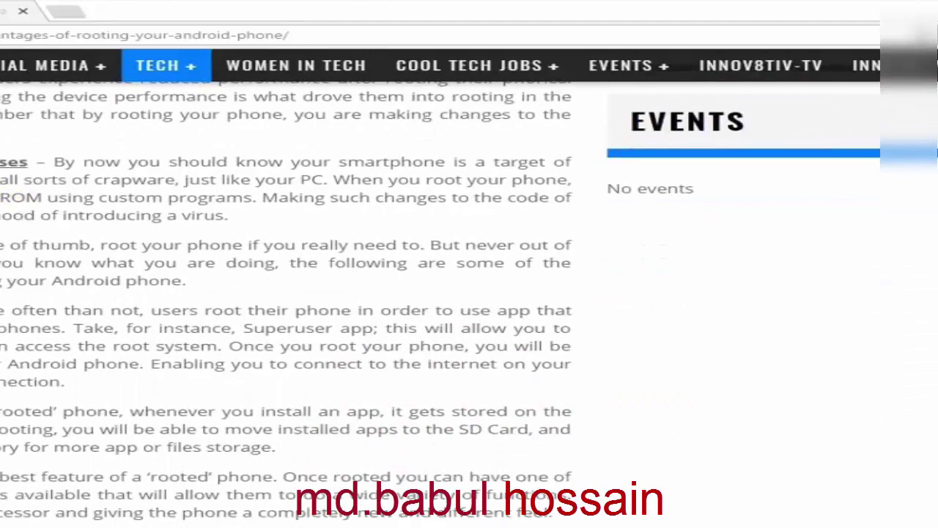
drag(195, 250, 78, 253)
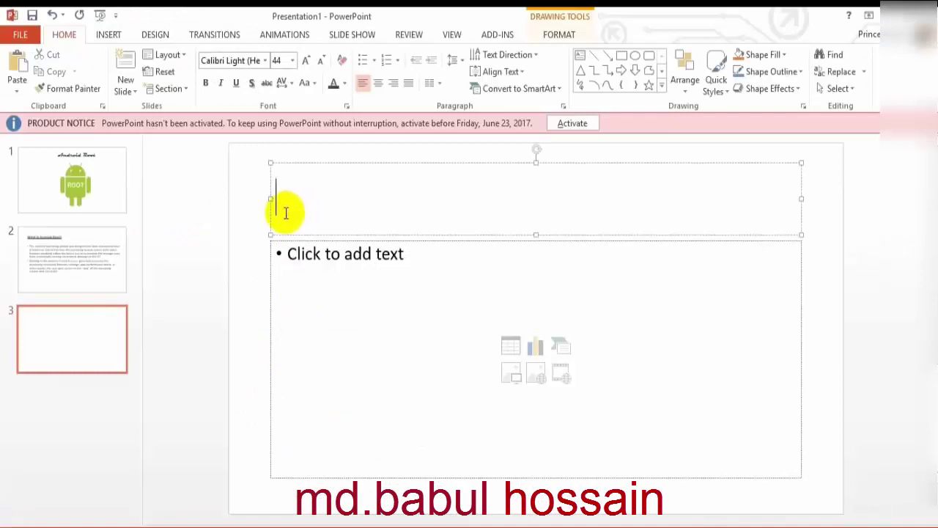
text(Advantages of Rooting)
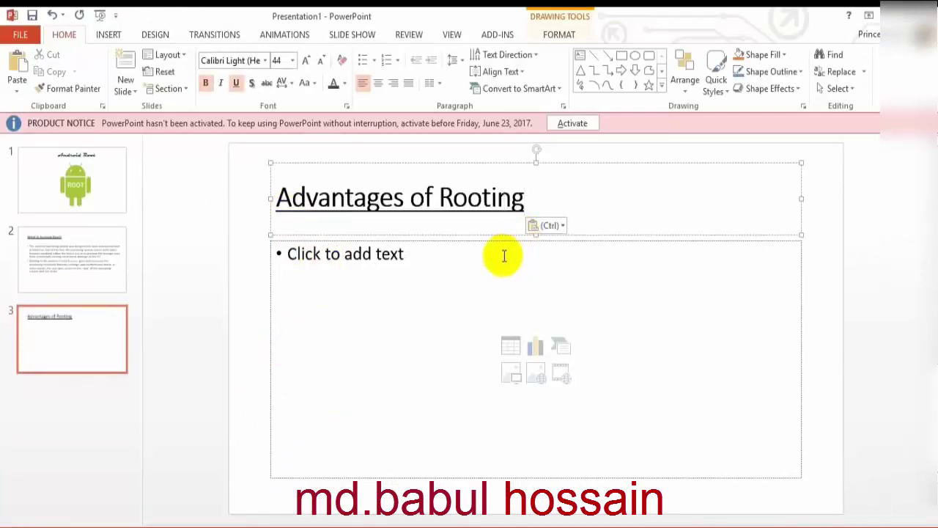
- Set slide 3's title to 32 pt Calibri
triple_click(540, 205)
click(292, 60)
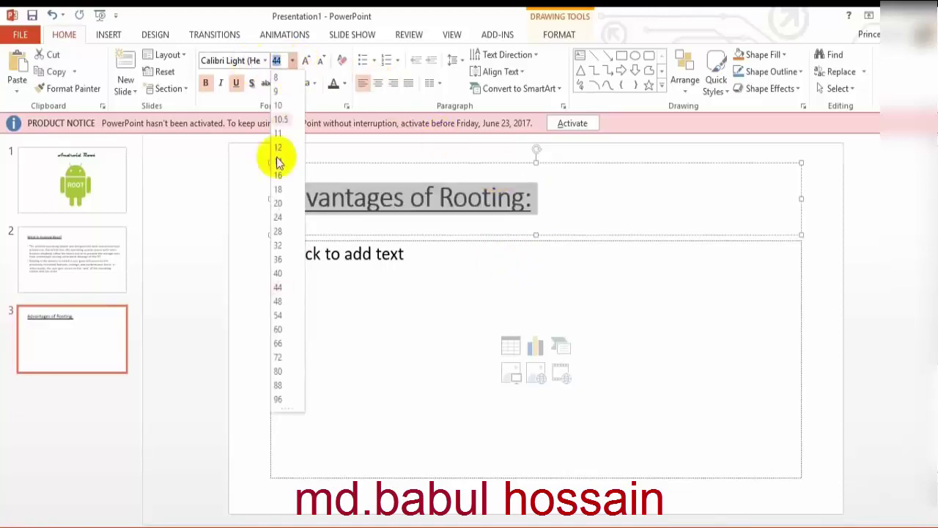
click(279, 247)
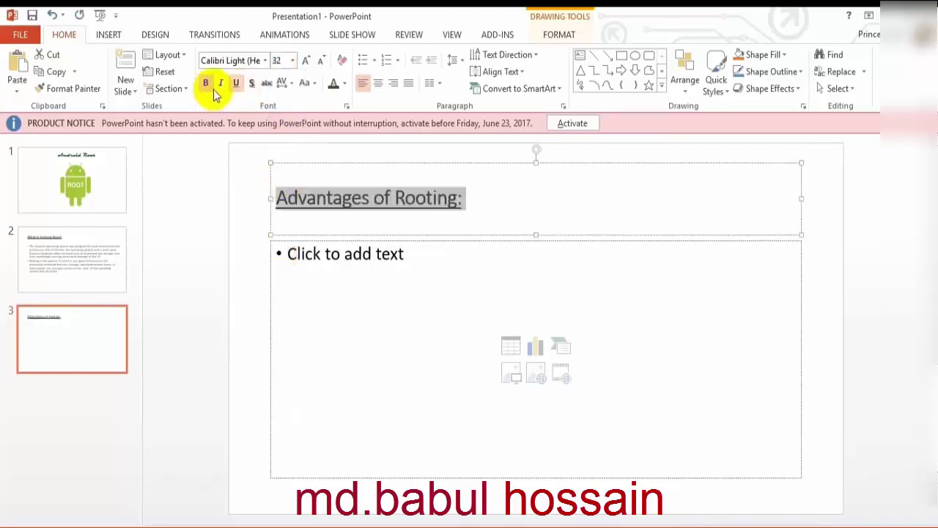
click(254, 60)
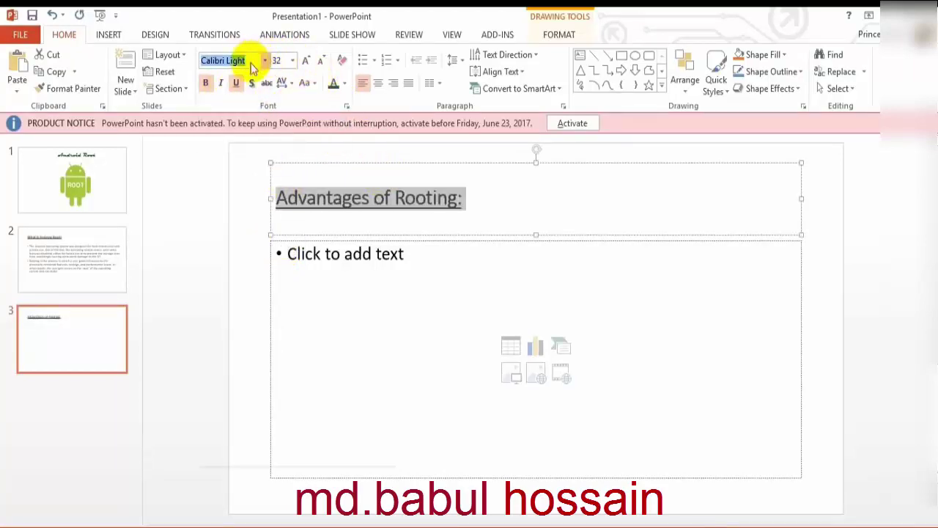
key(Down)
key(Down)
key(Down)
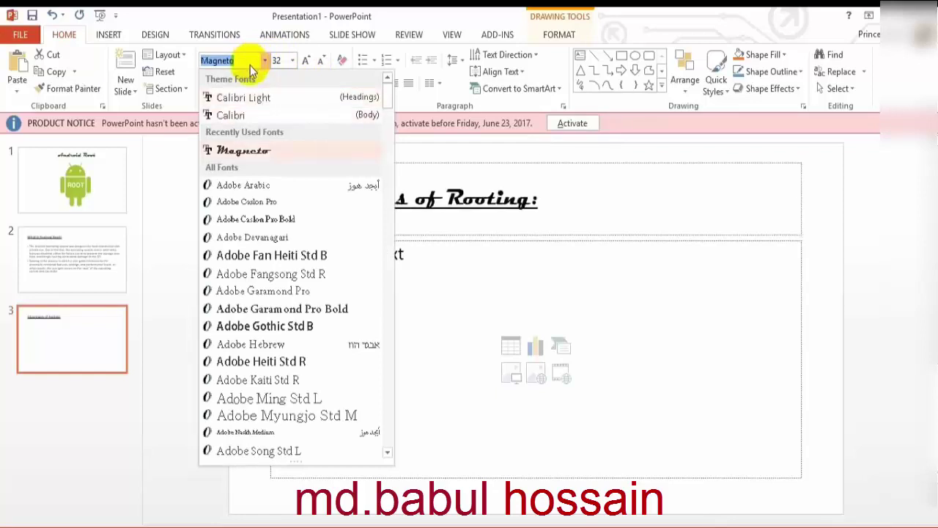
key(Up)
key(Return)
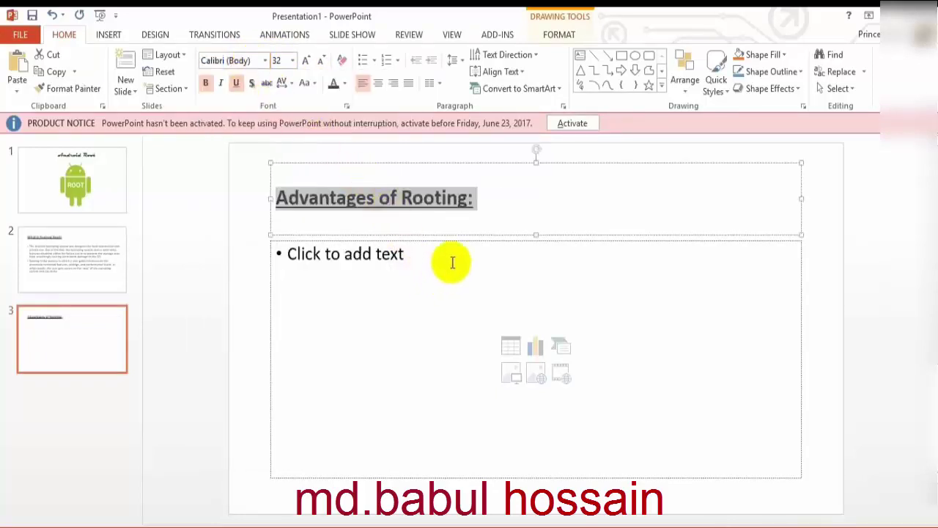
click(488, 205)
- Narrow slide 3's title box to fit its text
click(412, 294)
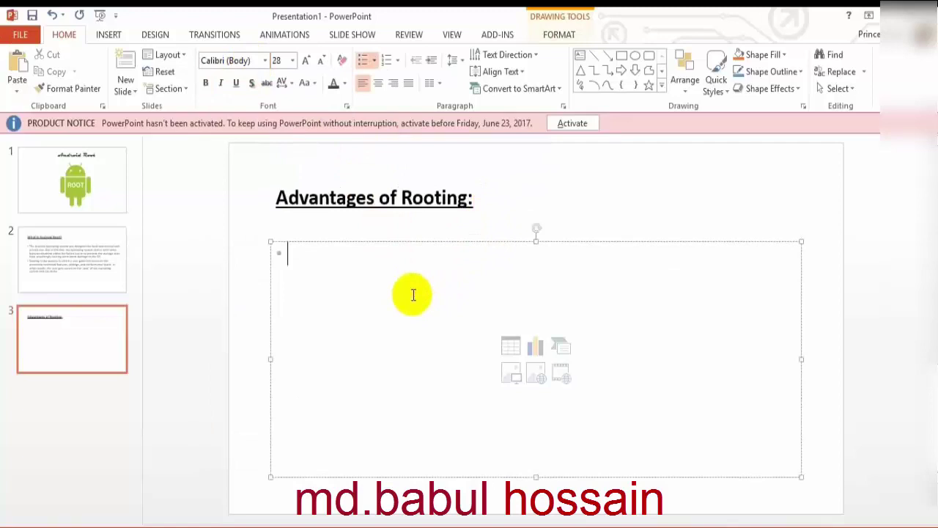
click(526, 191)
drag(798, 230, 478, 219)
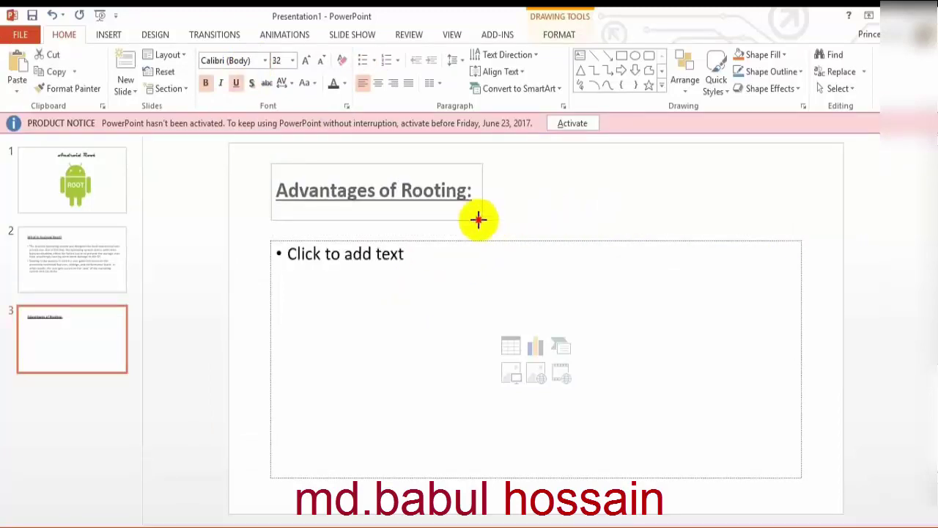
- Select the three advantage paragraphs in the Chrome rooting article
click(404, 302)
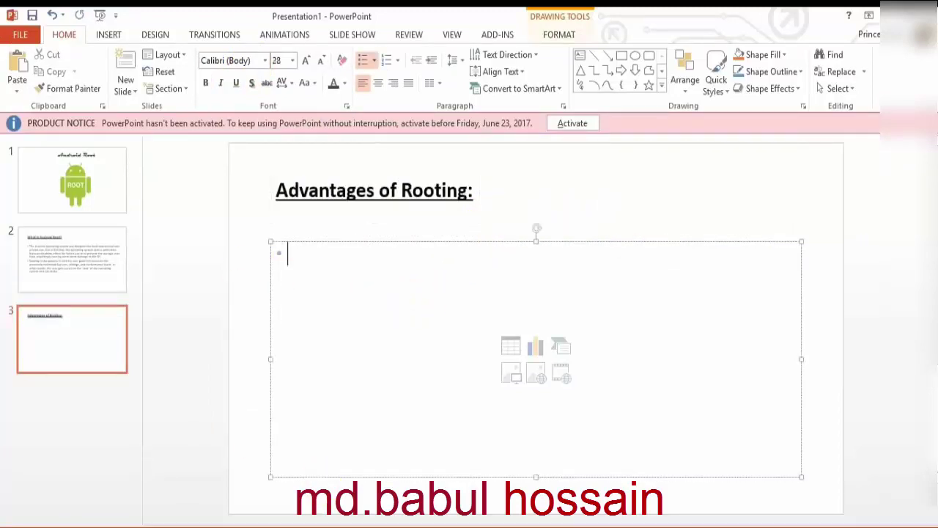
key(alt+Tab)
mouse_move(89, 314)
mouse_down()
mouse_move(245, 437)
mouse_move(557, 480)
mouse_up()
key(ctrl+c)
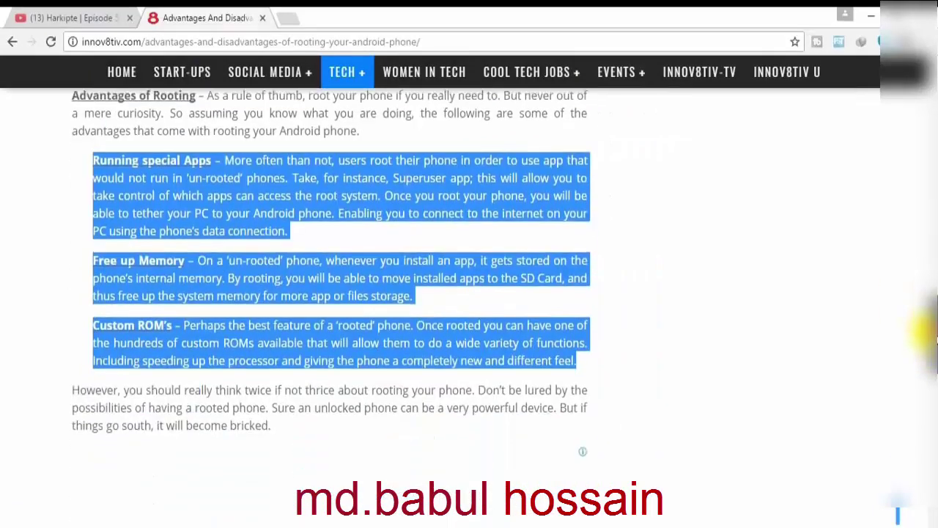
- Paste the three advantage paragraphs into slide 3's body
scroll(879, 330, down, 2)
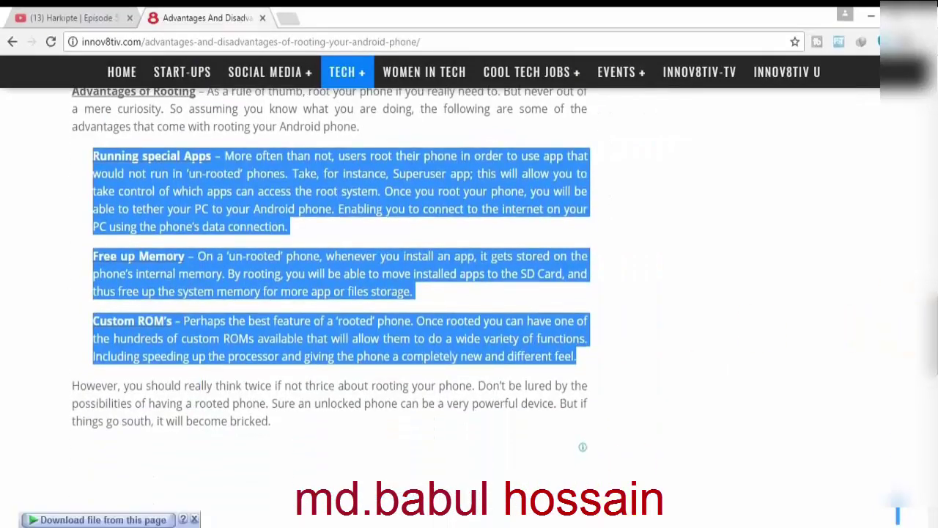
key(alt+Tab)
key(ctrl+v)
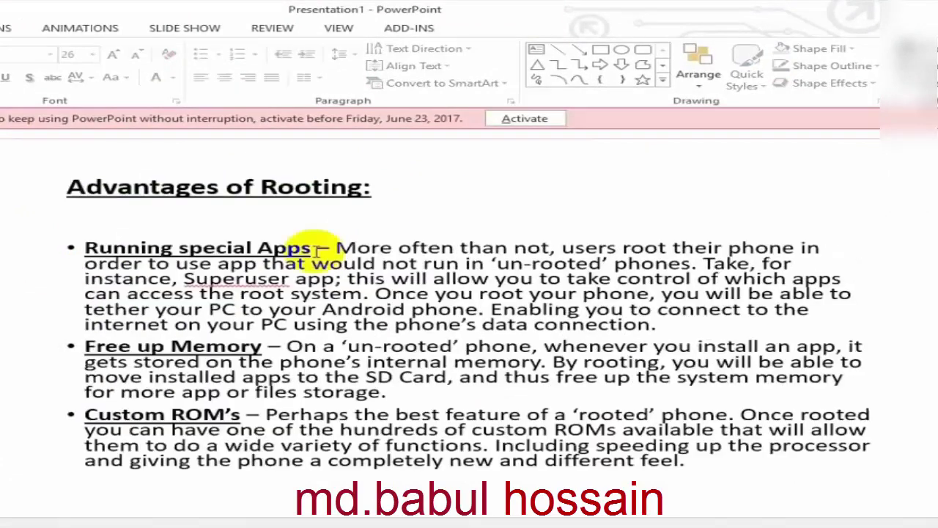
- Colour the whole title 'Advantages of Rooting:' green
click(295, 187)
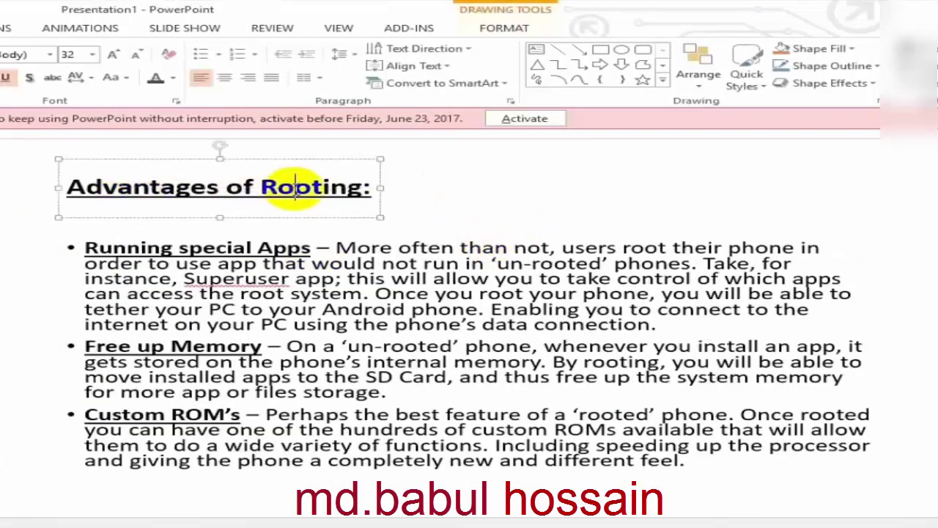
click(172, 78)
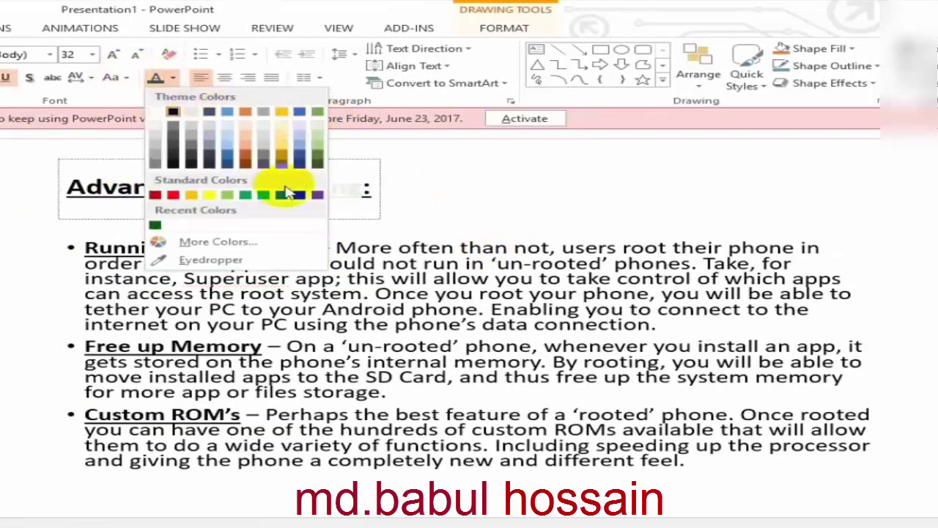
click(317, 155)
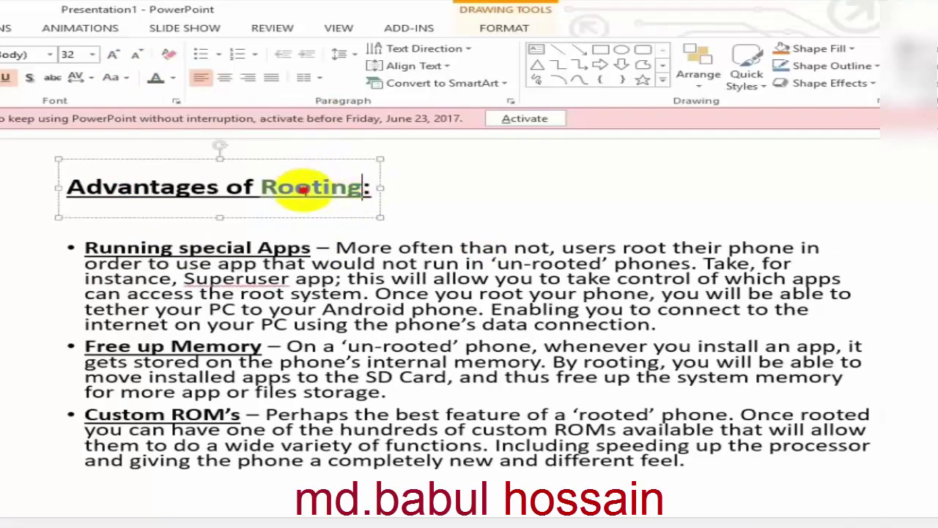
triple_click(306, 196)
click(172, 77)
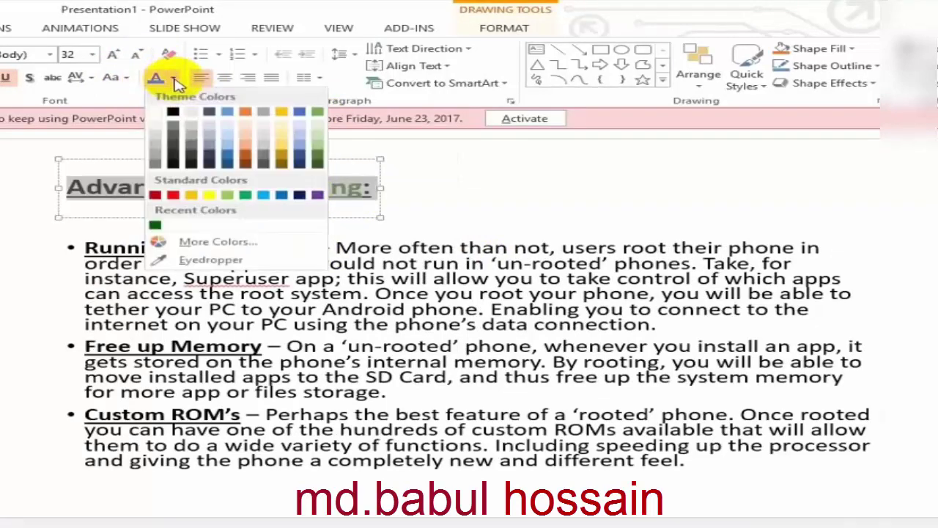
click(315, 157)
- Colour the headings Running special Apps, Free up Memory and Custom ROM's green
click(375, 233)
drag(311, 248, 86, 251)
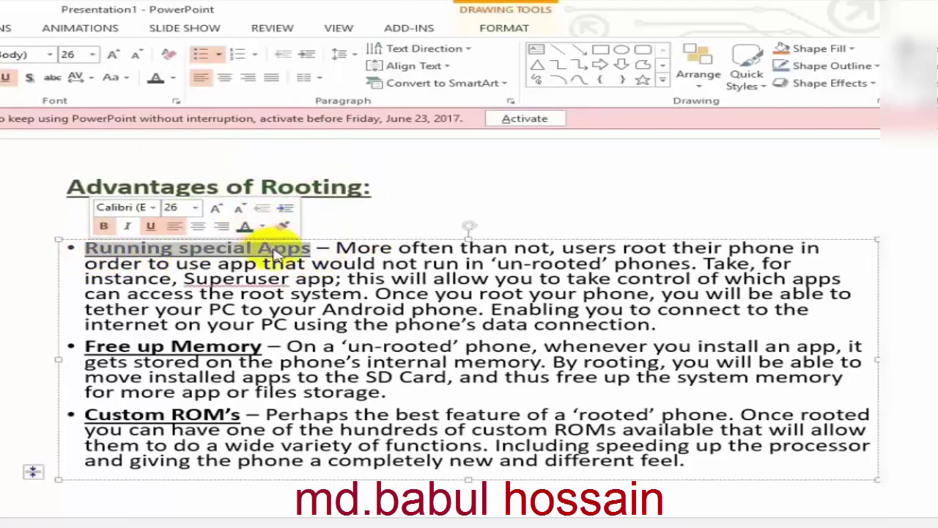
click(264, 226)
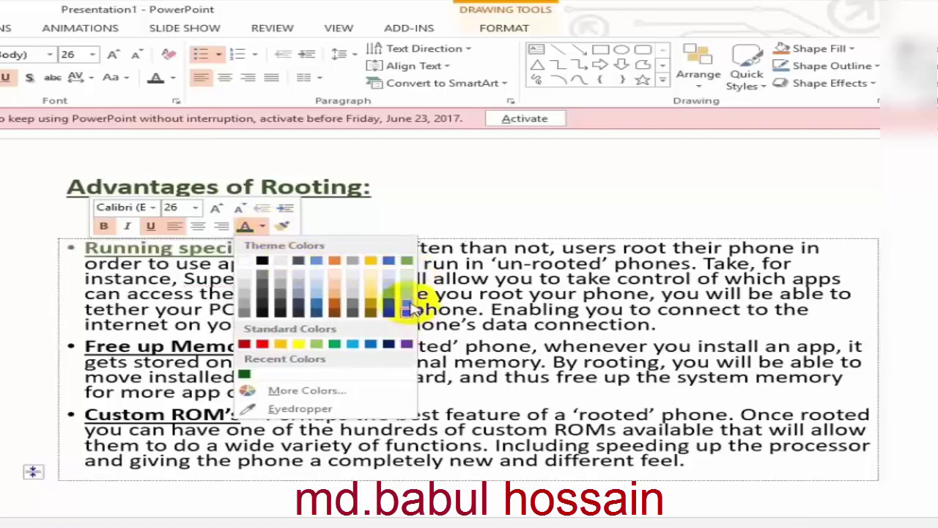
click(352, 312)
drag(262, 346, 84, 346)
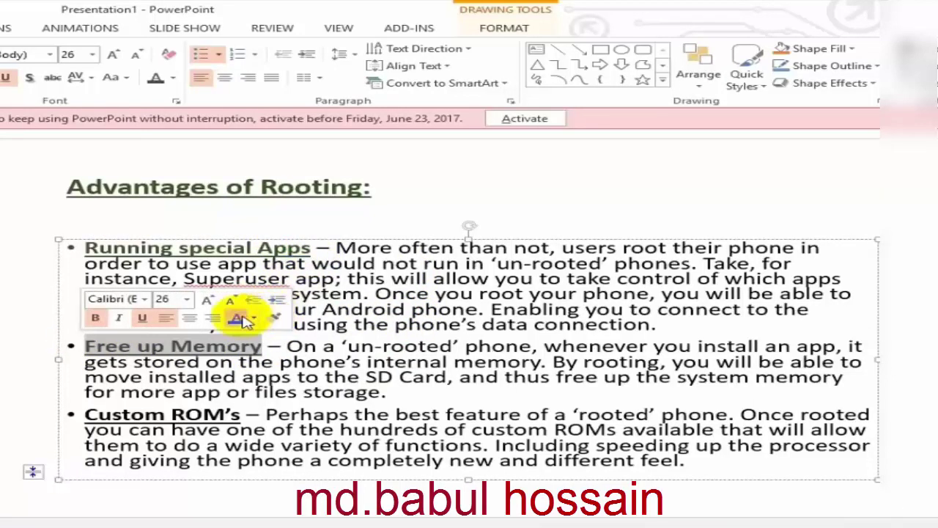
click(247, 318)
drag(242, 414, 158, 414)
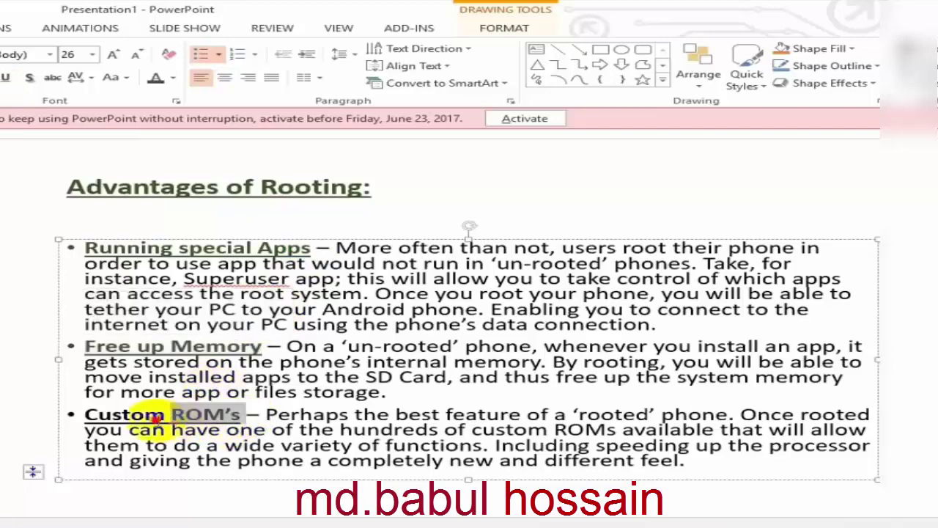
click(259, 394)
click(248, 444)
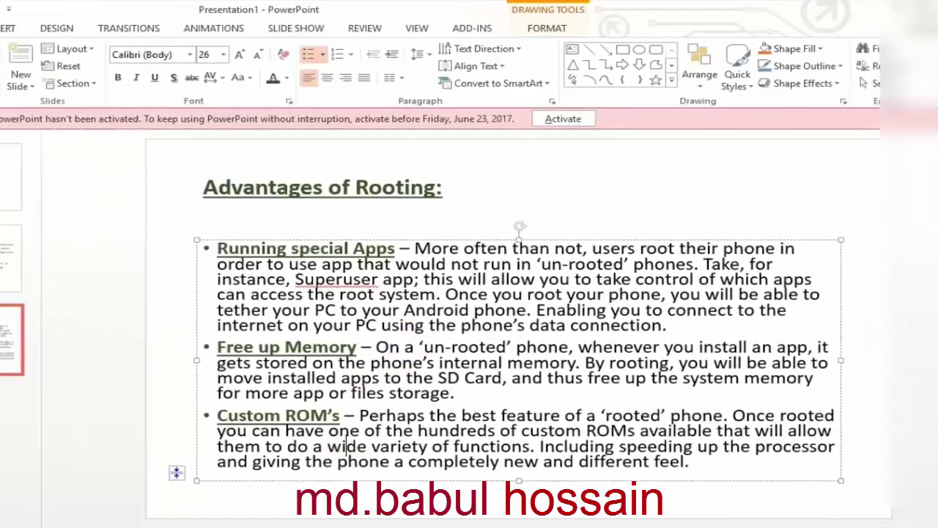
right_click(70, 406)
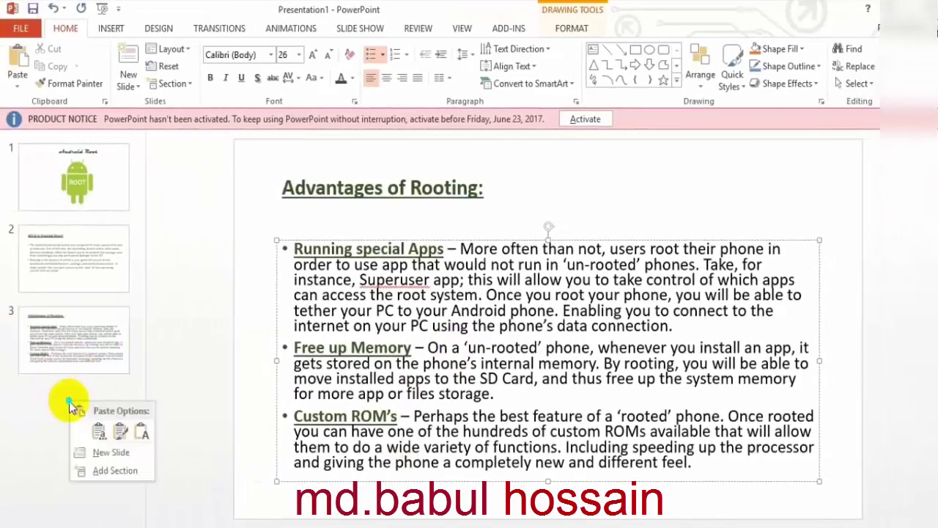
- Add slide 4 titled 'Disadvantages of Rooting:' using the heading copied from the article
click(111, 453)
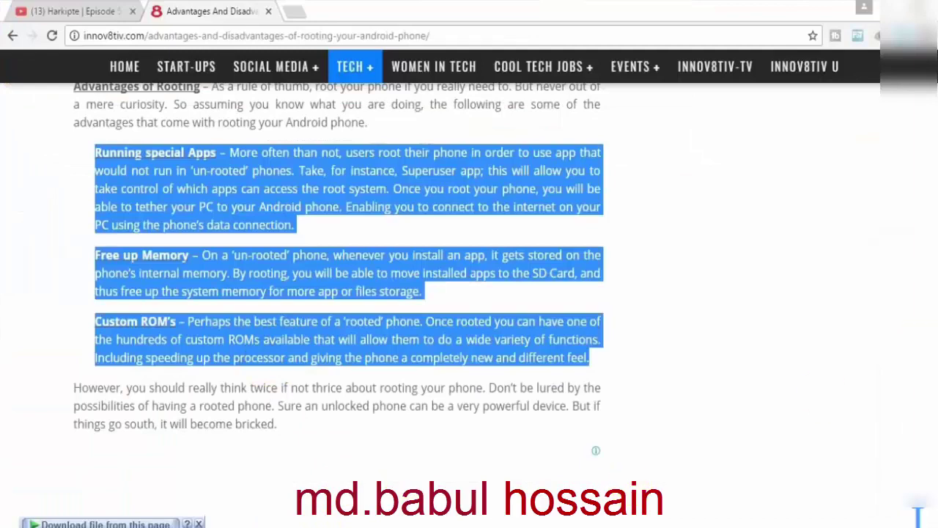
key(alt+Tab)
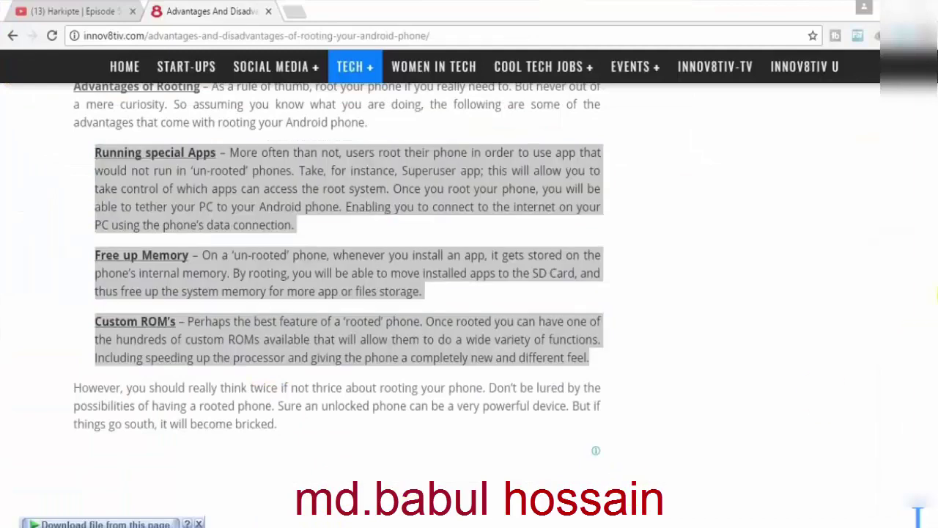
scroll(242, 192, down, 5)
scroll(242, 192, down, 1)
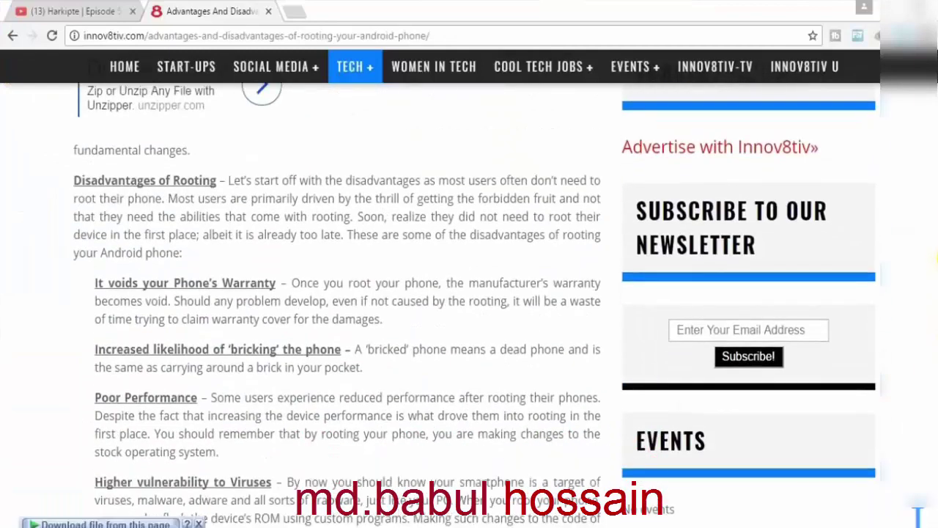
mouse_move(217, 180)
mouse_down()
mouse_move(57, 183)
mouse_move(74, 181)
mouse_up()
key(ctrl+c)
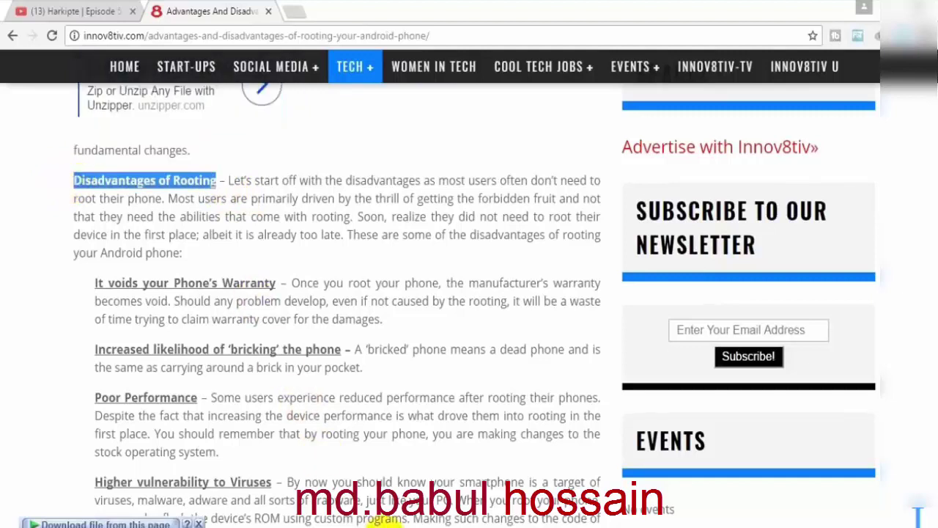
key(alt+Tab)
click(345, 224)
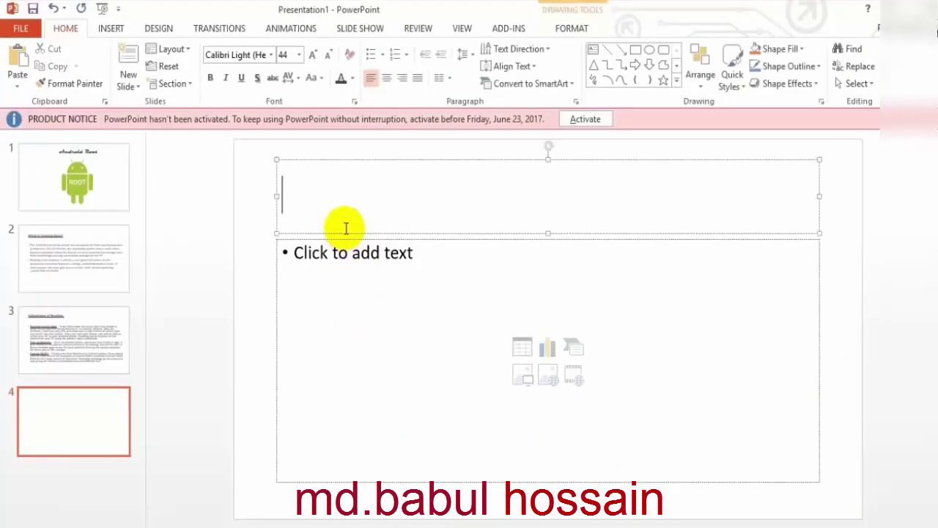
key(ctrl+v)
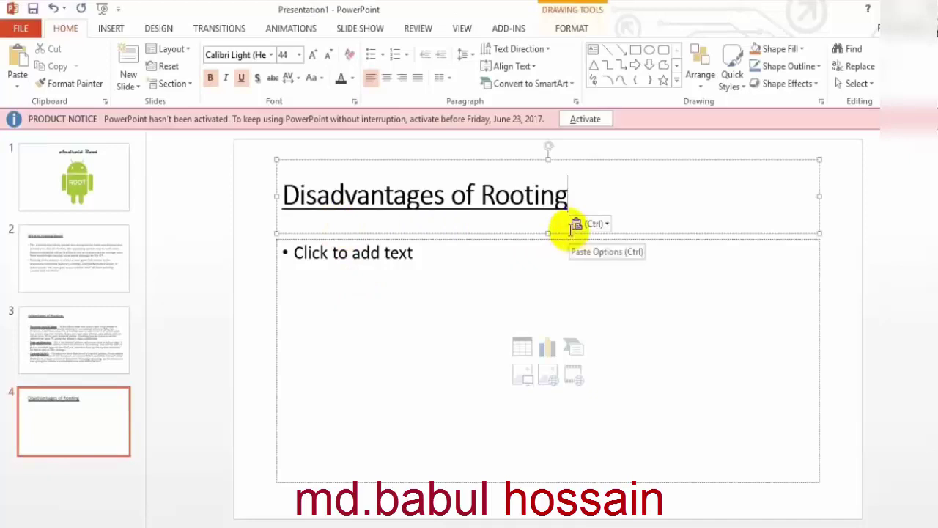
- Set slide 4's title to 32 pt
triple_click(401, 167)
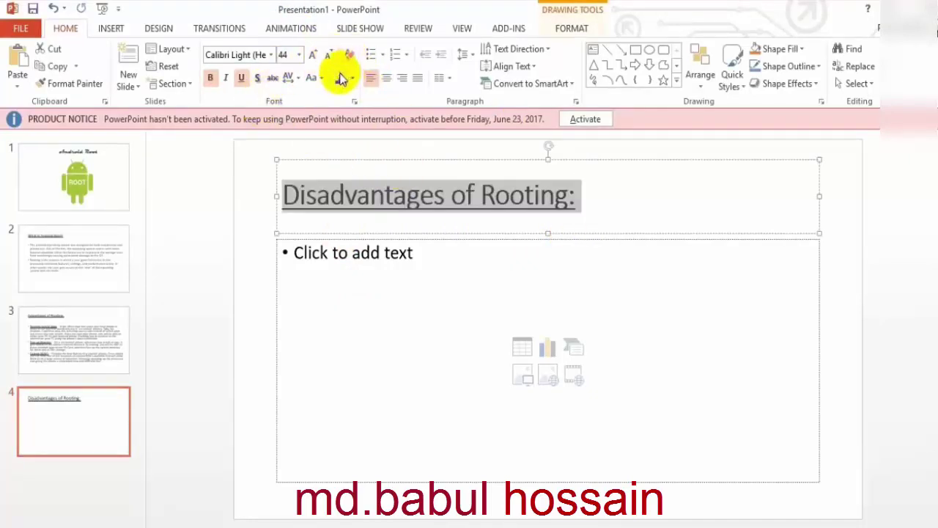
click(299, 55)
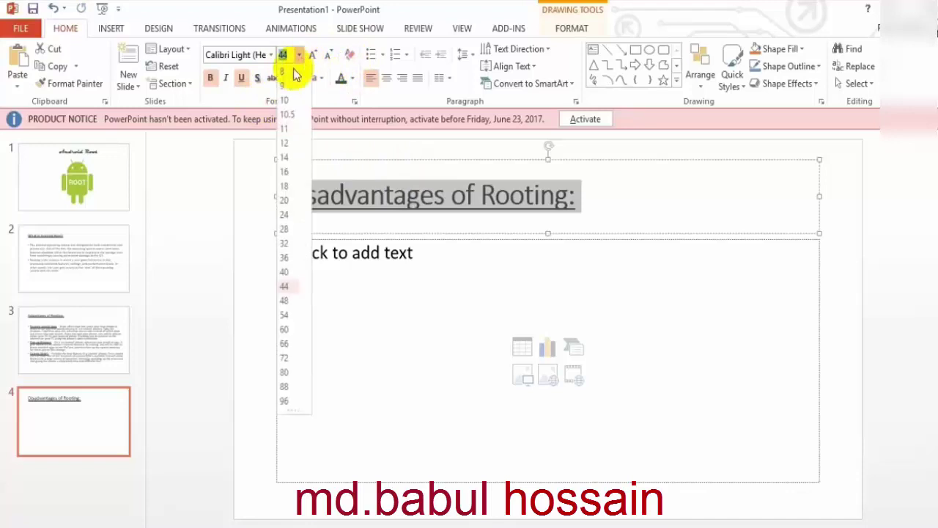
click(287, 244)
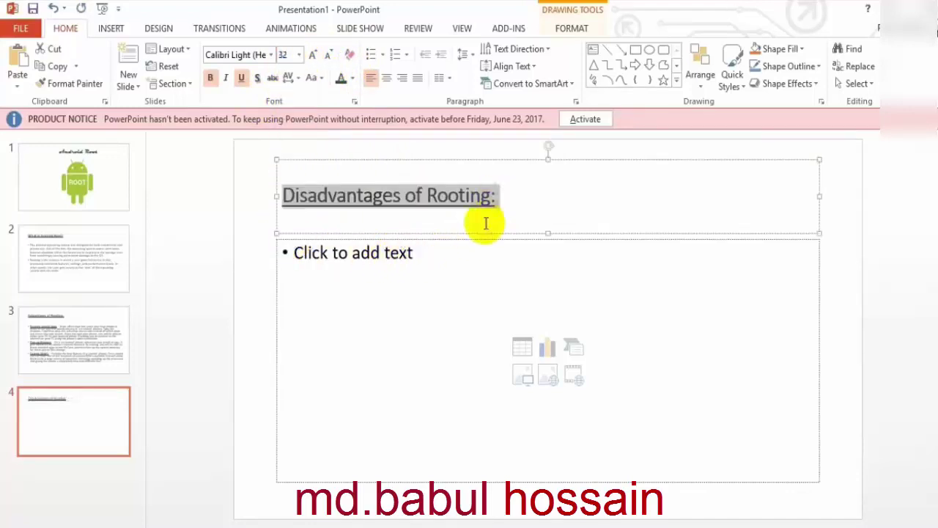
key(Right)
- Paste the article's four disadvantage paragraphs into slide 4's body
key(alt+Tab)
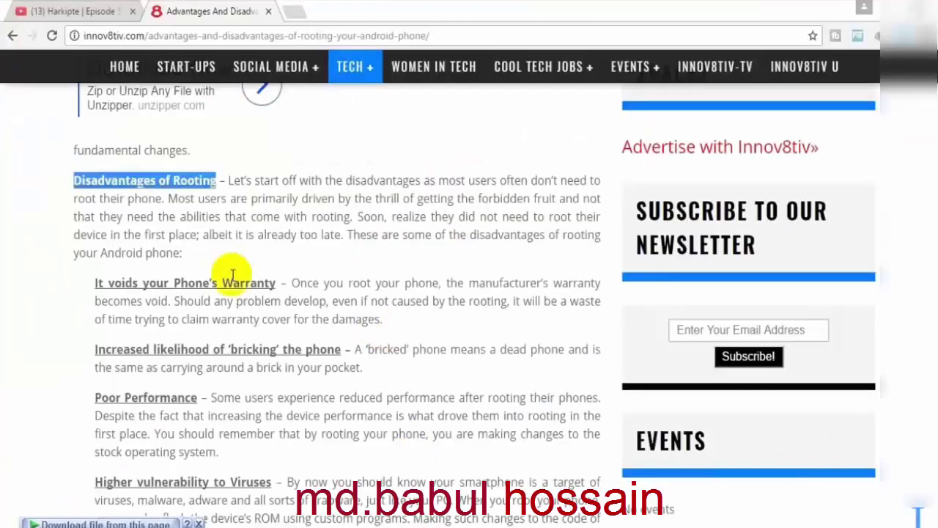
mouse_move(96, 282)
mouse_down()
mouse_move(339, 354)
mouse_move(400, 347)
mouse_up()
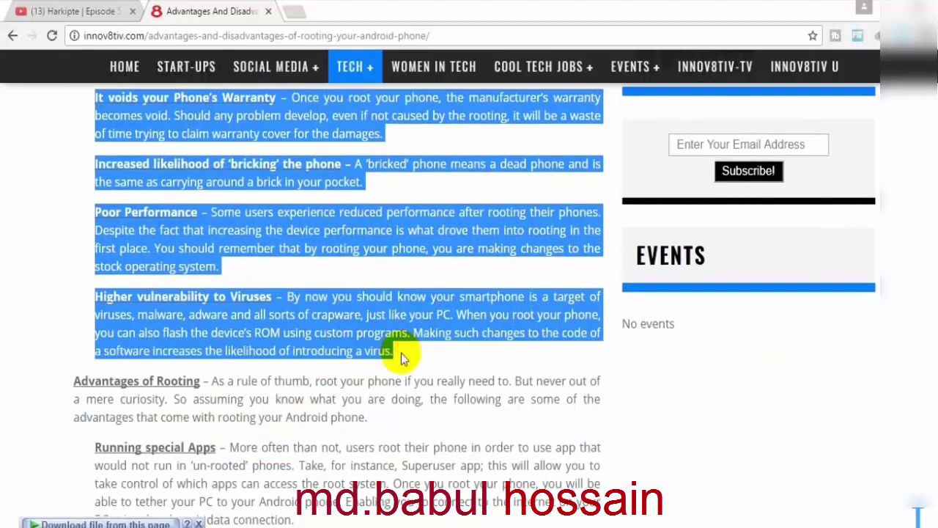
key(alt+Tab)
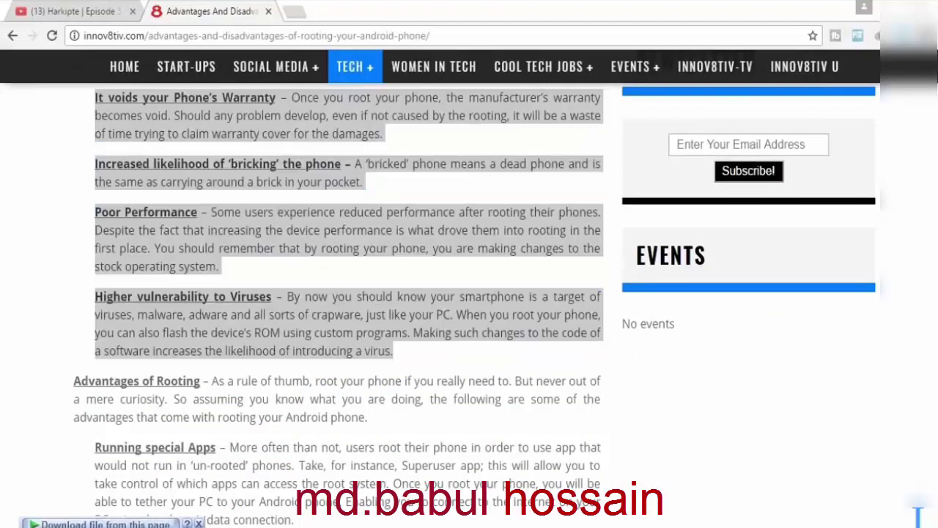
click(375, 330)
key(ctrl+v)
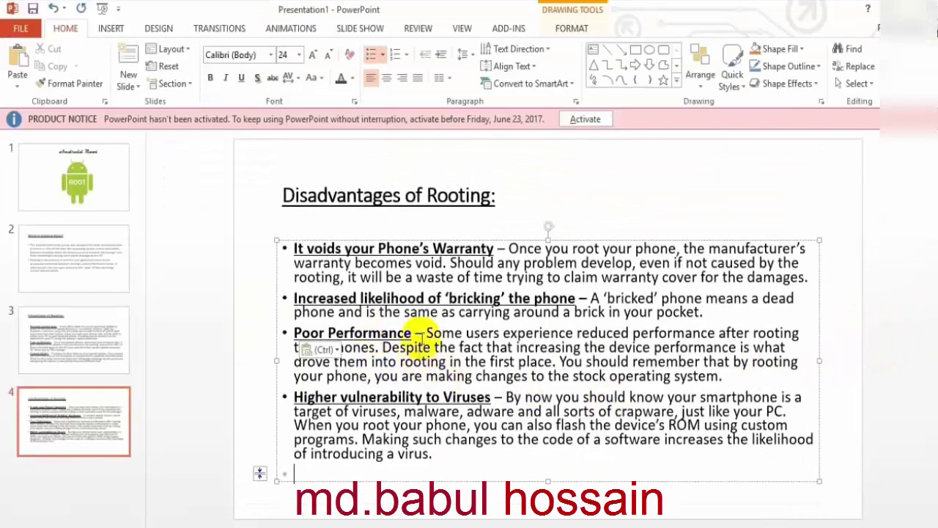
right_click(78, 491)
- Add a blank fifth slide after checking slide 4's body
click(104, 464)
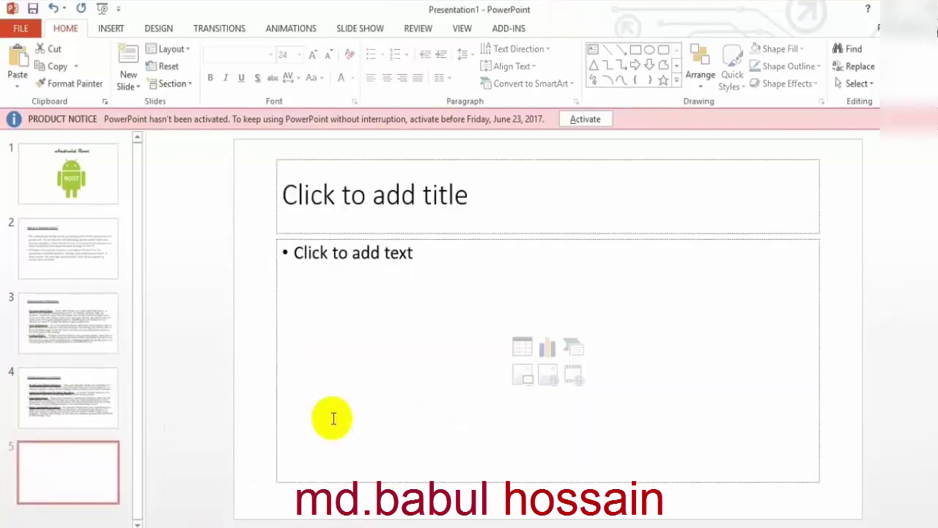
click(116, 410)
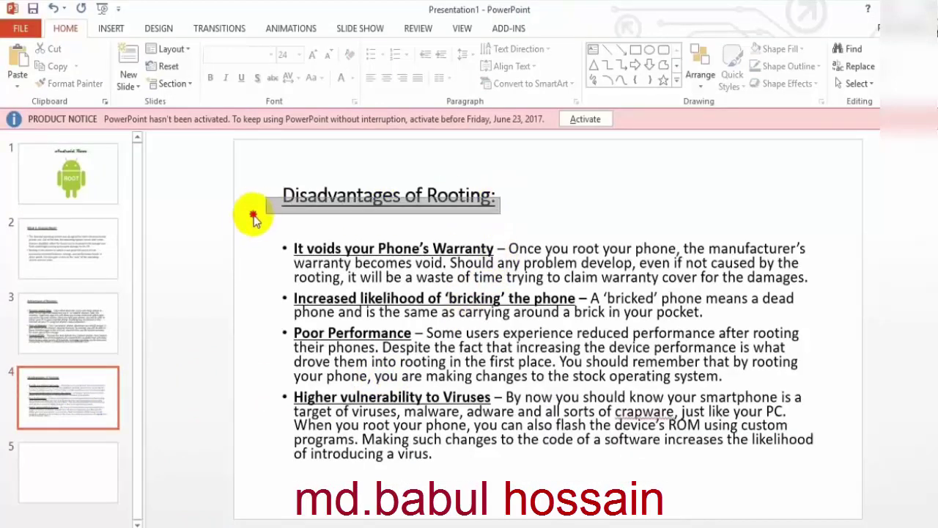
click(313, 211)
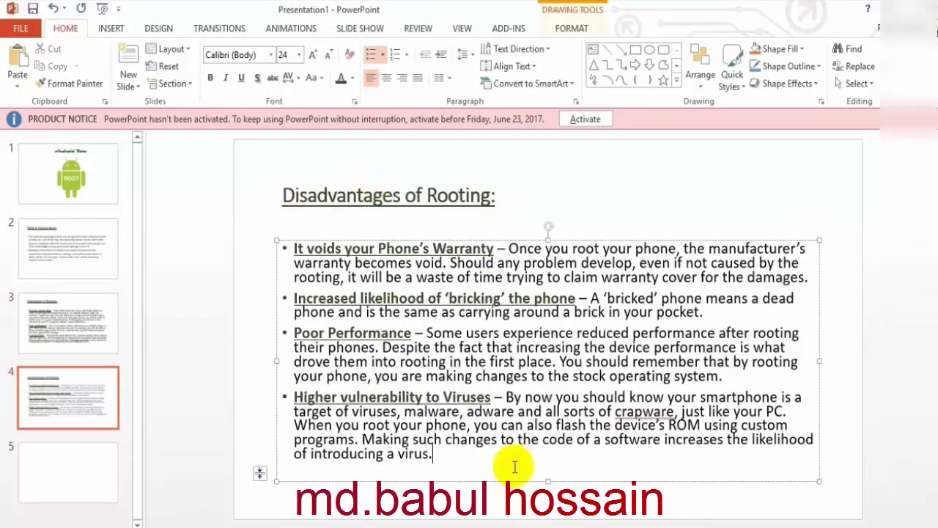
click(103, 469)
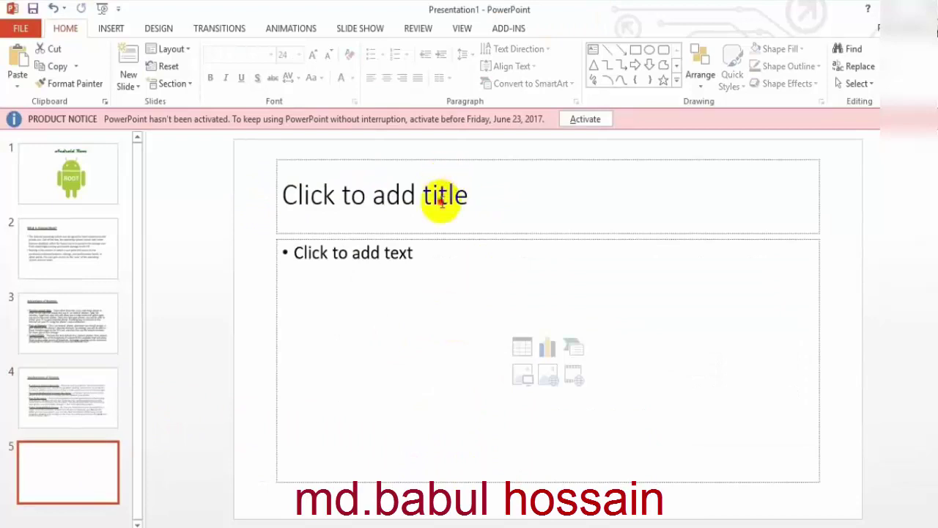
- Title slide 5 'Discrimination:' and select the drawbacks paragraphs in the Chrome article
click(441, 195)
text(Discrimination:)
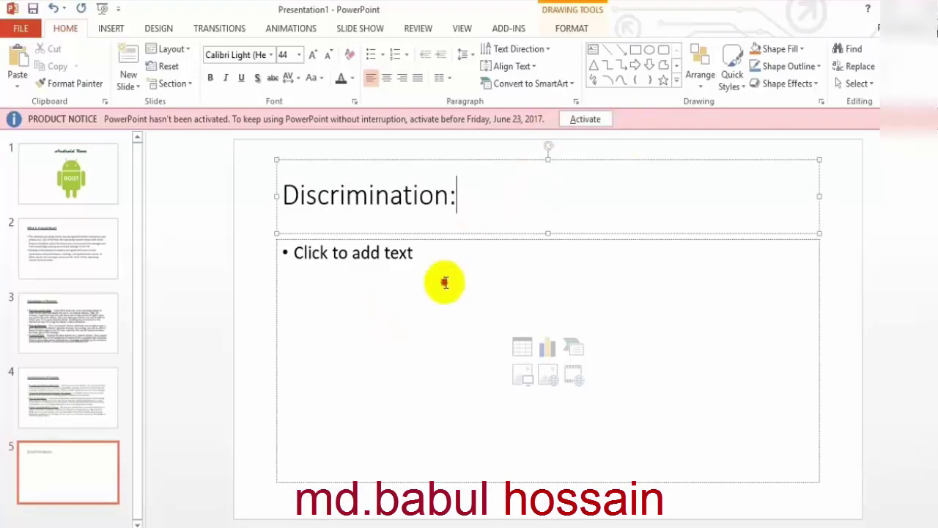
click(442, 281)
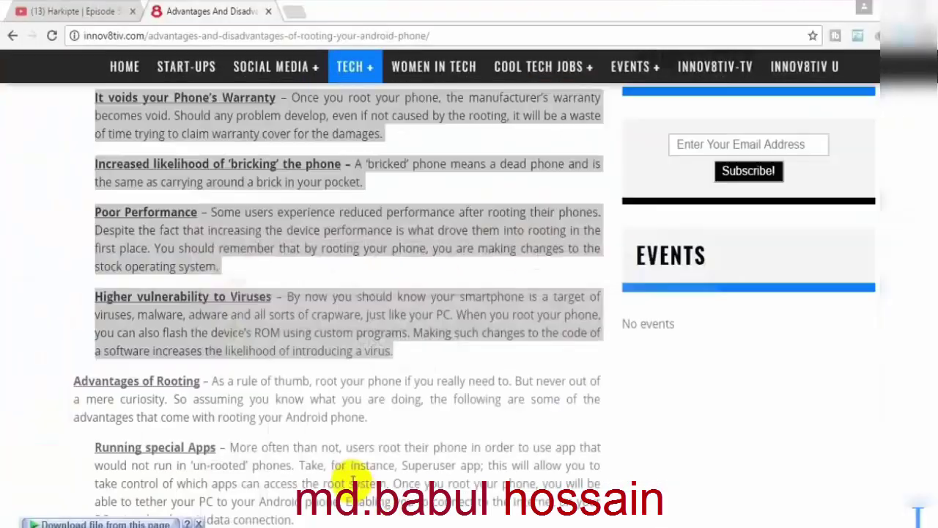
drag(366, 220, 399, 396)
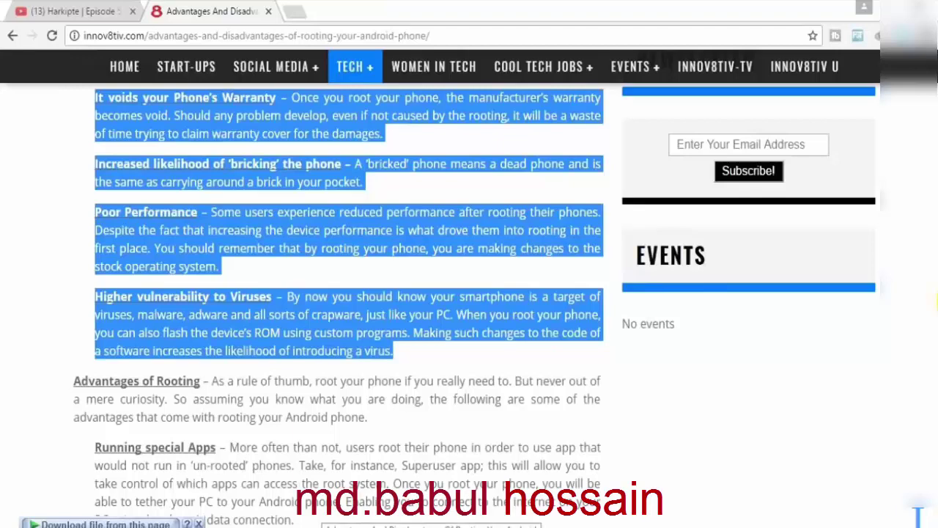
- Paste the think-twice paragraph into slide 5's body, keep 'bricked.' on one line, and add 'Thank You.......'
scroll(826, 383, down, 4)
drag(278, 443, 75, 404)
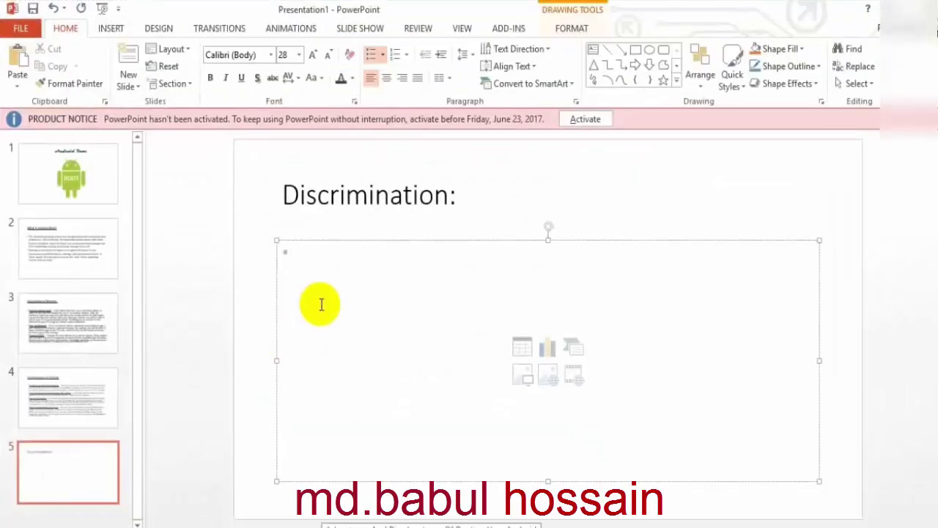
text(However, you should really think twice if not thrice about rooting your phone. Don’t be lured by the possibilities of having a rooted phone. Sure an unlocked phone can be a very powerful device. But if things go south, it will become bricked.)
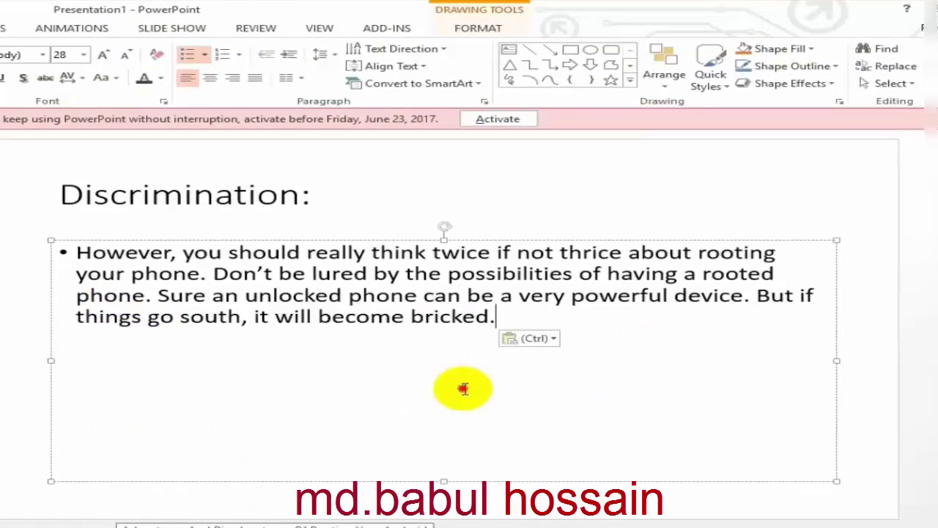
click(463, 316)
key(Return)
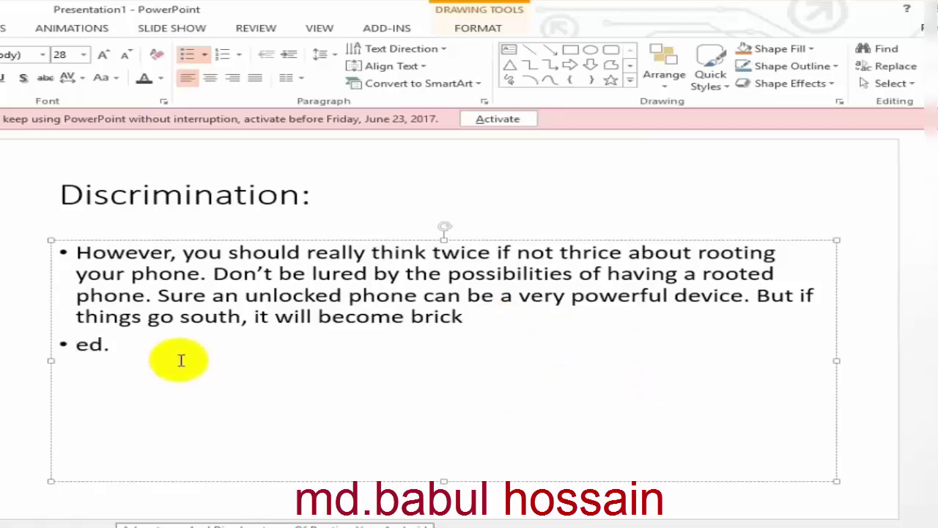
key(BackSpace)
click(550, 329)
text(Thank You.......)
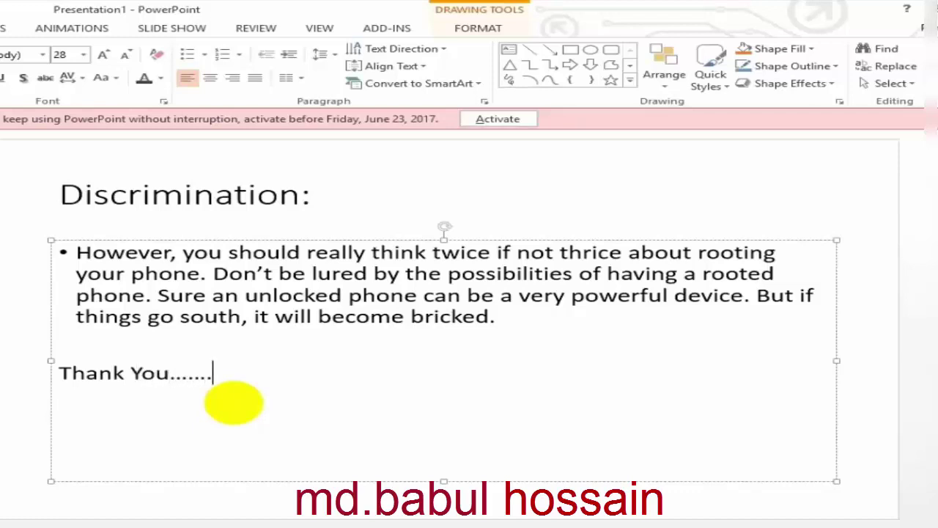
- Remove the body paragraph's bullet and make the title 'Discrimination:' 40 pt and underlined
click(76, 253)
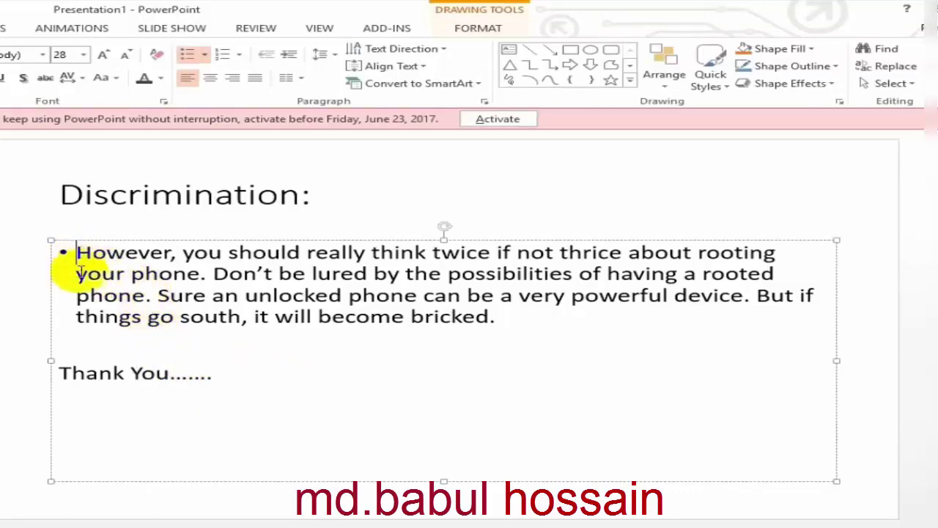
key(BackSpace)
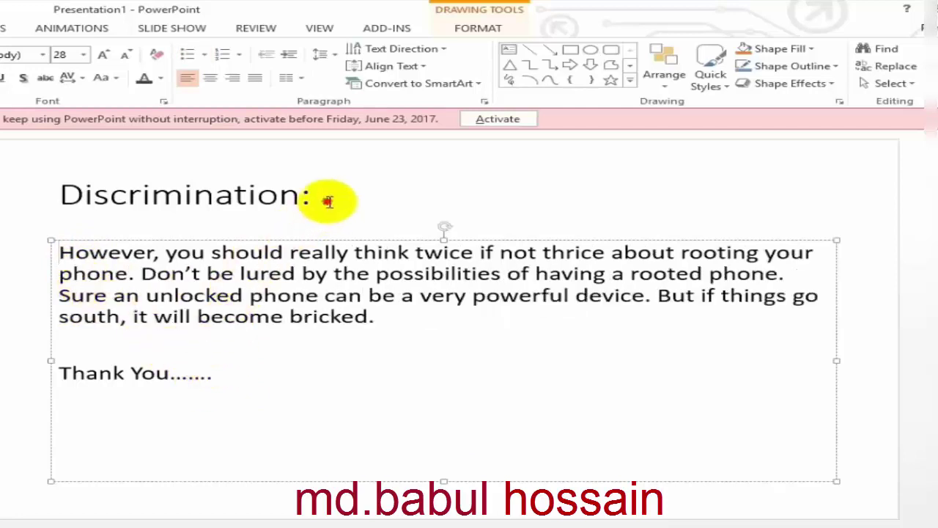
drag(325, 199, 26, 198)
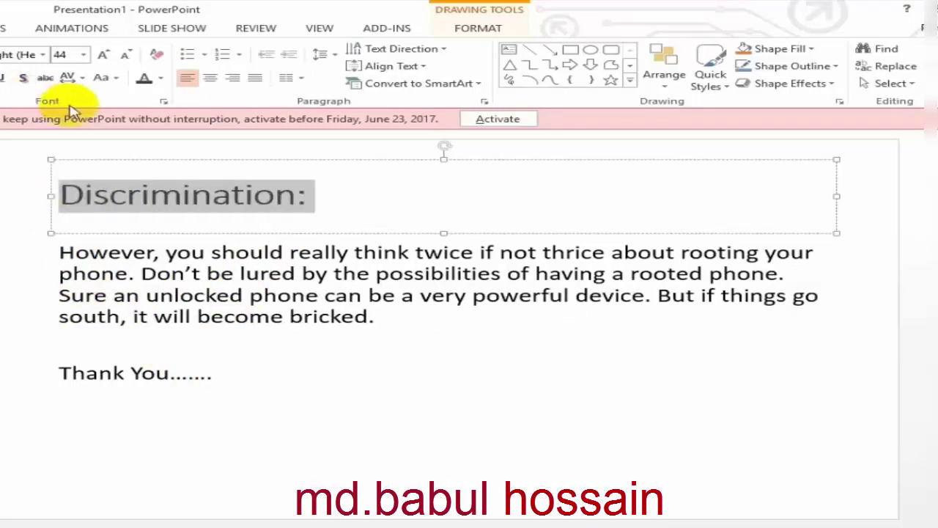
click(83, 54)
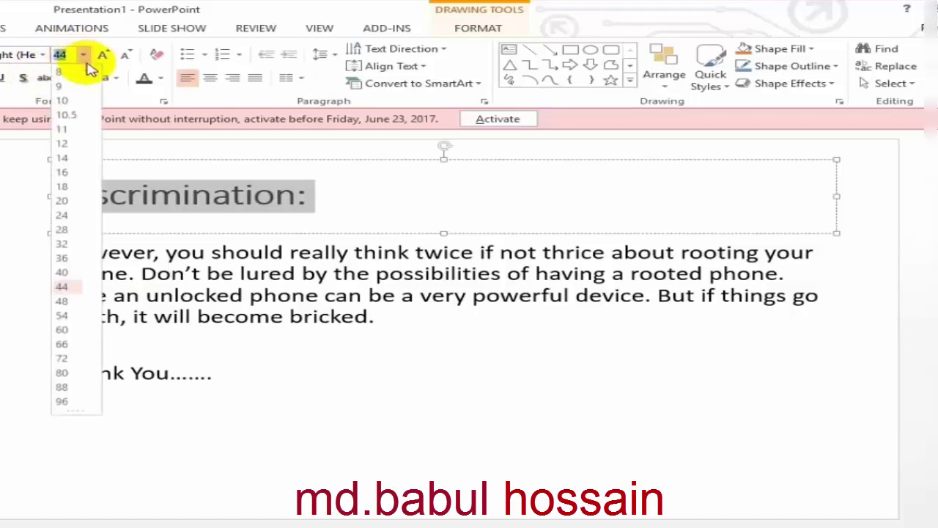
click(80, 268)
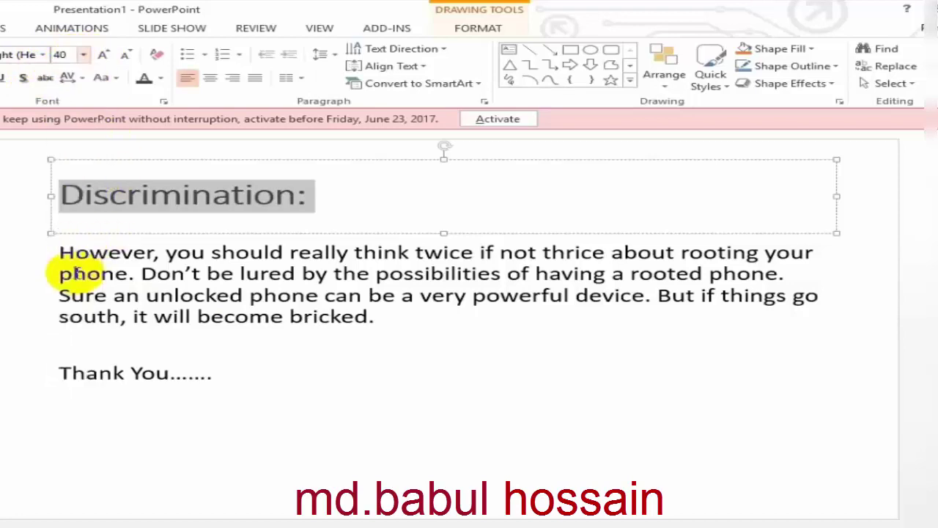
click(3, 78)
click(319, 316)
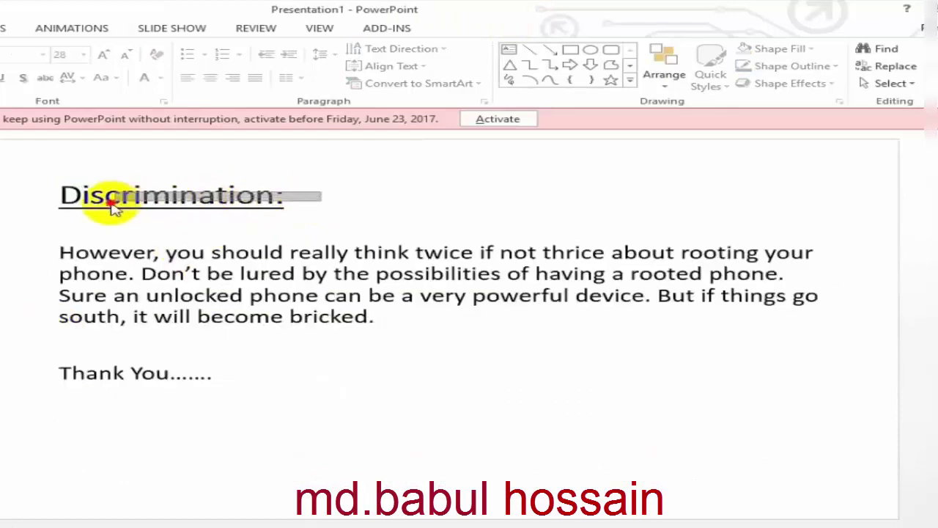
- Select the whole title line, then return to the body paragraph
click(110, 196)
triple_click(110, 196)
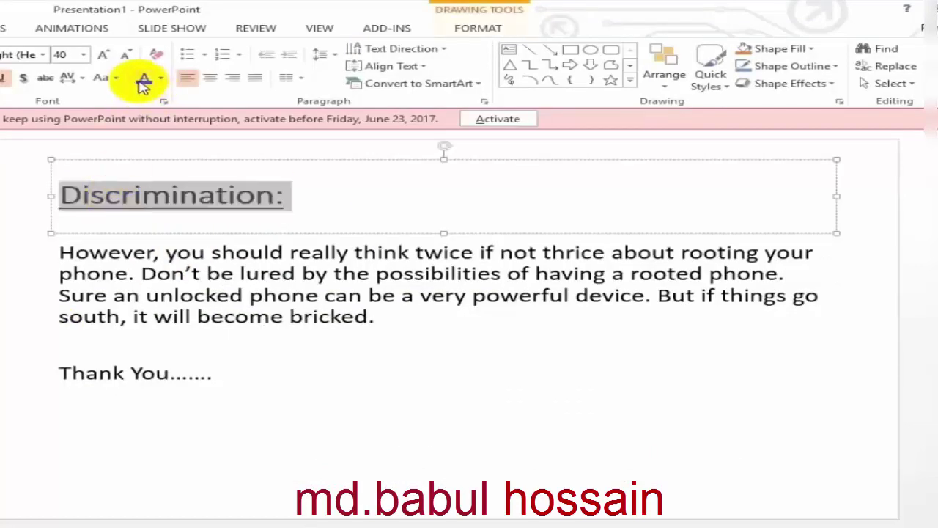
click(108, 252)
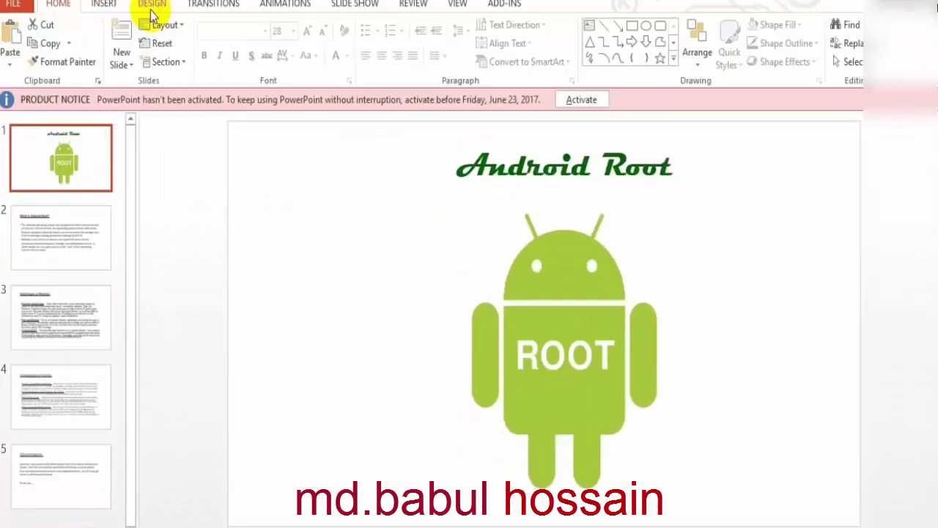
- Apply the green Facet theme to all slides from the Design themes gallery
click(151, 6)
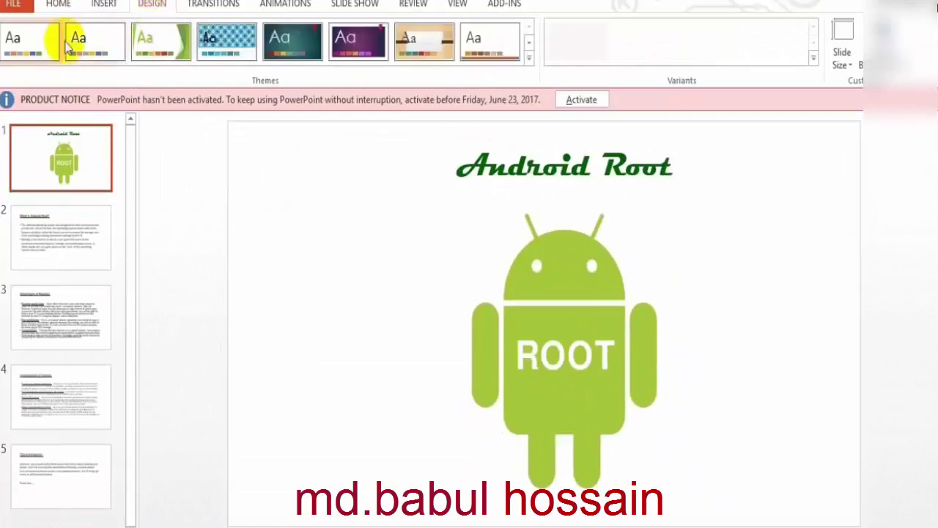
click(529, 59)
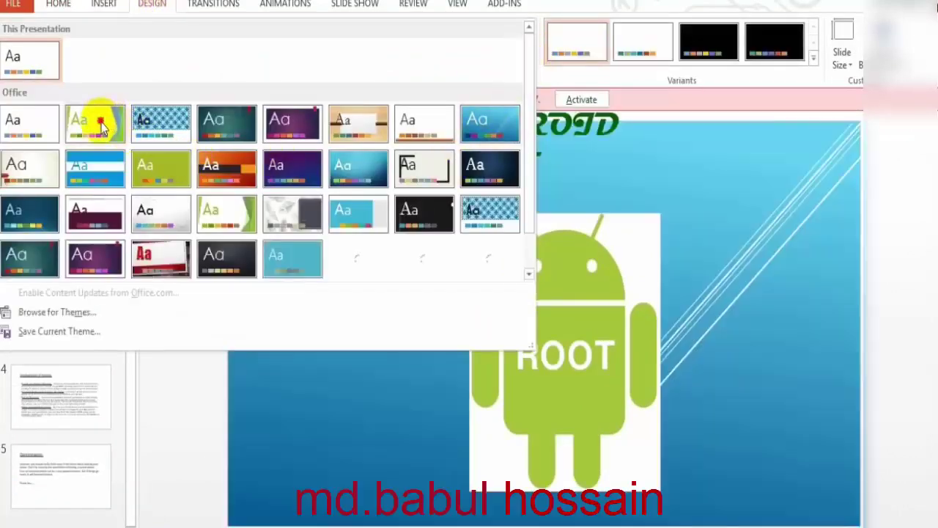
click(95, 126)
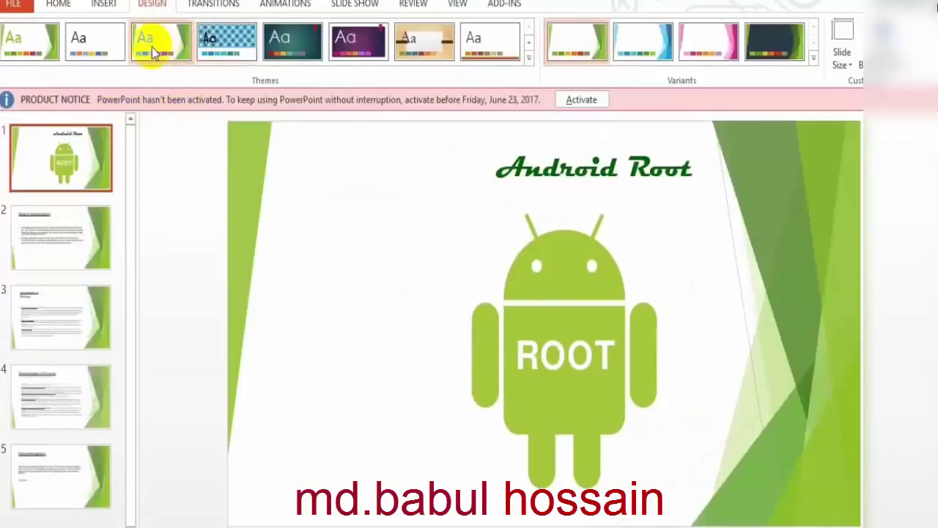
- Try blue, purple, black-frame and dark themes, finishing on the grey theme with blue-black stripes
click(226, 43)
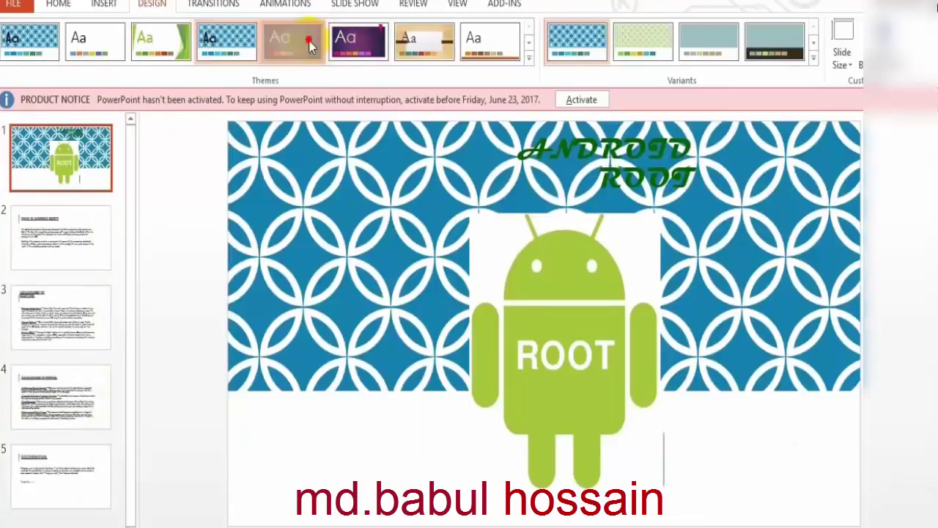
click(382, 39)
click(528, 42)
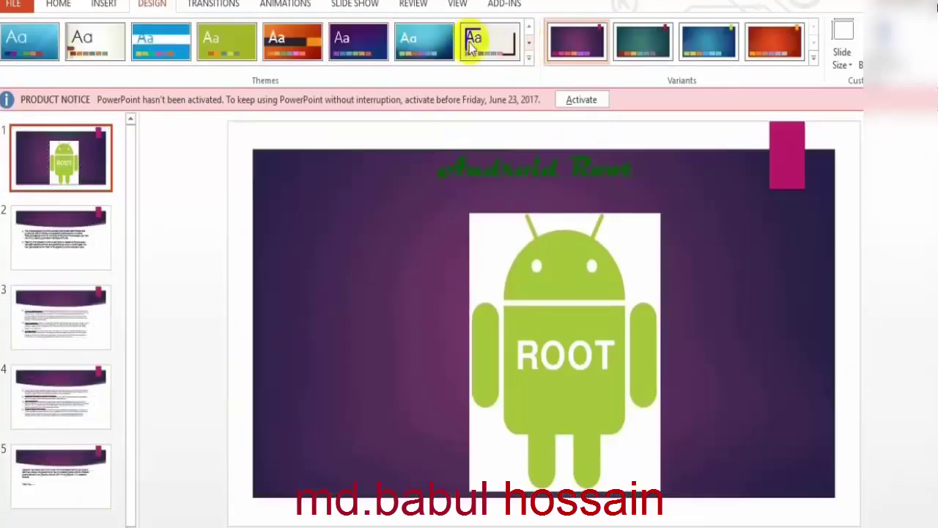
click(488, 40)
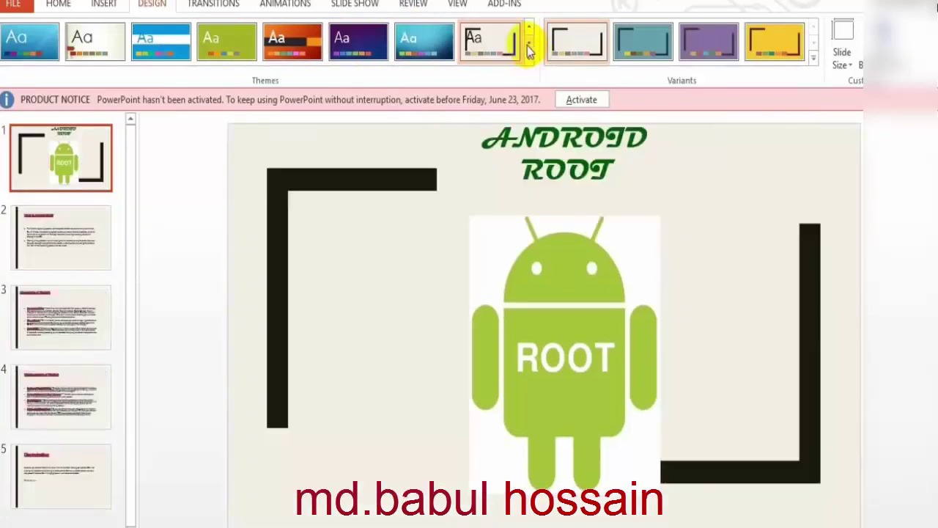
click(528, 42)
click(498, 49)
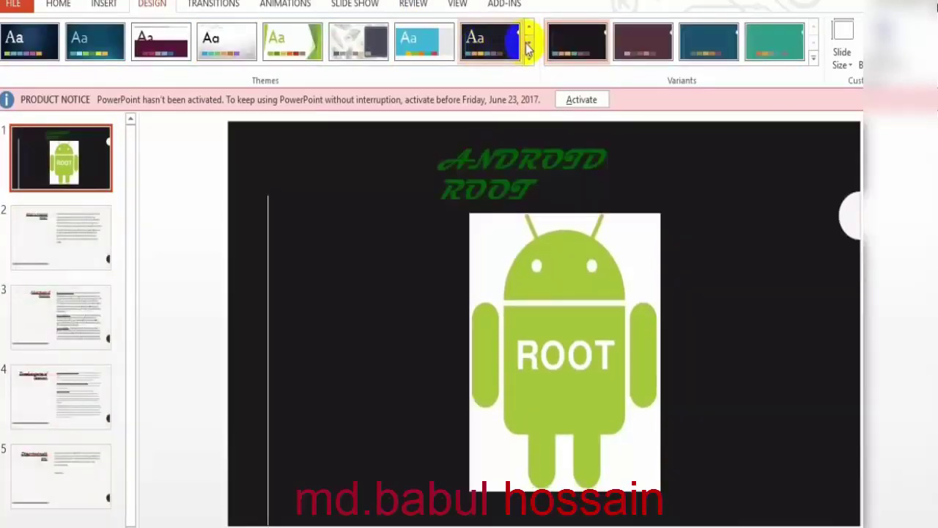
click(528, 43)
click(486, 44)
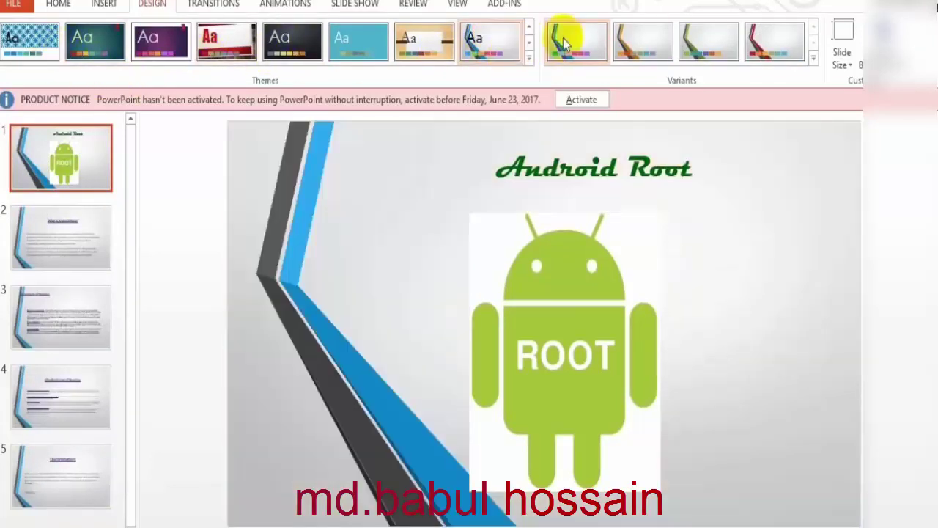
- Apply the green Facet theme to all five slides from the Themes gallery, skipping Browse for Themes
click(528, 57)
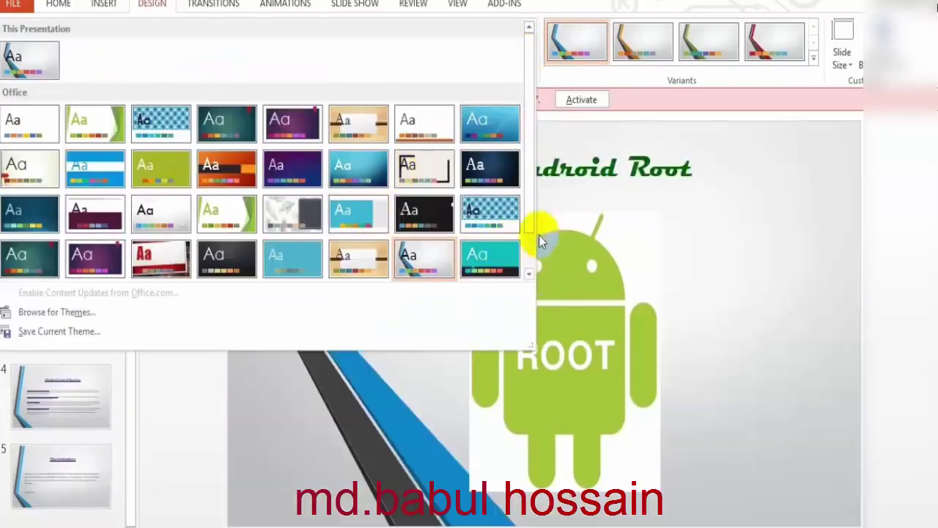
drag(538, 209, 540, 180)
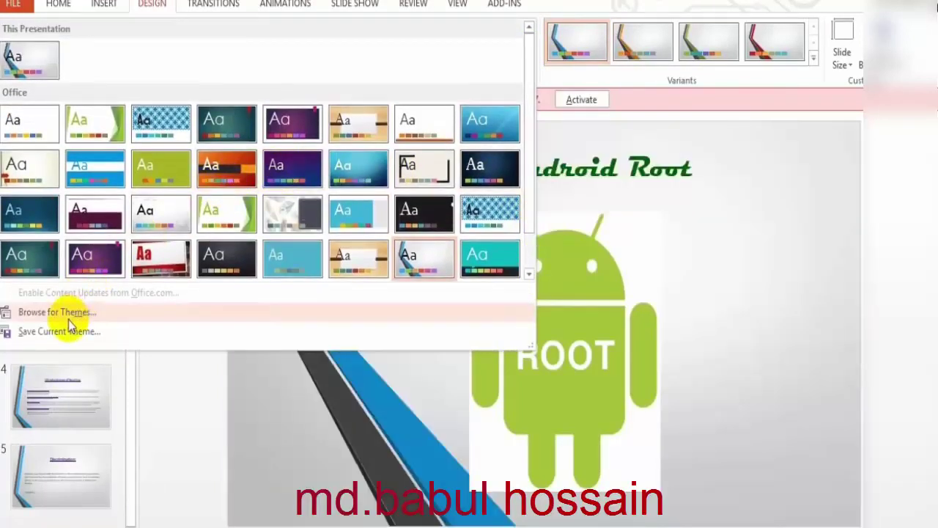
click(60, 318)
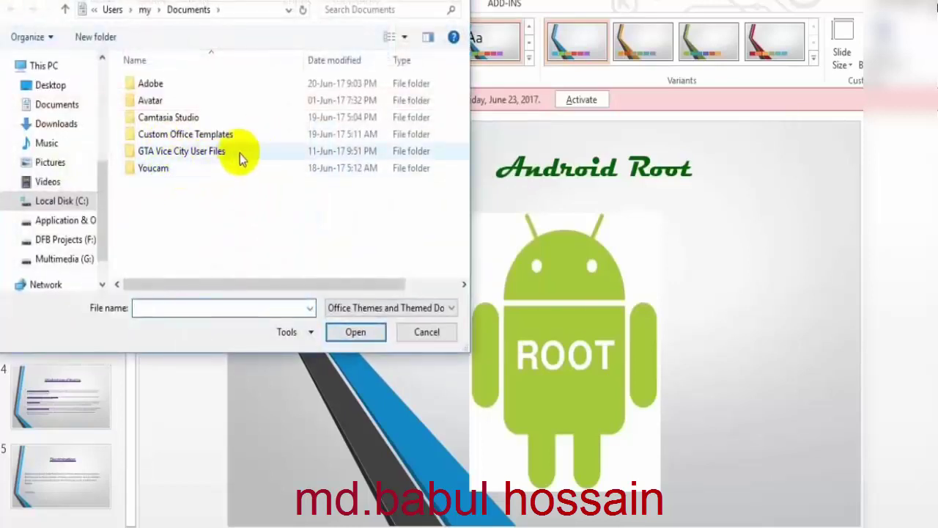
click(454, 2)
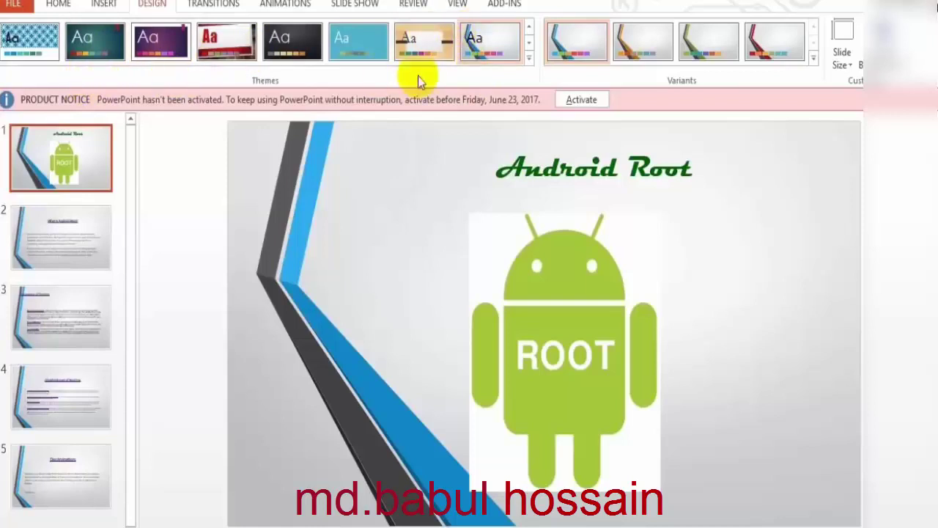
click(529, 31)
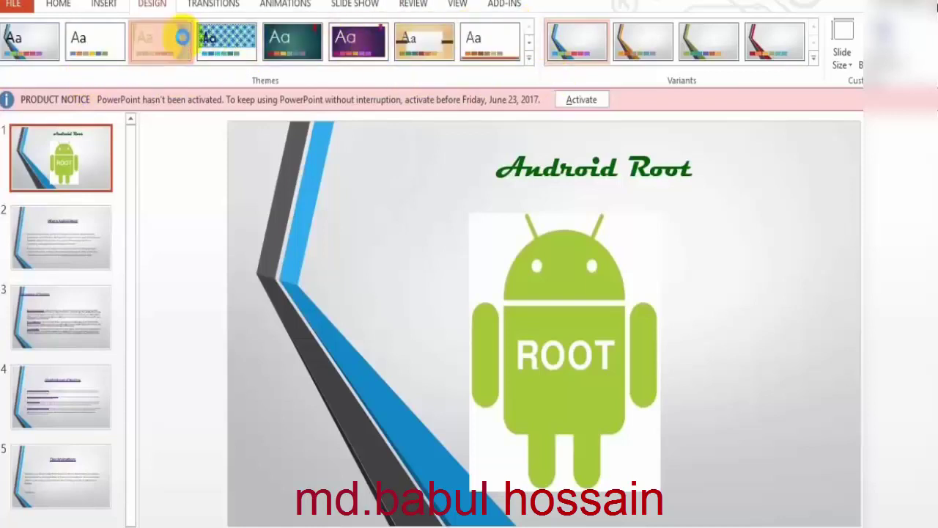
click(161, 41)
click(602, 168)
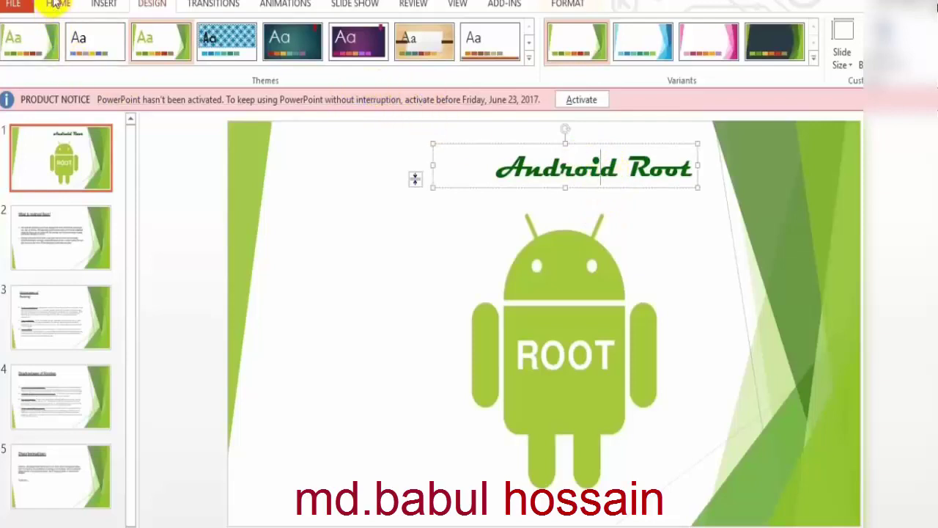
- Keep the Android Root title right-aligned and shift it and the robot picture left
click(57, 3)
click(382, 57)
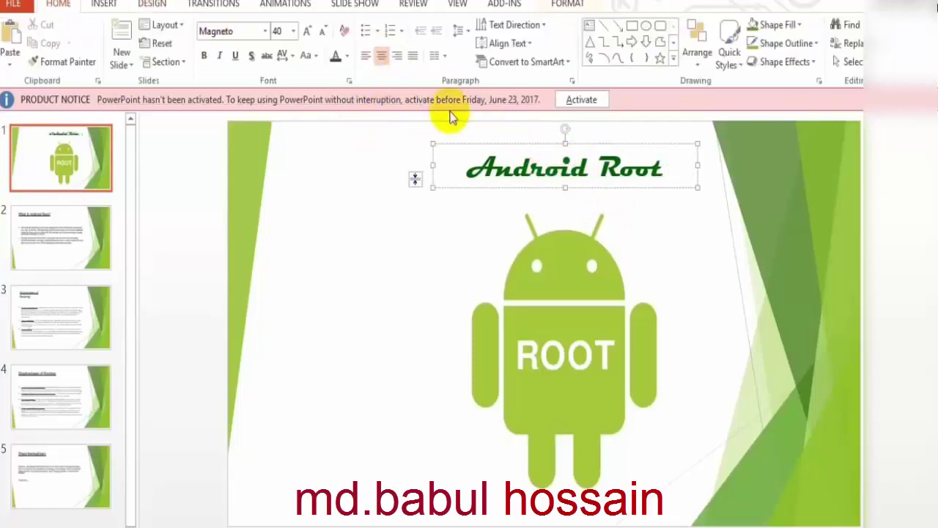
click(401, 57)
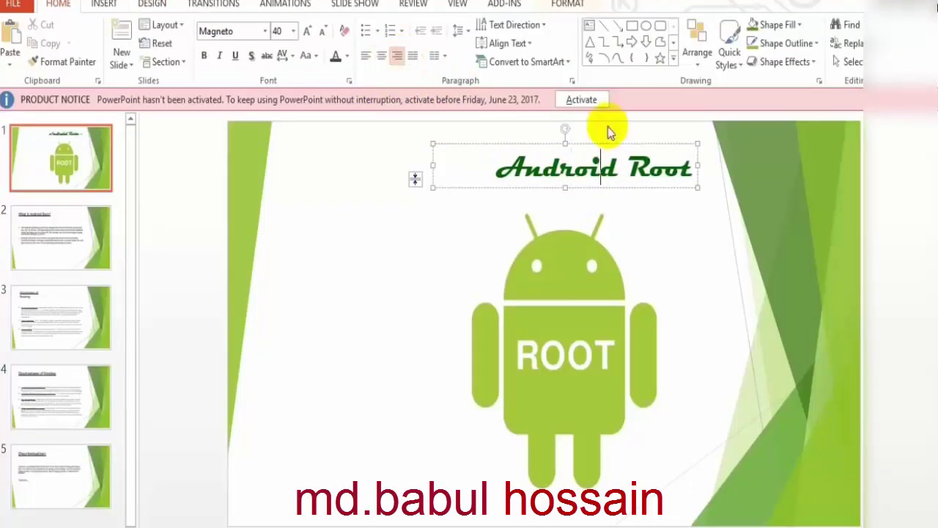
click(614, 176)
drag(561, 138, 508, 140)
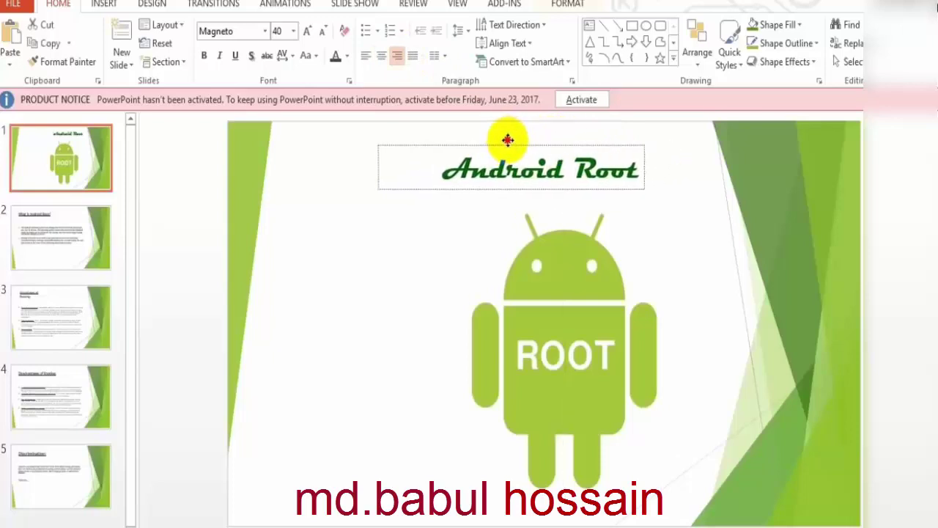
drag(582, 372, 549, 370)
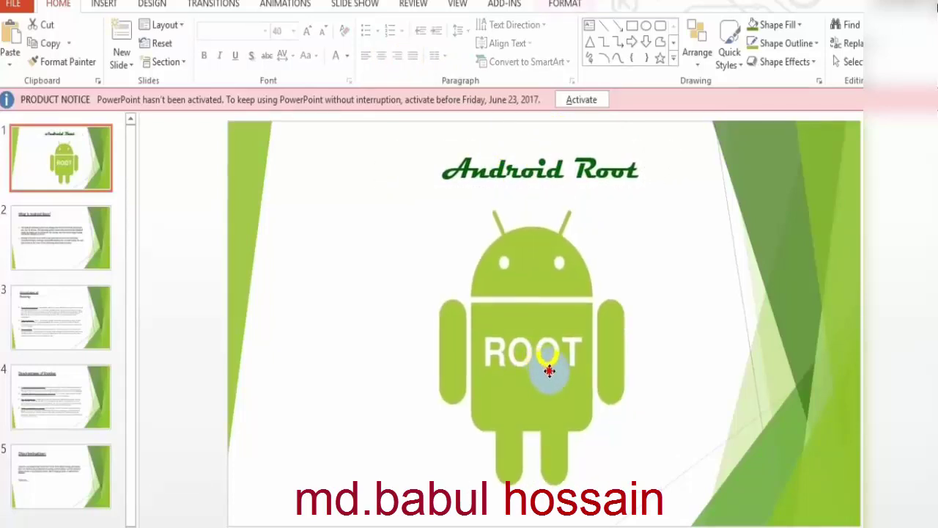
- Set the Android Root title to 48 pt and nudge the title and robot picture into place
click(566, 189)
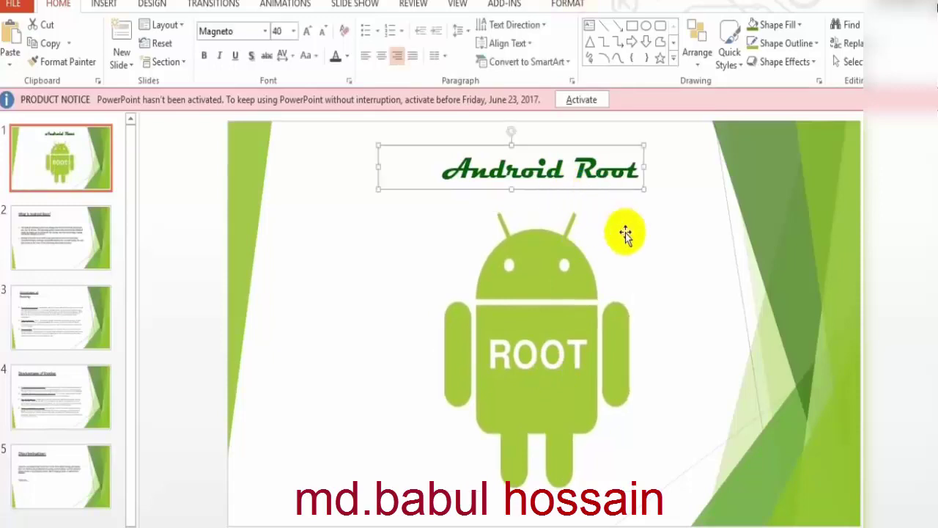
click(293, 31)
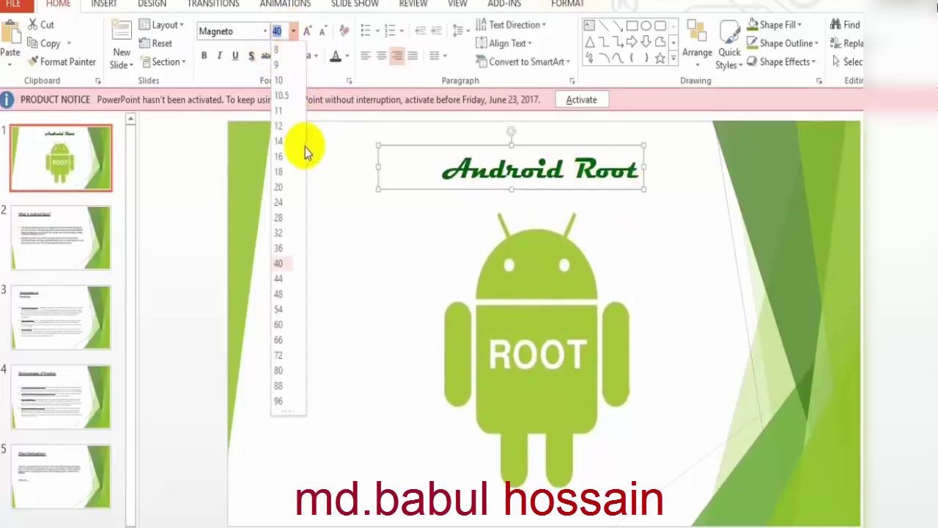
click(279, 293)
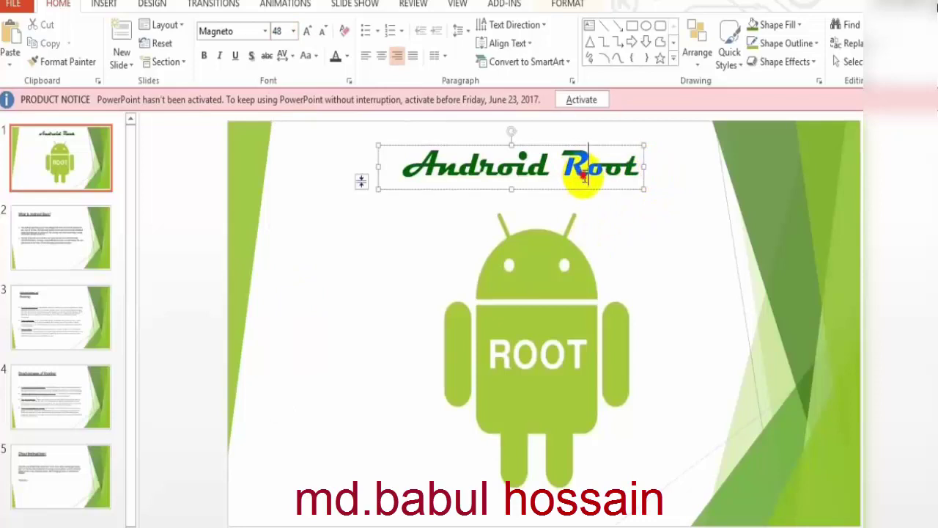
drag(545, 192, 562, 203)
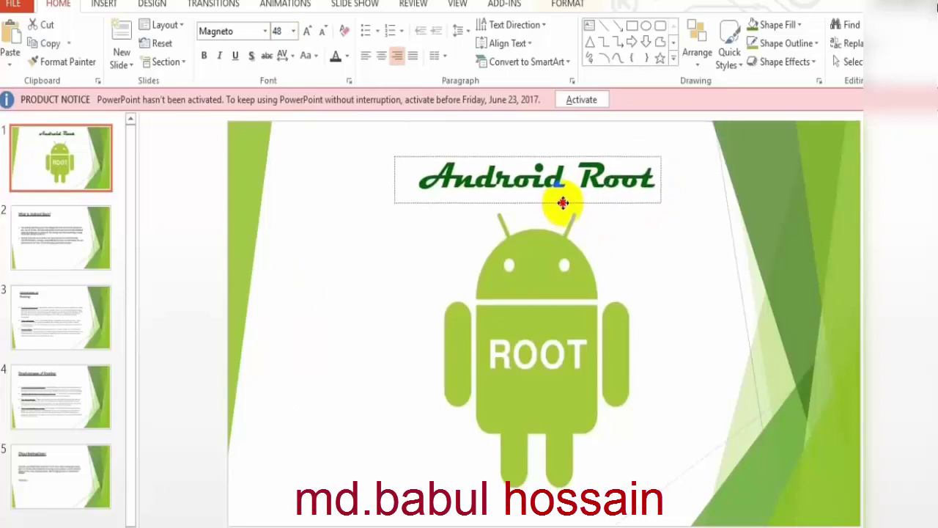
click(566, 328)
drag(559, 326, 556, 327)
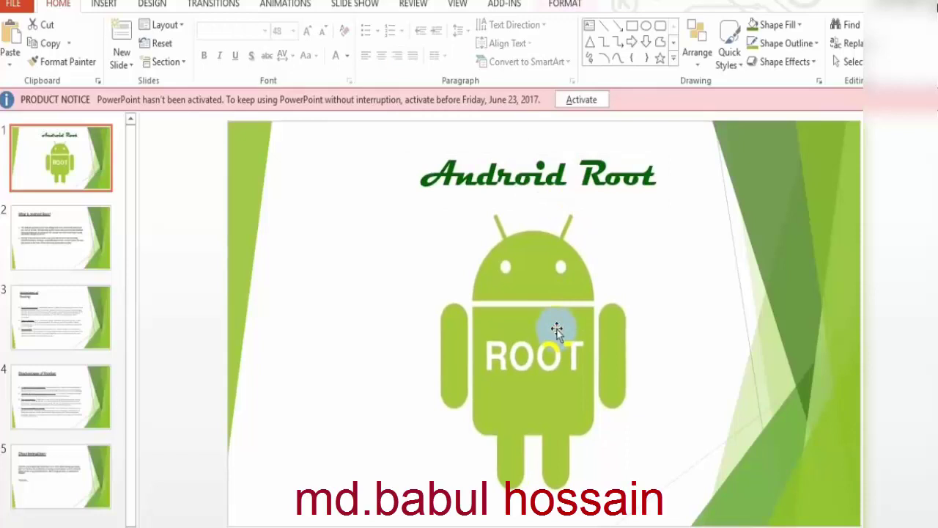
drag(556, 329, 561, 331)
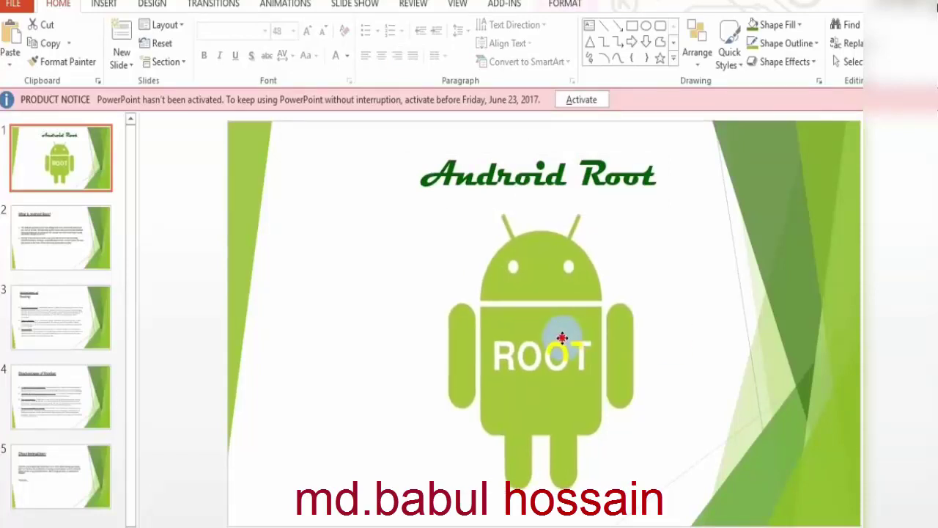
- Widen the Advantages of Rooting: title box to one line and lower it above the bullets
click(109, 247)
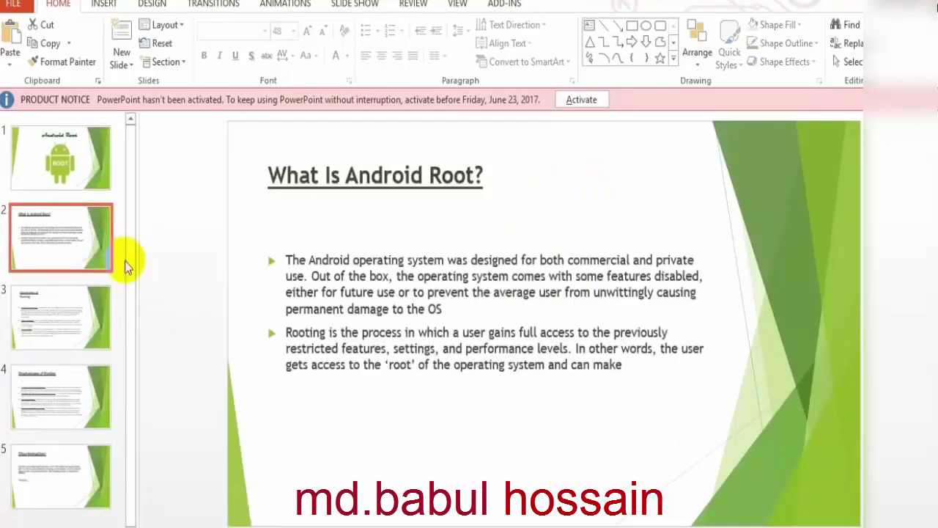
click(69, 180)
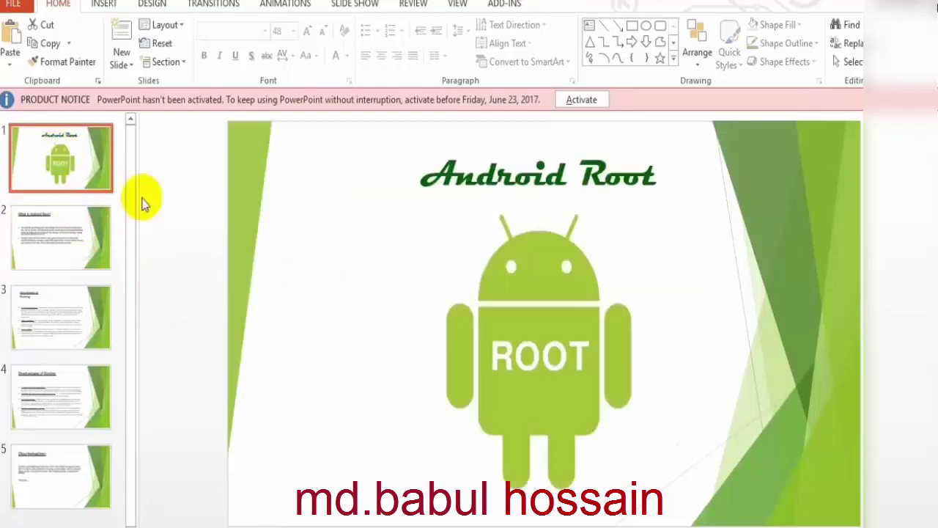
click(58, 251)
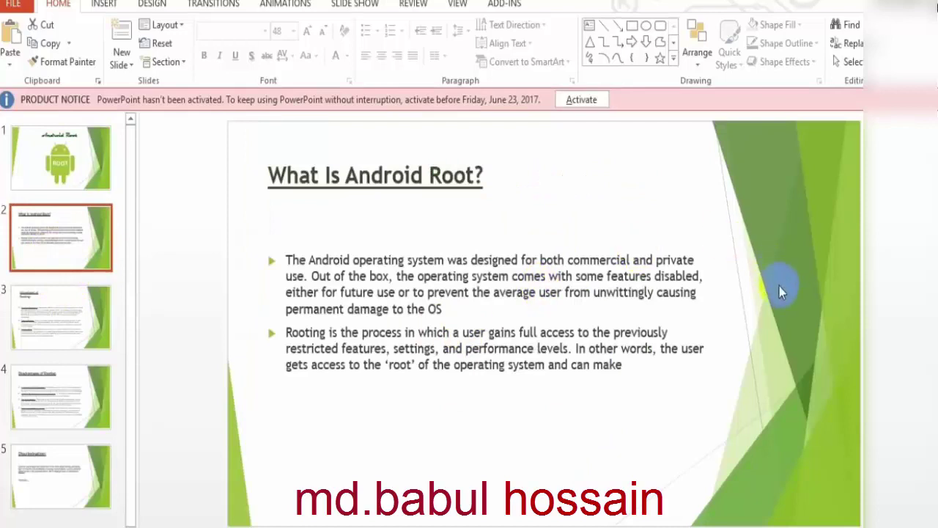
click(53, 329)
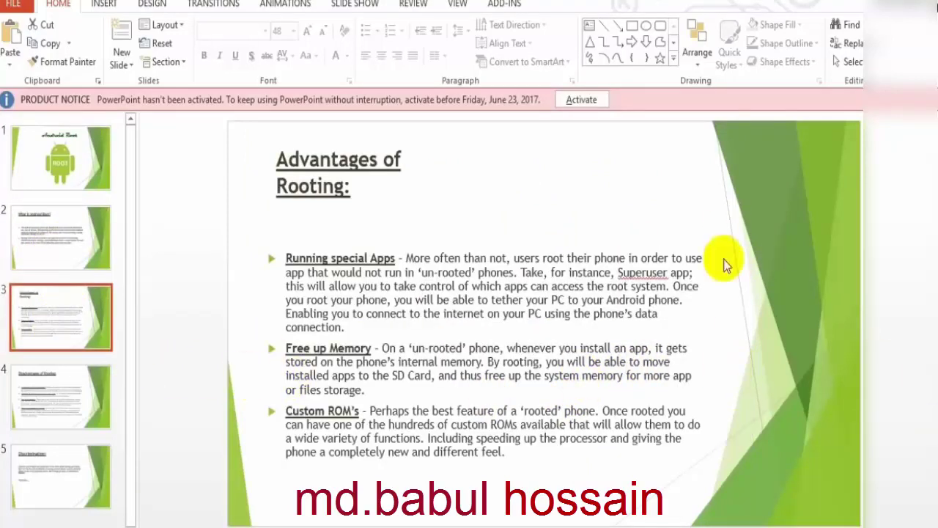
click(330, 190)
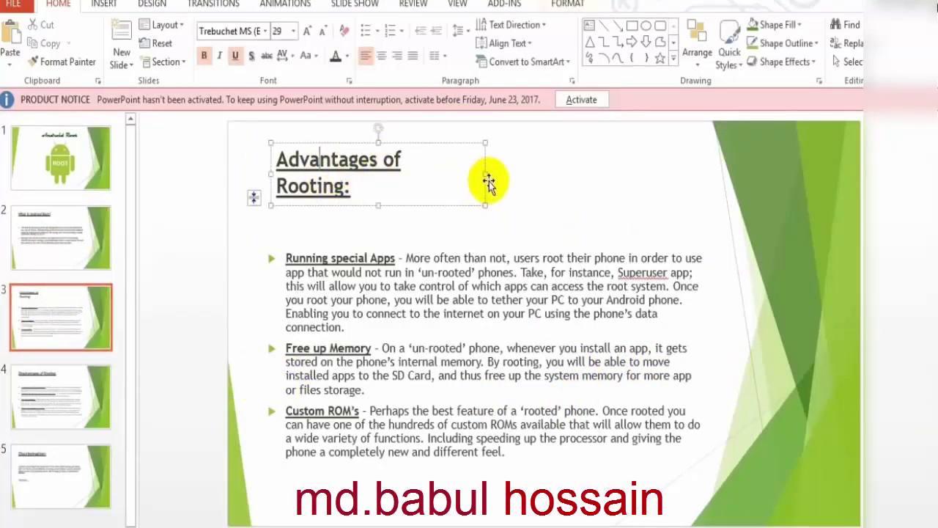
drag(484, 176, 553, 176)
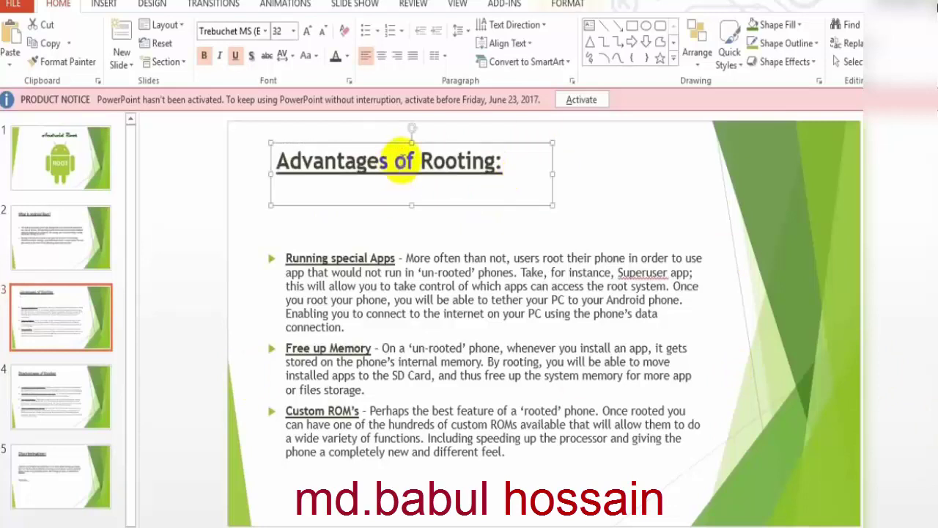
click(403, 161)
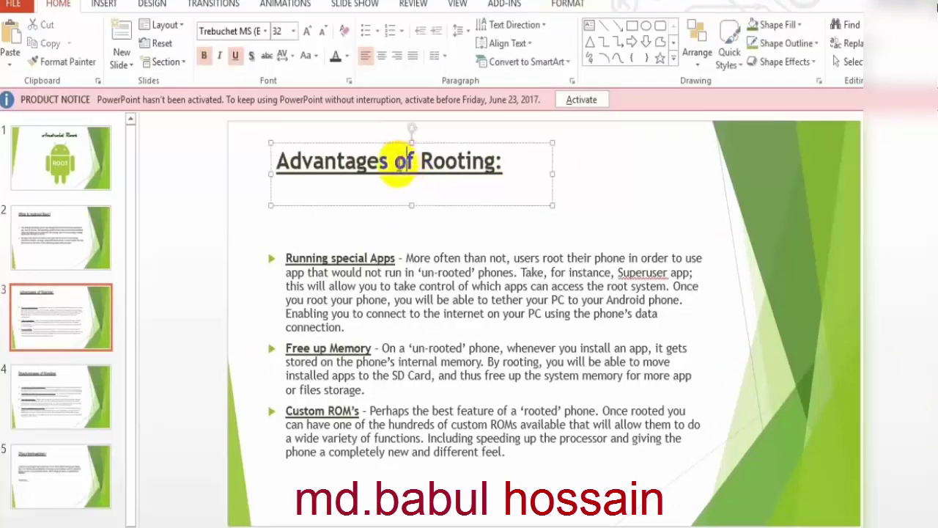
mouse_move(392, 144)
mouse_down()
mouse_move(401, 198)
mouse_move(389, 197)
mouse_up()
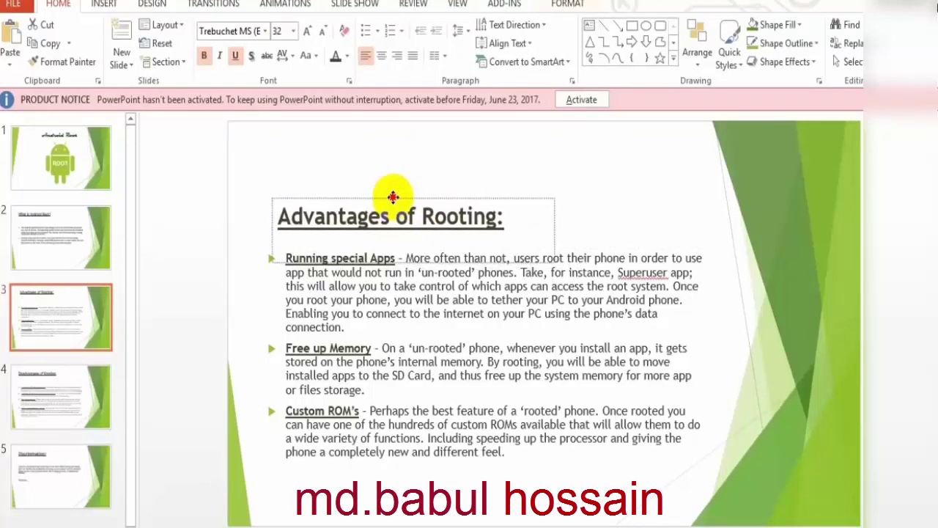
- Lower the What Is Android Root? and Disadvantages of Rooting: titles to sit above their bullets
click(73, 253)
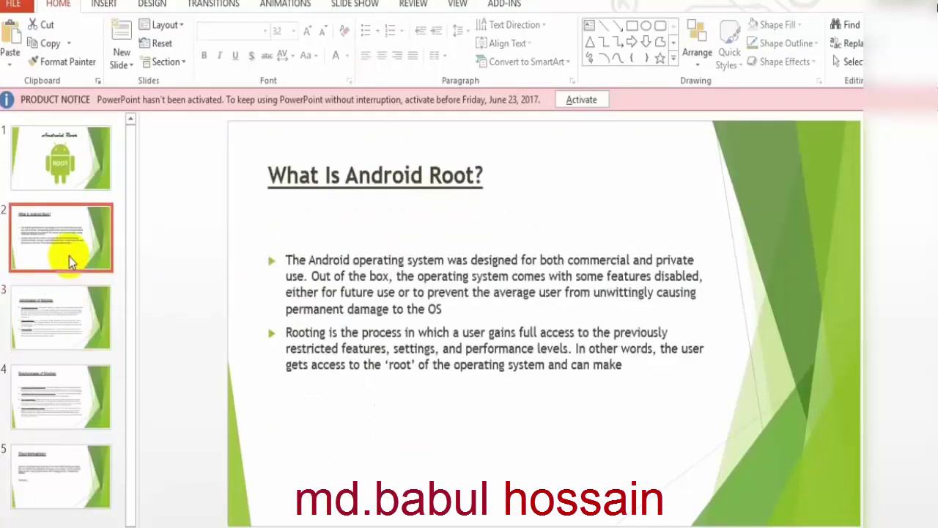
click(412, 175)
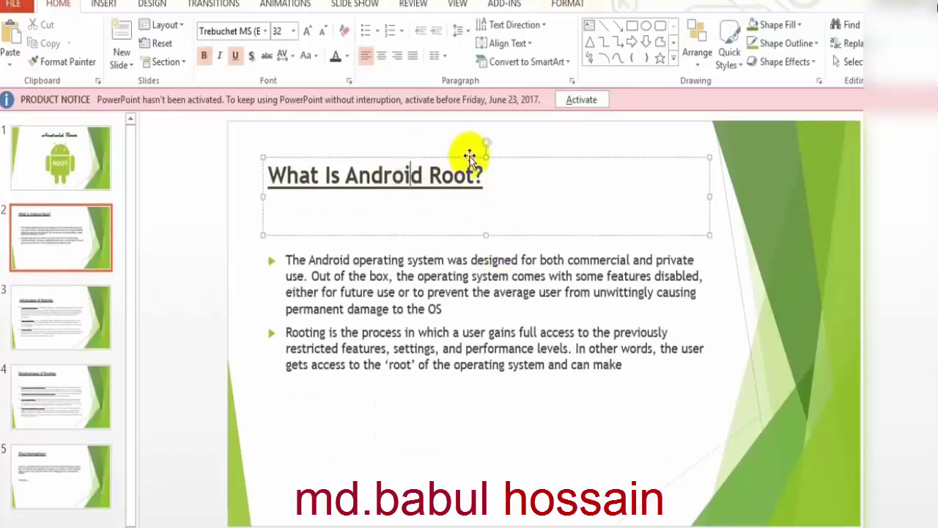
drag(468, 159, 473, 196)
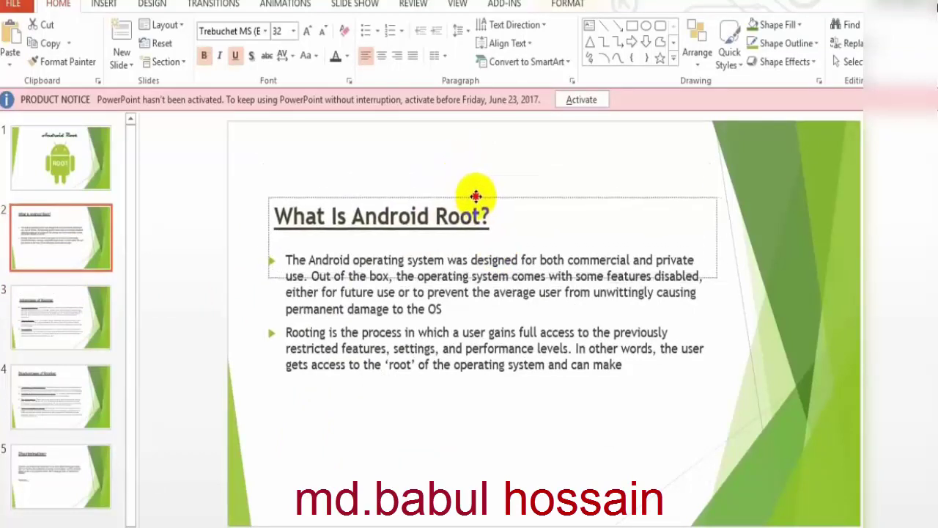
click(100, 317)
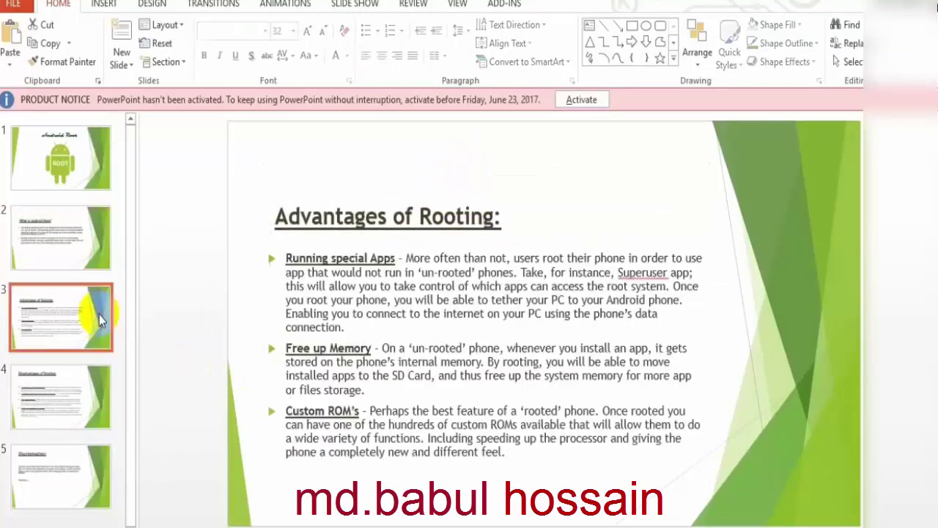
click(92, 416)
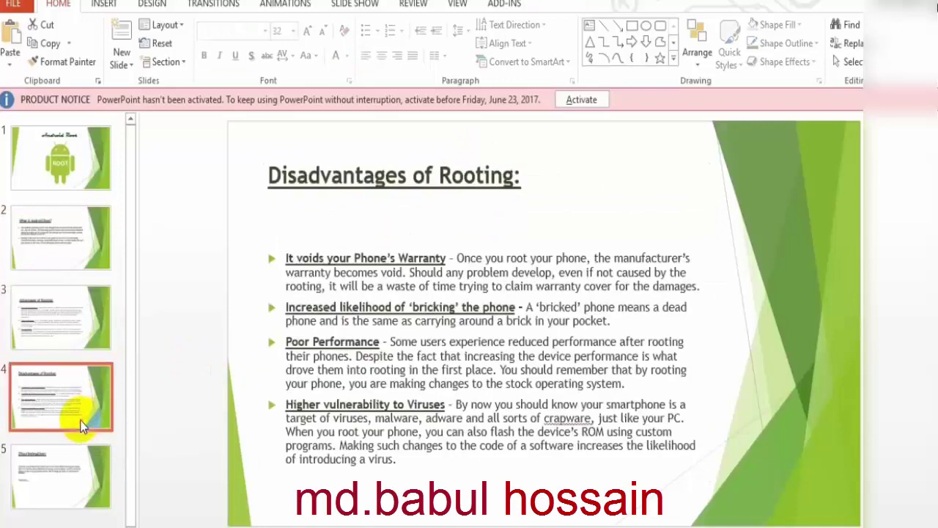
click(389, 192)
drag(479, 151, 485, 198)
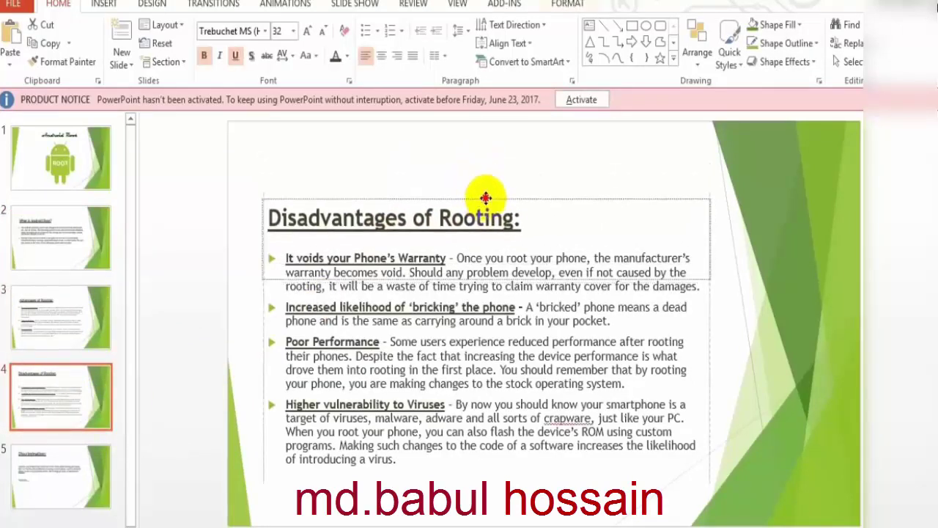
click(38, 492)
- Move the Discrimination: title down toward the body text and colour it green
click(304, 183)
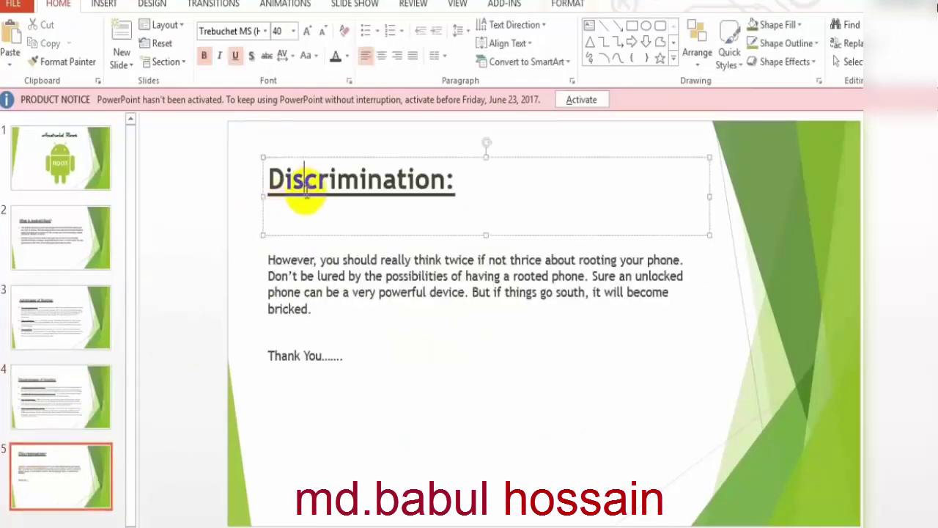
mouse_move(384, 157)
mouse_down()
mouse_move(392, 196)
mouse_move(385, 192)
mouse_up()
right_click(393, 223)
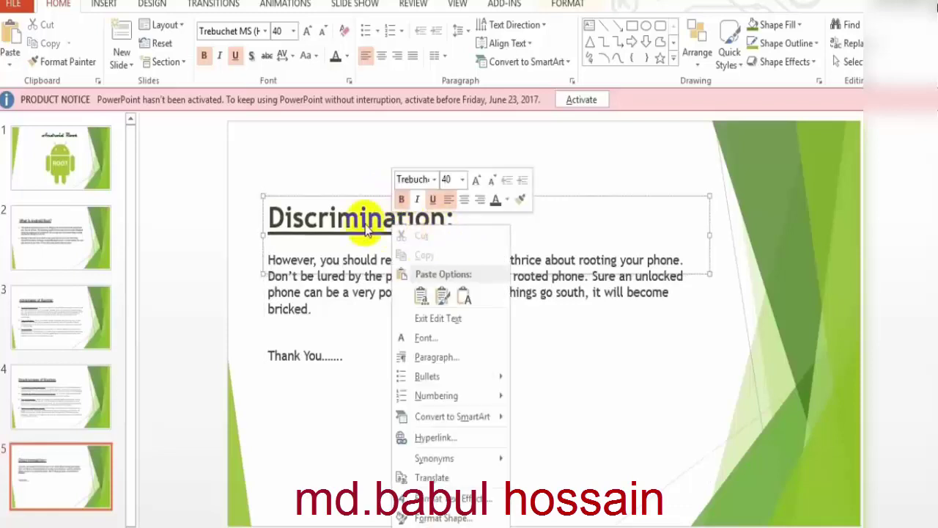
key(Escape)
triple_click(316, 212)
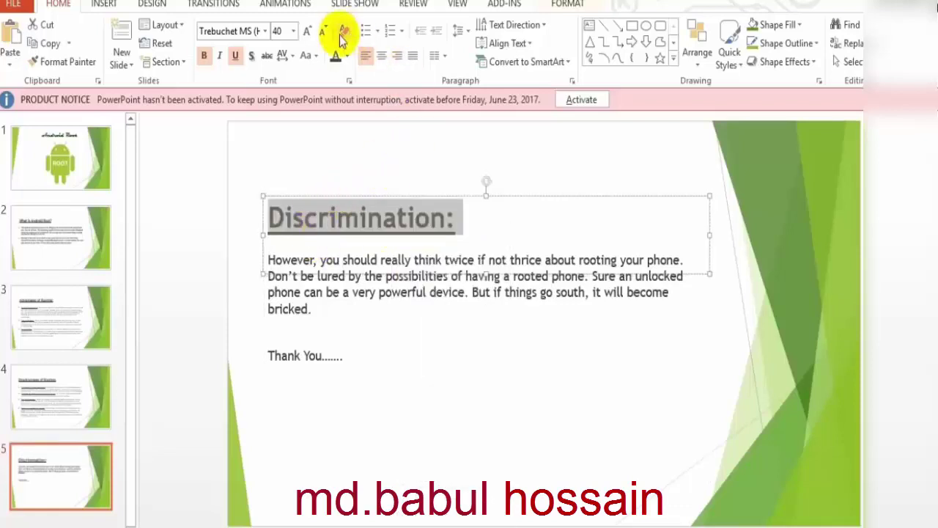
click(293, 31)
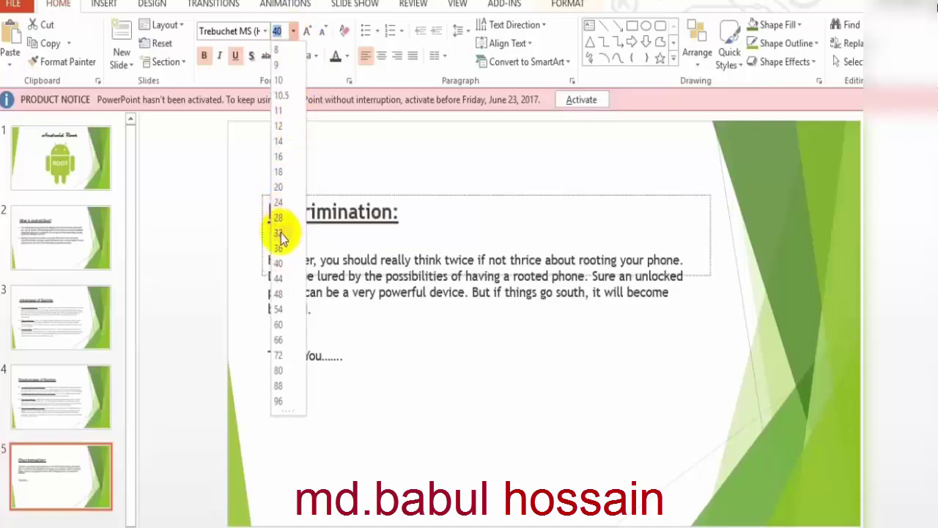
key(Escape)
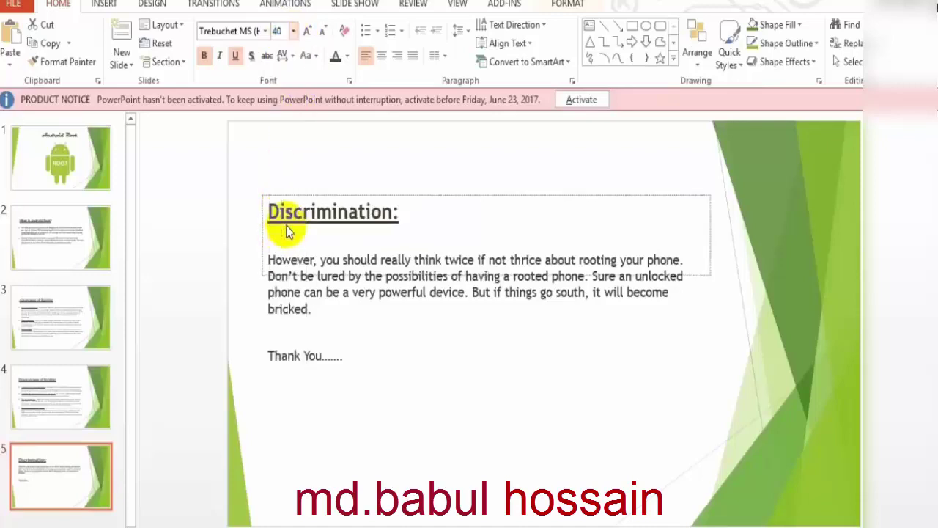
triple_click(286, 226)
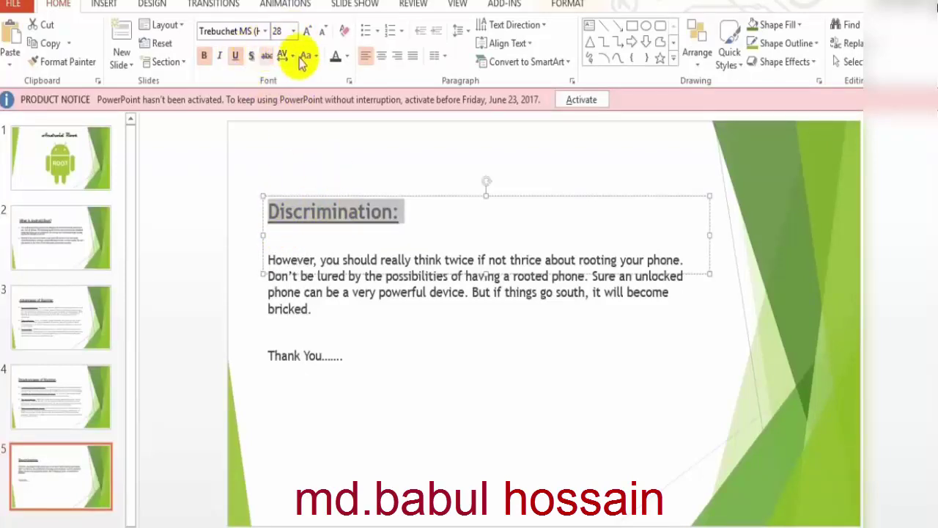
click(346, 59)
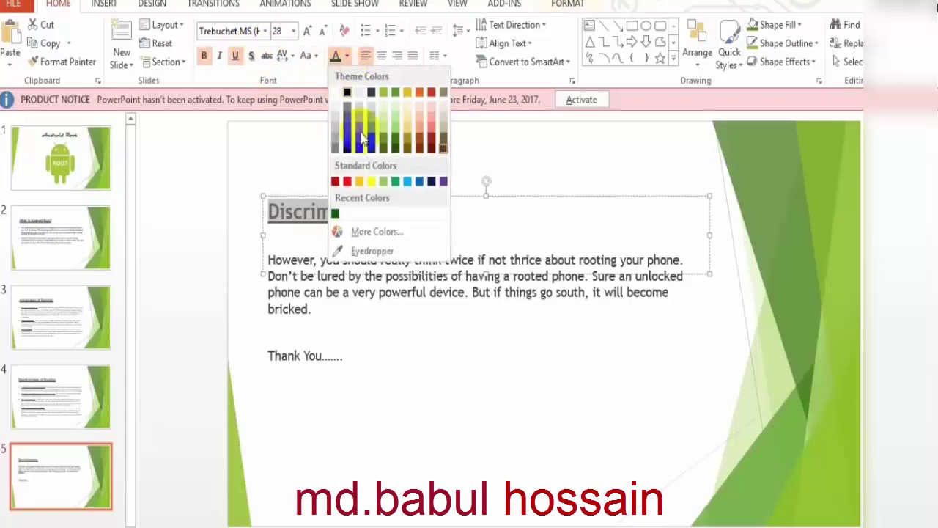
click(398, 339)
- Set all of the Discrimination: body text to size 20
click(356, 368)
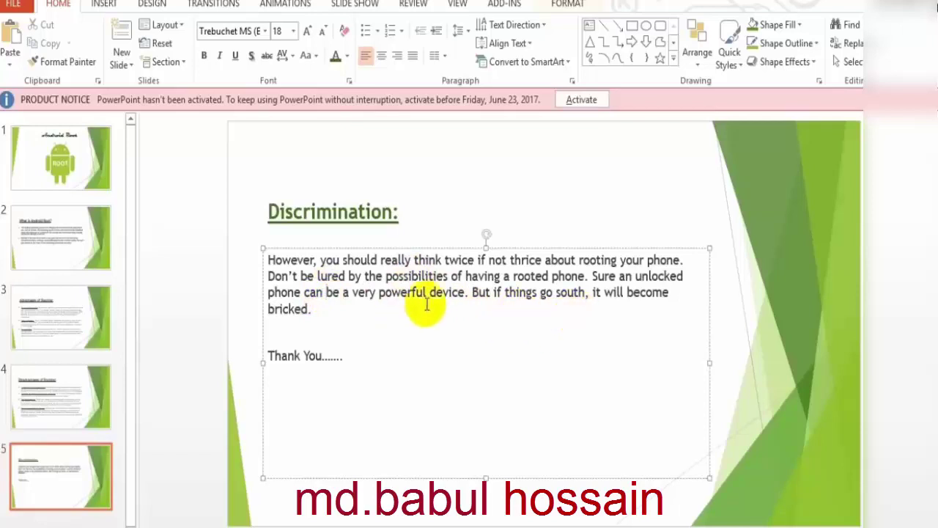
key(ctrl+a)
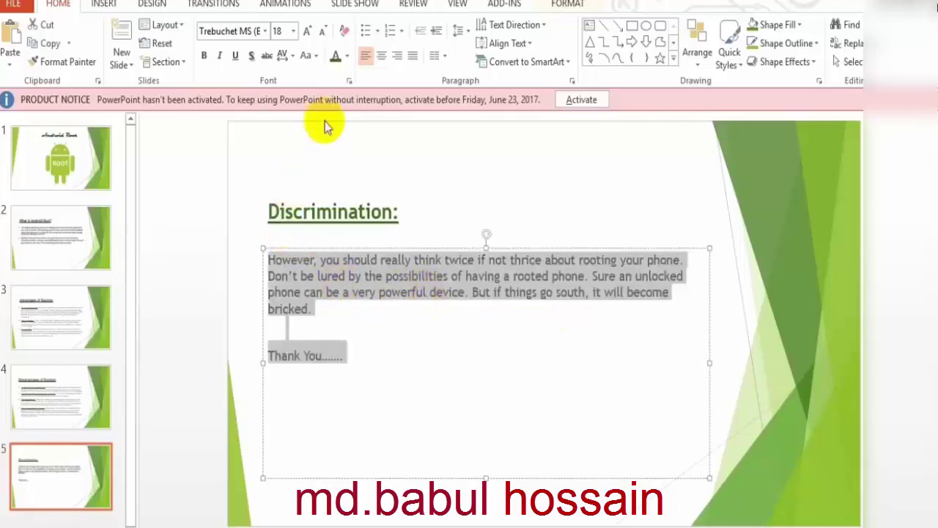
click(293, 32)
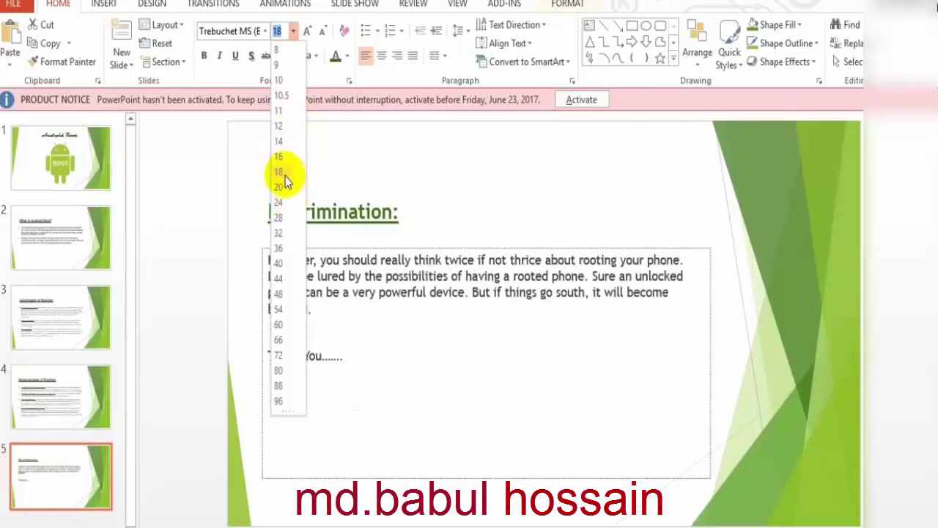
click(283, 187)
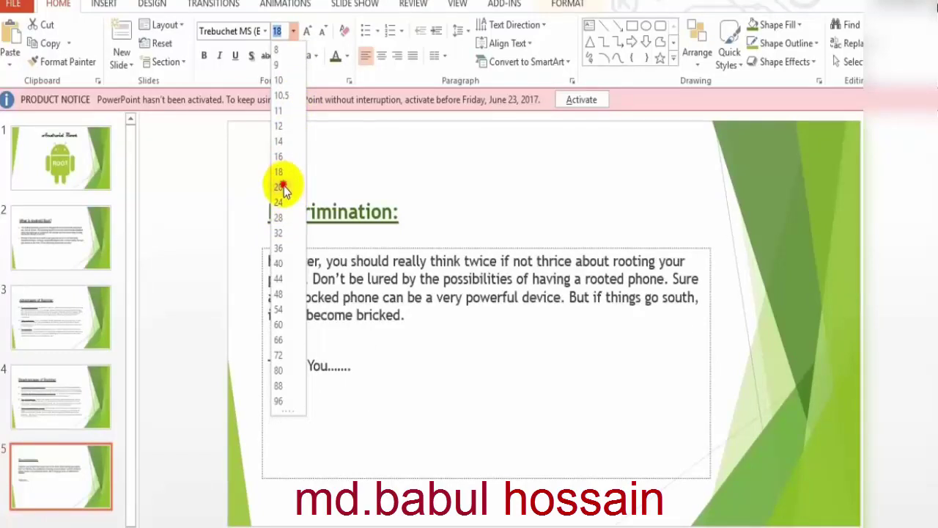
click(262, 31)
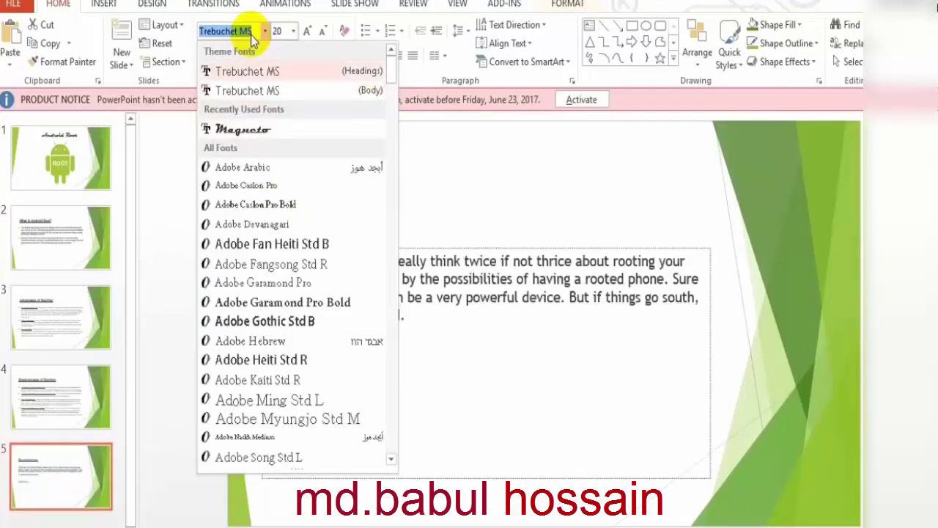
key(Escape)
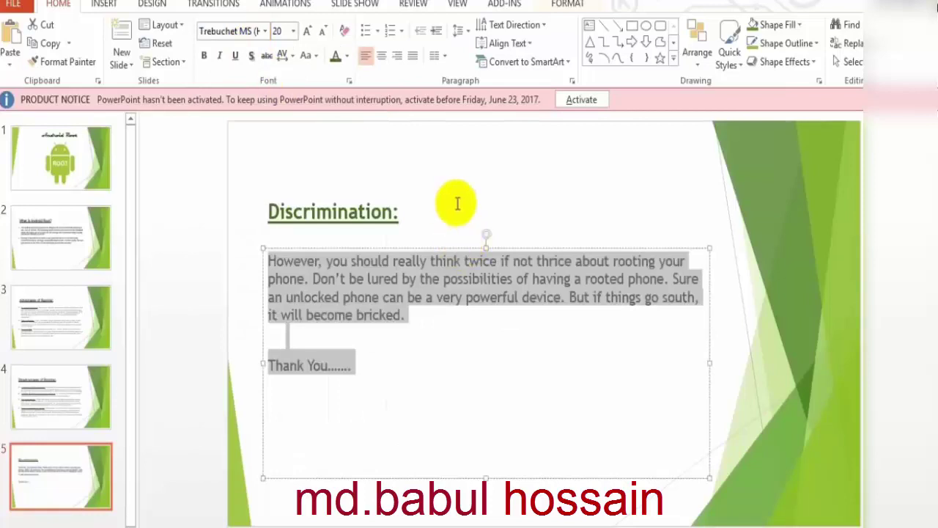
click(448, 201)
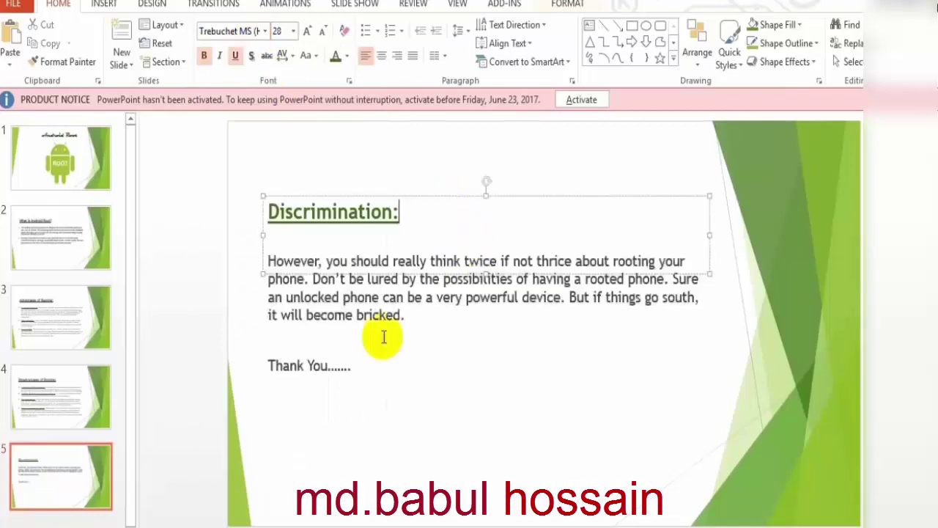
- Review the slides one by one, ending on the Android Root title slide
click(44, 405)
click(58, 315)
click(57, 238)
click(56, 168)
click(59, 338)
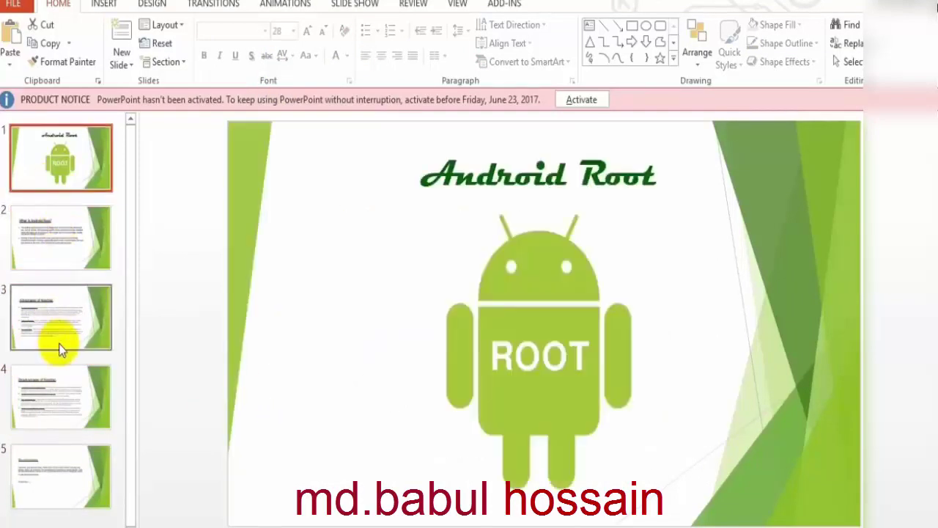
click(63, 419)
click(68, 472)
click(67, 385)
click(54, 254)
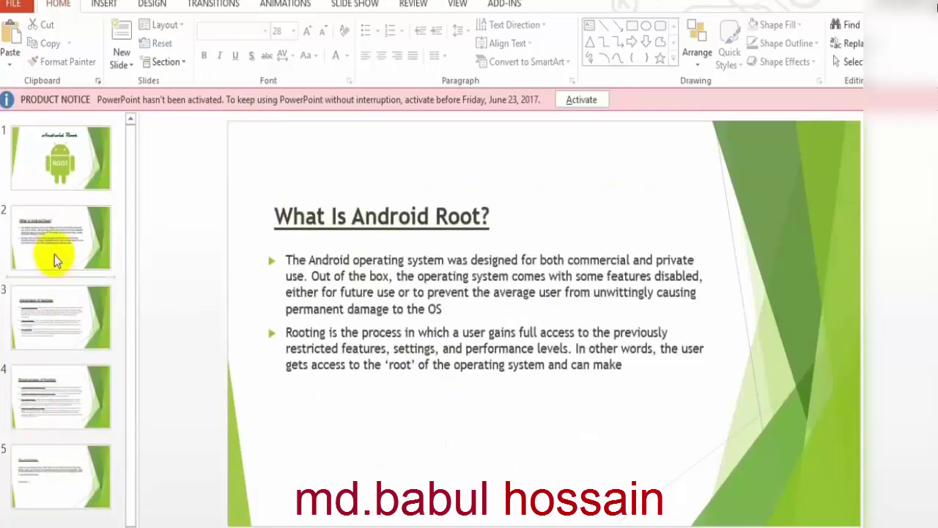
click(72, 197)
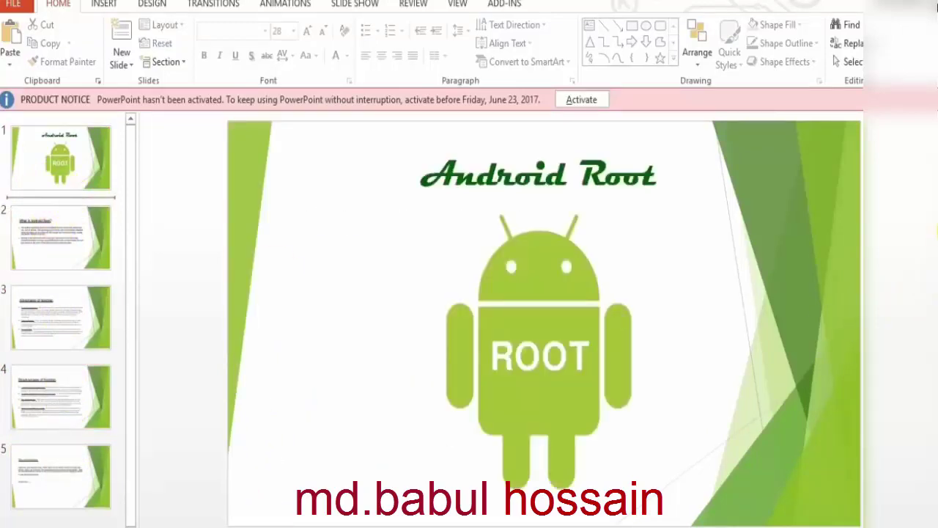
click(935, 192)
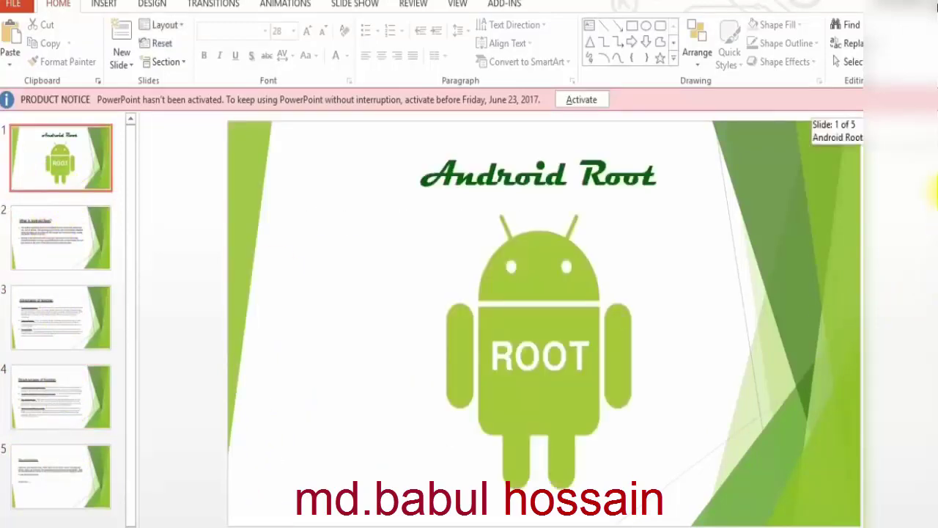
- Animate the Android Root title with Appear, then Wipe, and bring up More Entrance Effects
click(282, 6)
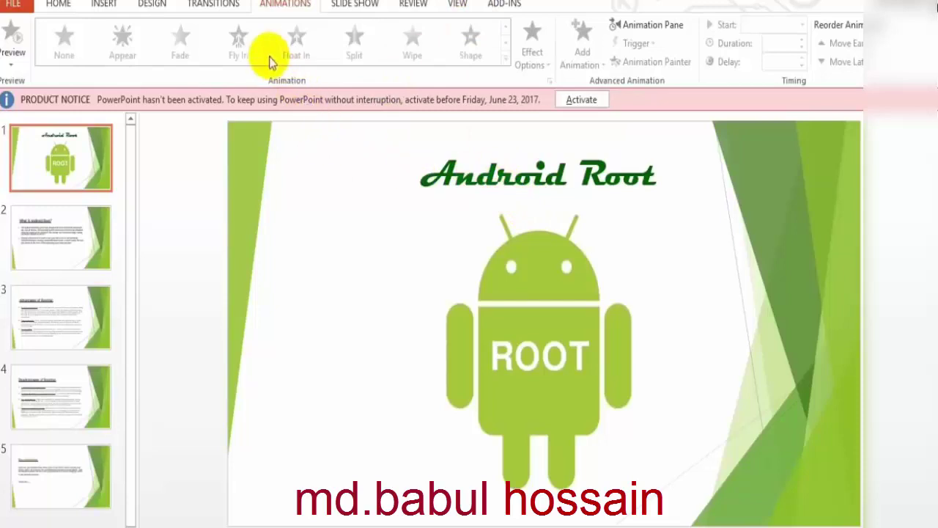
click(490, 186)
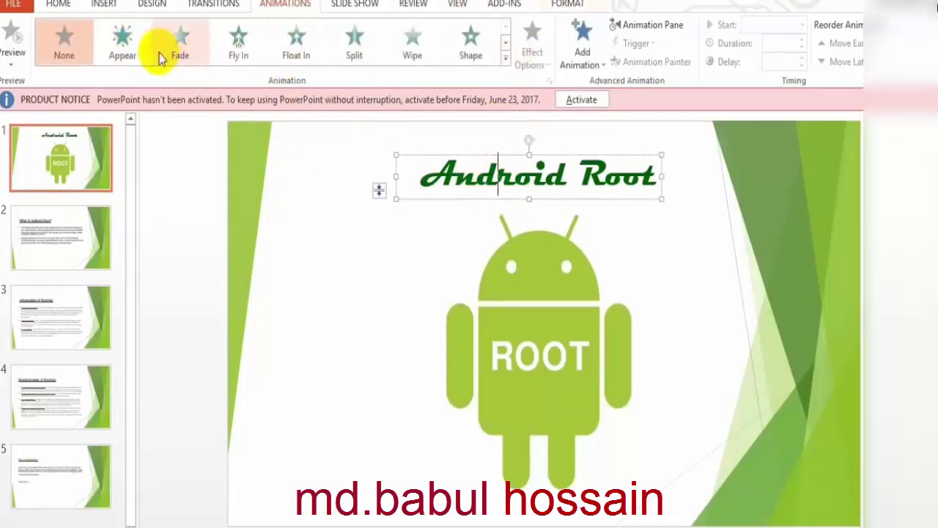
click(123, 40)
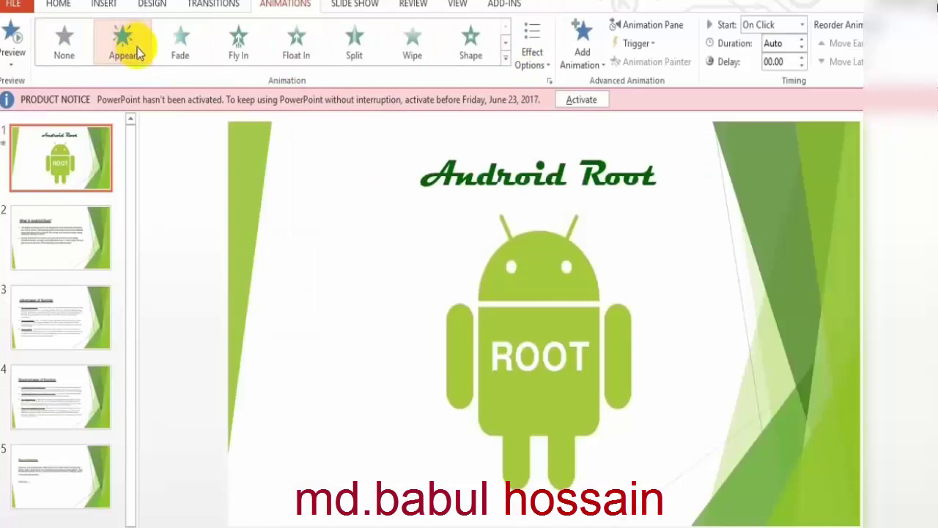
click(505, 58)
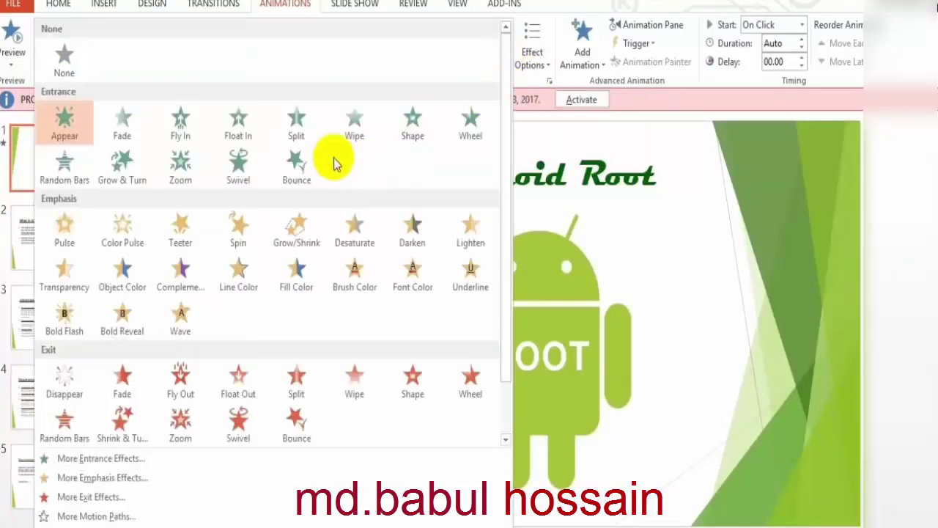
click(357, 135)
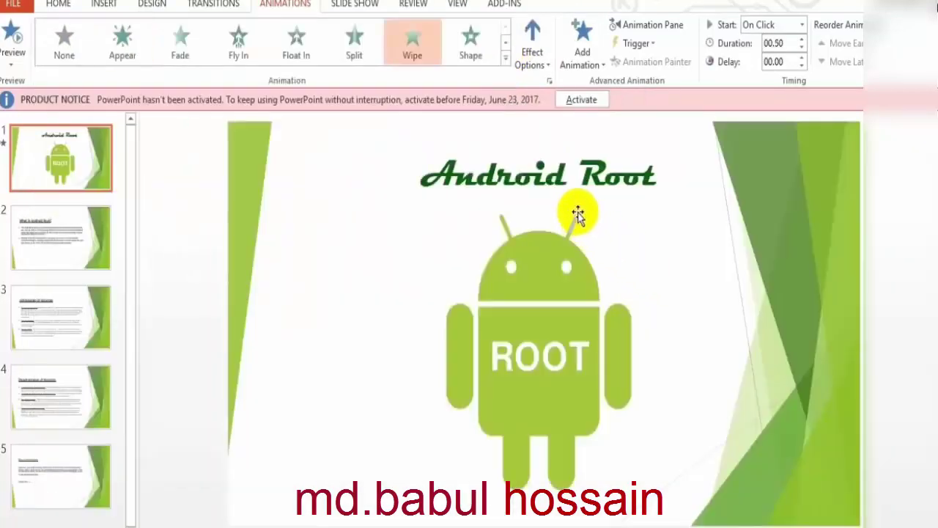
click(506, 59)
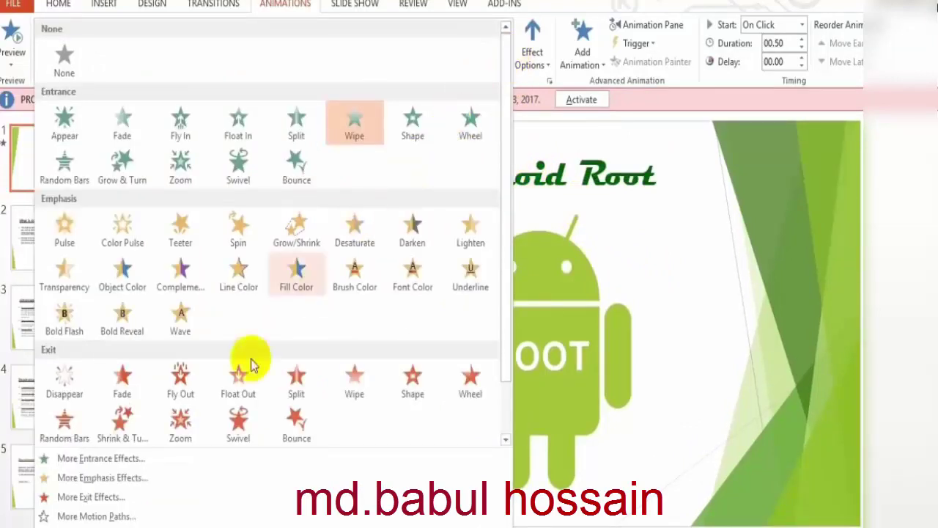
click(99, 458)
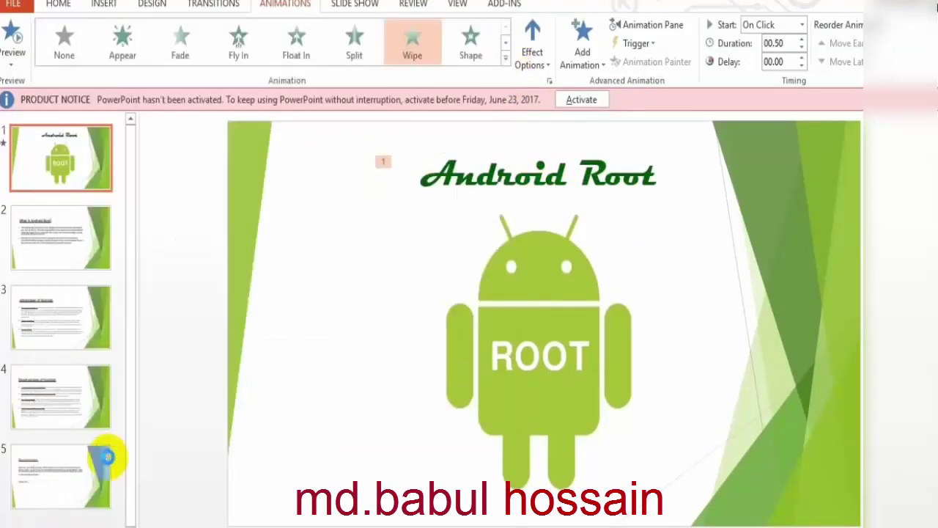
drag(490, 104, 833, 138)
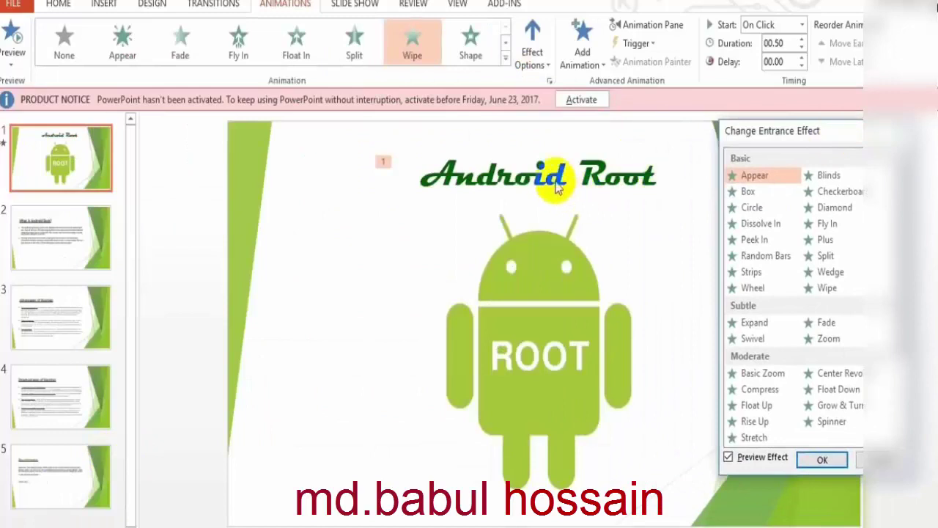
- Preview Box, Circle, Dissolve In, Peek In, Wheel, Basic Zoom and Float Up on the title
click(751, 192)
click(752, 208)
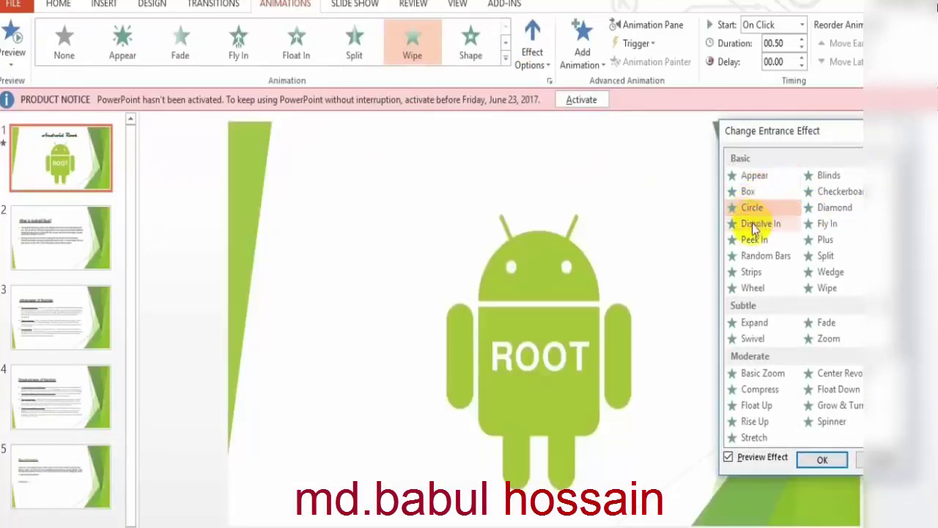
click(759, 224)
click(754, 239)
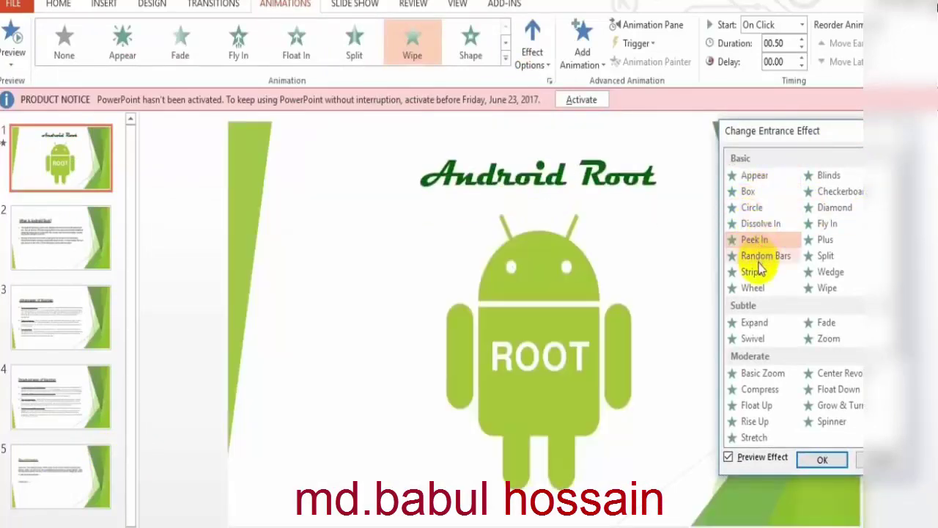
click(752, 288)
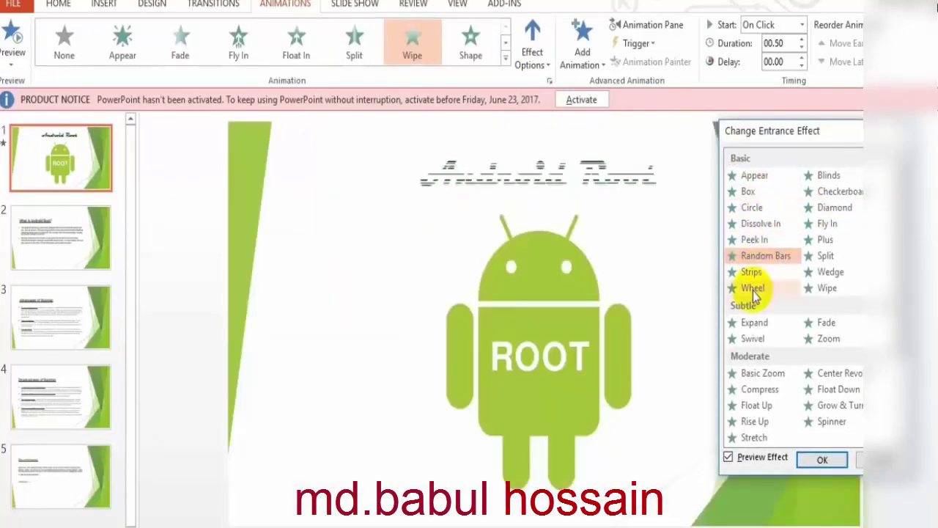
click(759, 374)
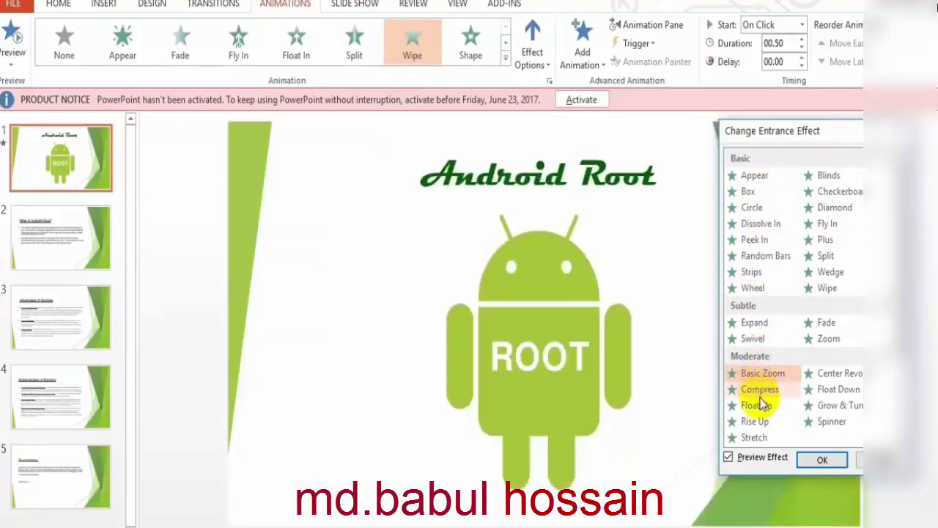
click(764, 407)
scroll(880, 408, down, 3)
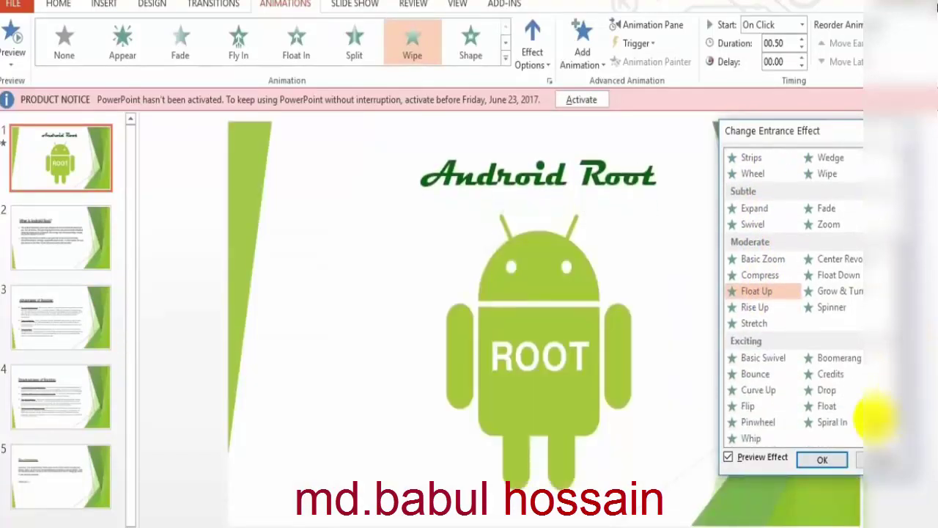
- Preview Float, Credits, Boomerang, Float Down, Curve Up, Pinwheel, Strips and Wipe, then apply Blinds
click(843, 408)
click(826, 378)
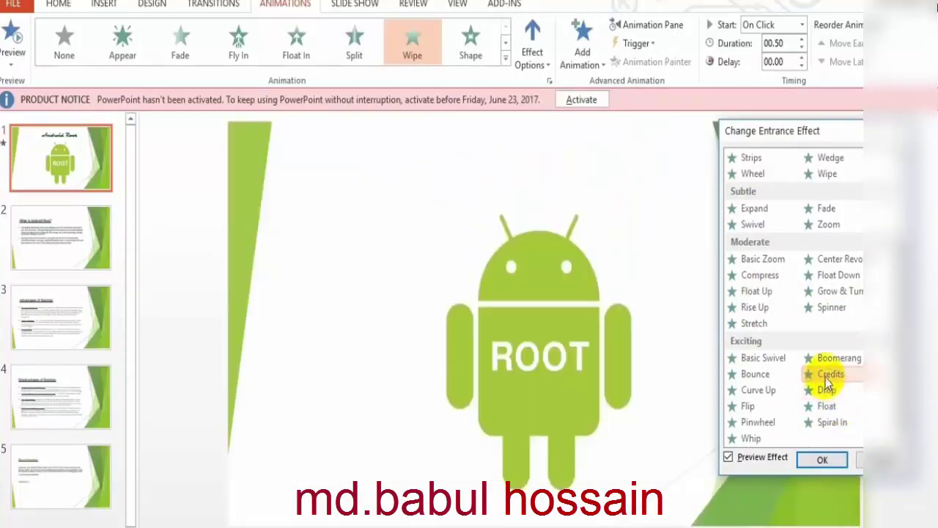
click(824, 359)
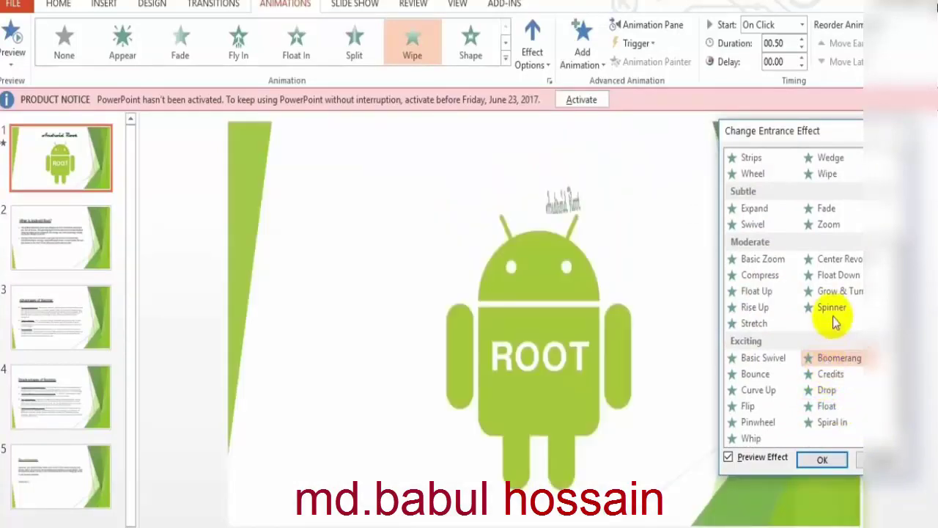
click(835, 280)
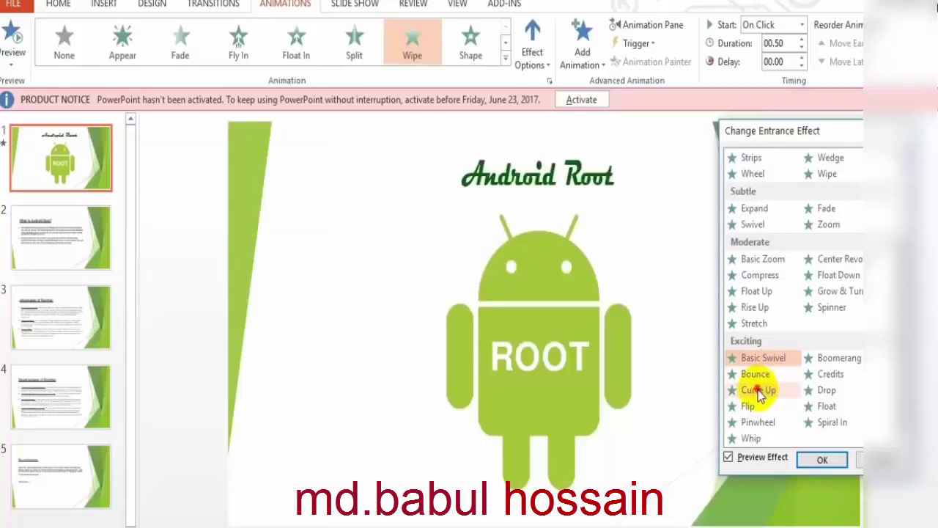
click(756, 390)
click(754, 423)
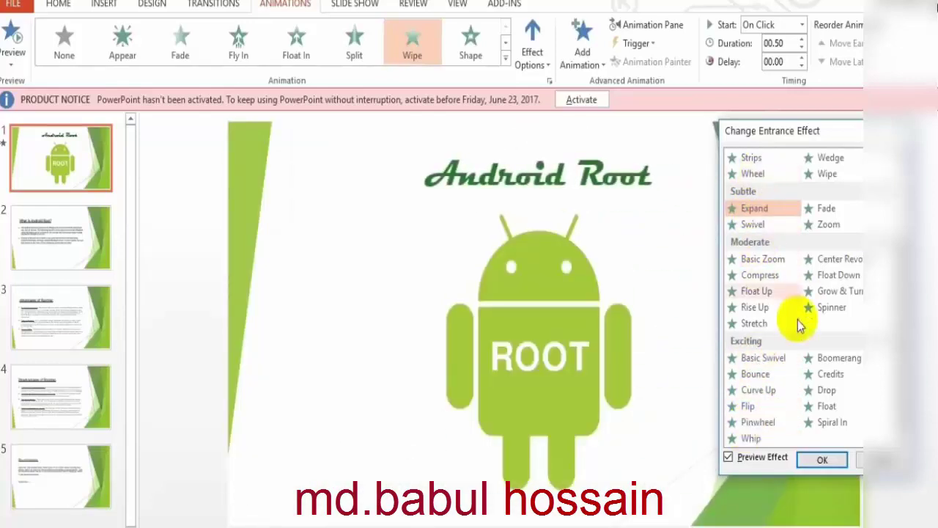
click(768, 157)
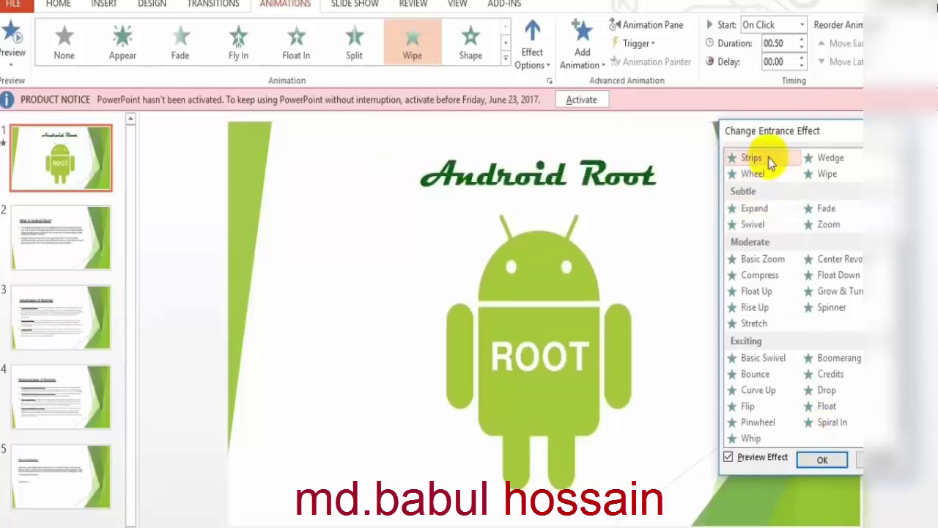
click(825, 174)
scroll(886, 272, up, 3)
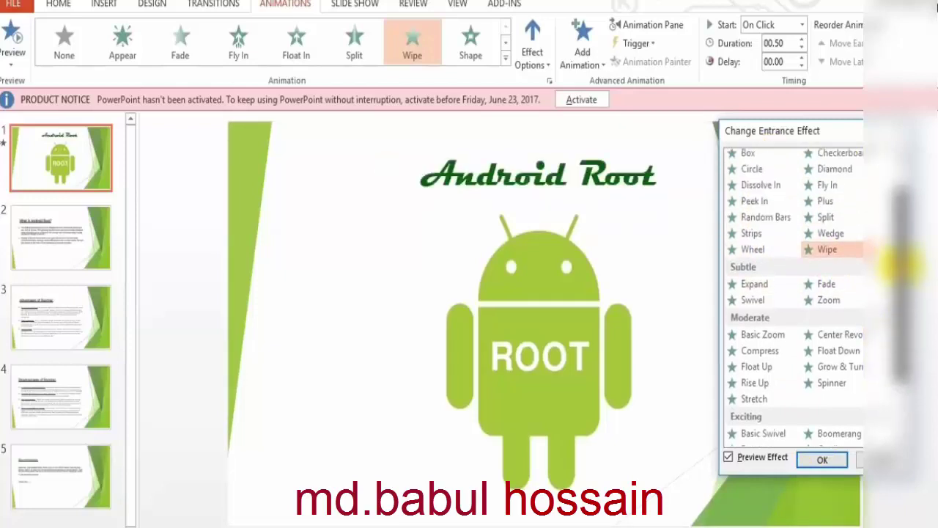
click(828, 162)
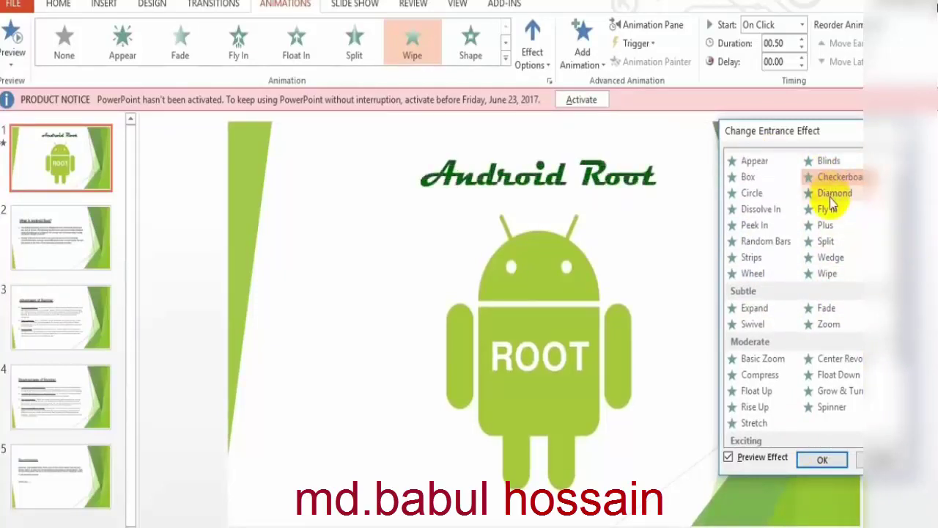
click(819, 463)
click(603, 321)
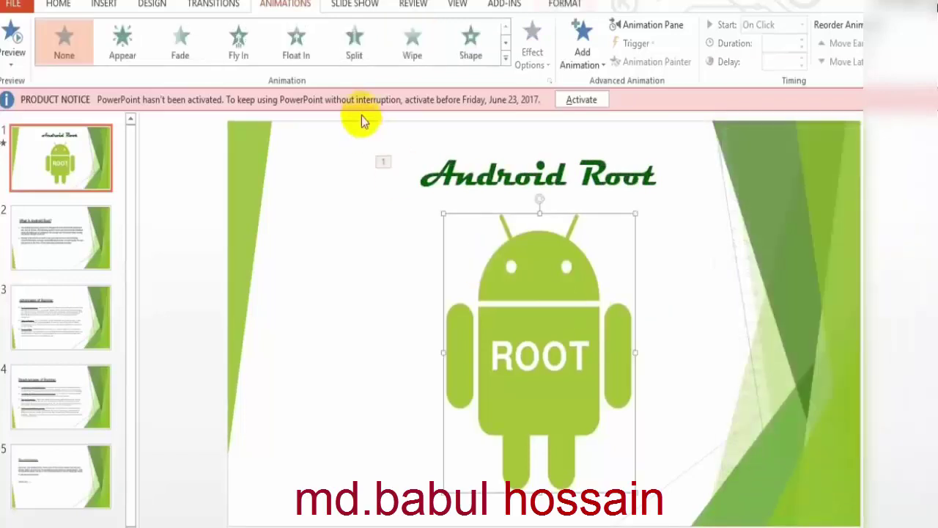
- Give the Android robot picture the Wedge entrance effect, then go to slide 2
click(505, 57)
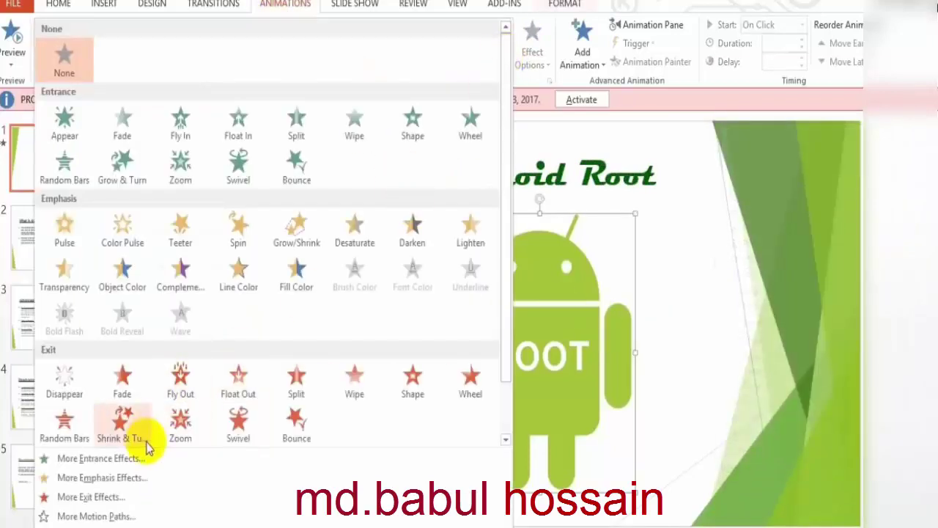
click(95, 455)
drag(443, 102, 882, 169)
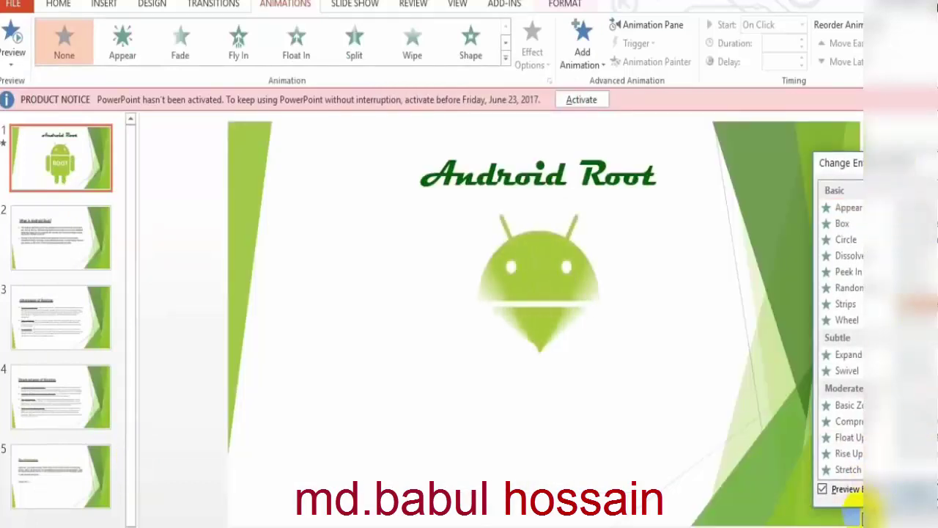
key(Return)
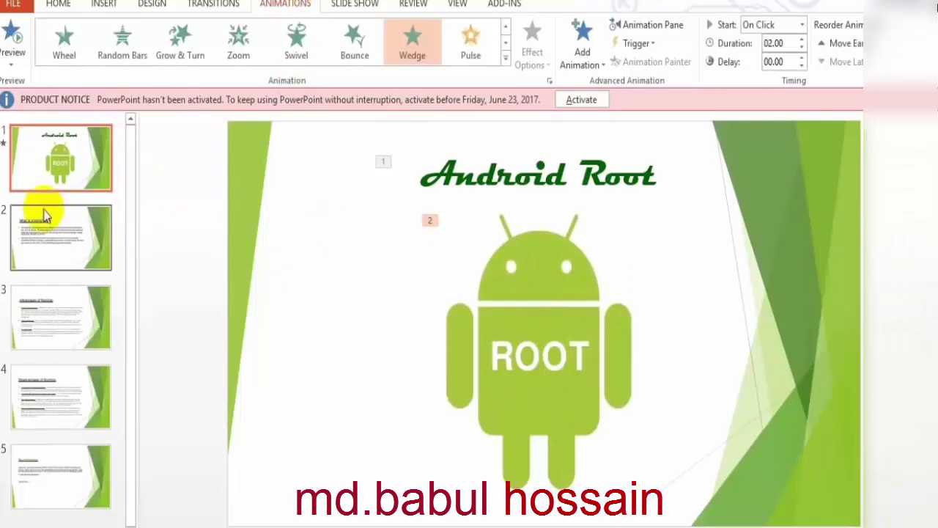
click(45, 233)
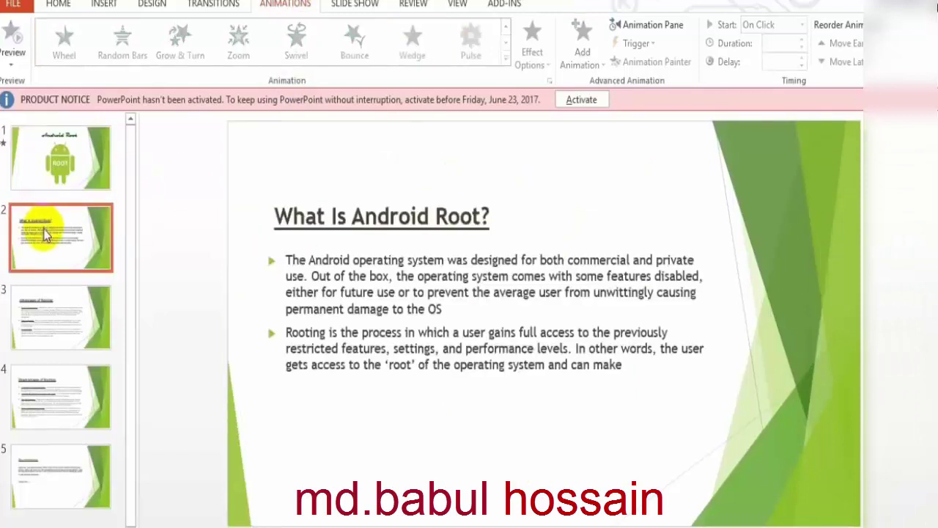
- After trying Wheel, Compress, Float Up, Stretch, Float and Fade, give the slide 2 title Checkerboard
click(322, 215)
triple_click(325, 216)
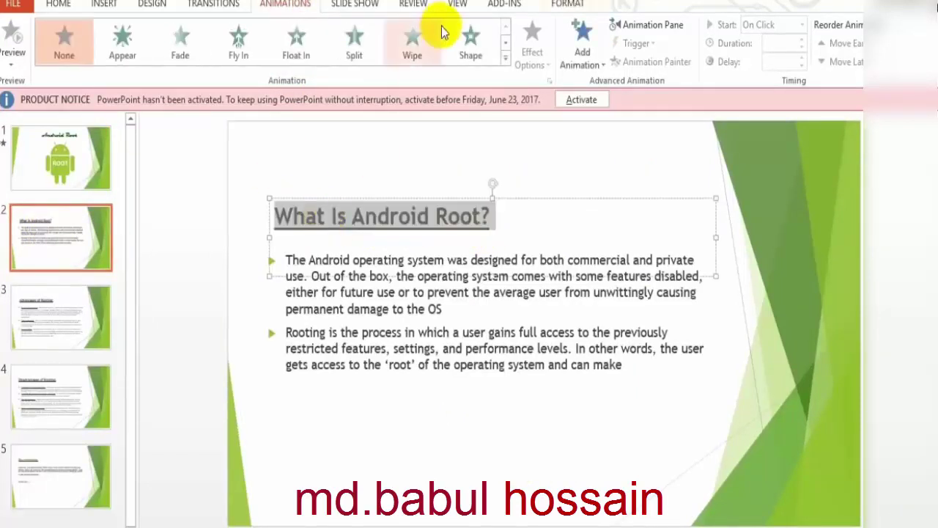
click(505, 57)
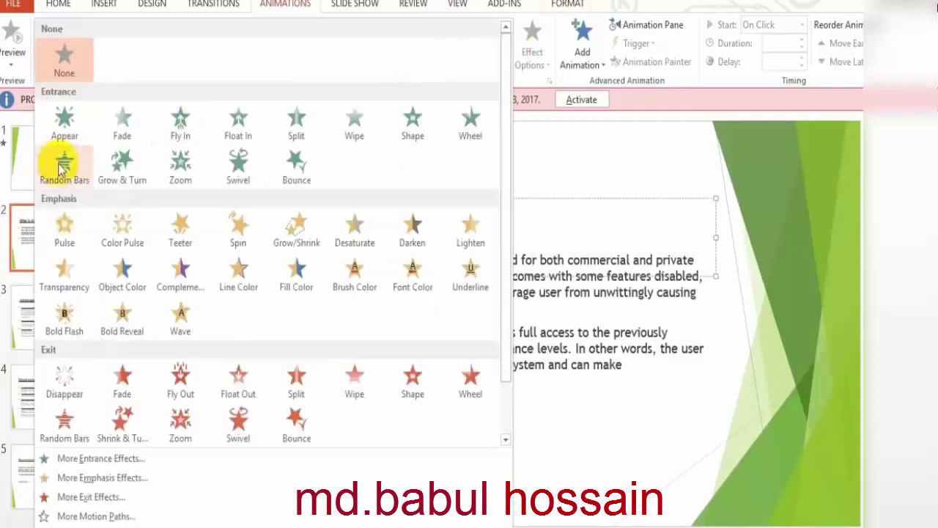
click(102, 459)
drag(448, 101, 741, 119)
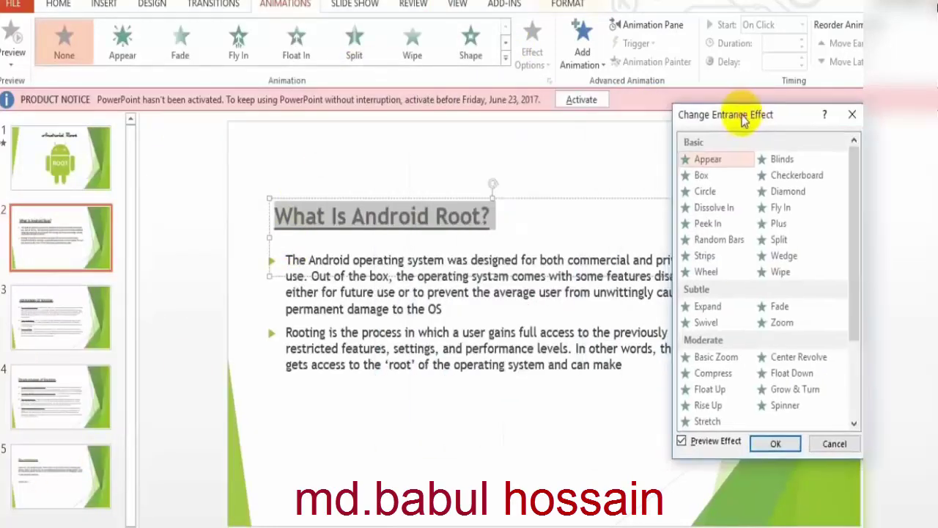
click(742, 273)
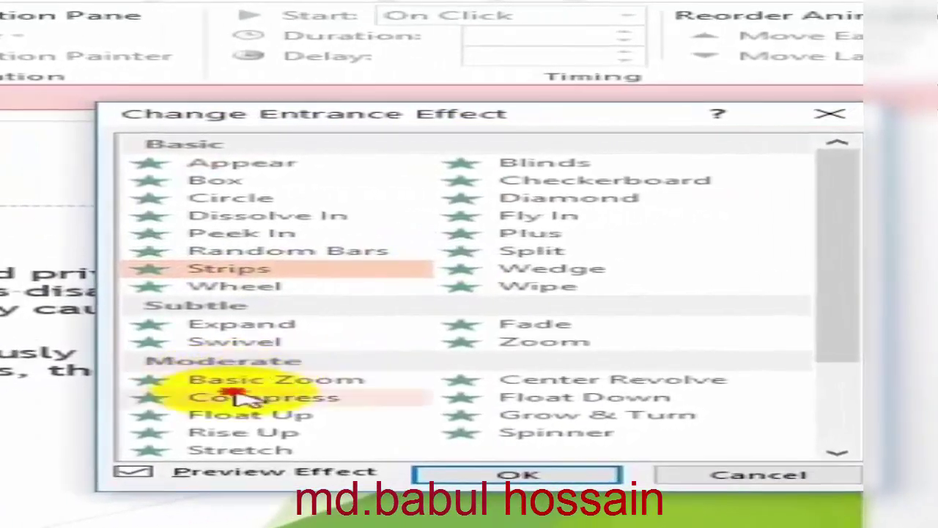
click(242, 397)
click(220, 416)
click(227, 449)
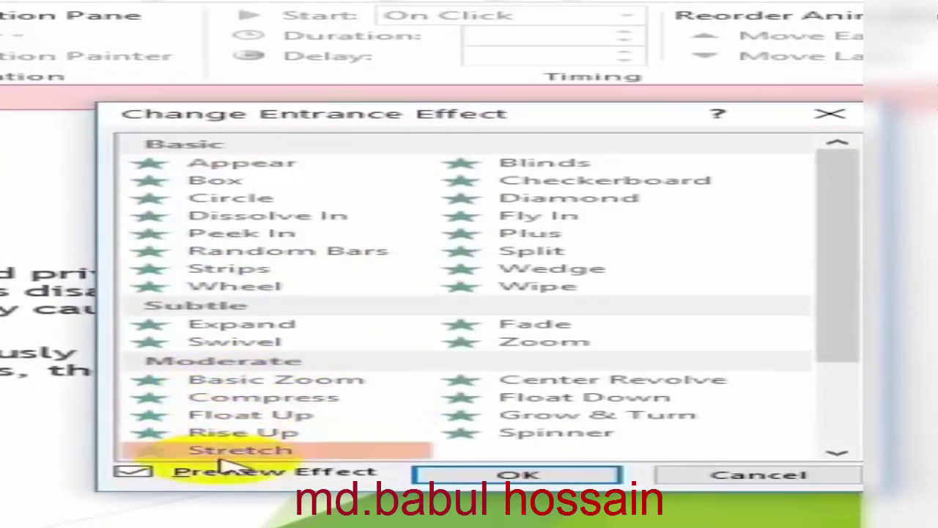
scroll(799, 307, down, 3)
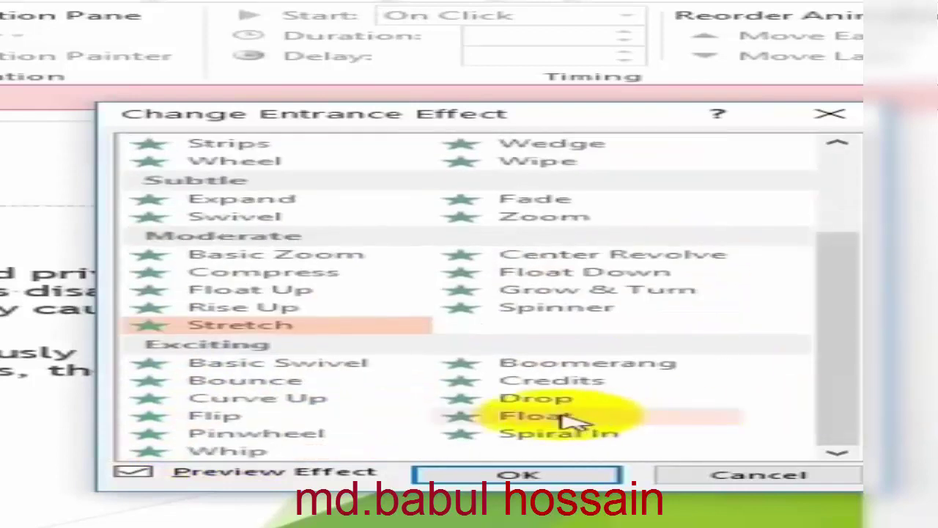
click(572, 416)
click(465, 199)
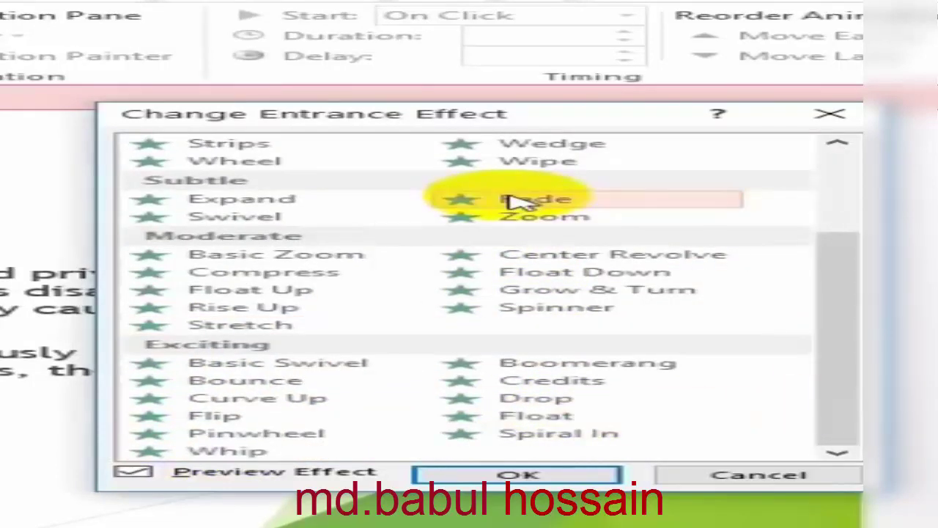
scroll(843, 263, up, 3)
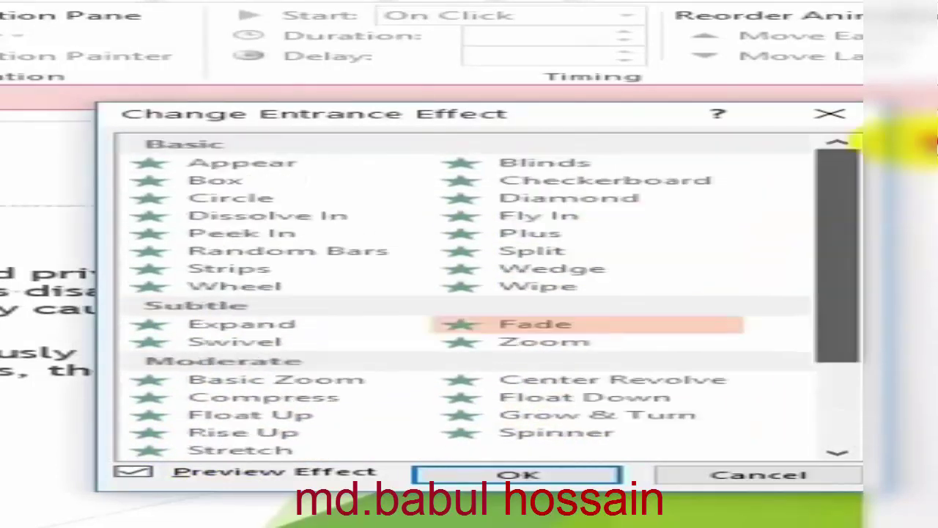
click(575, 183)
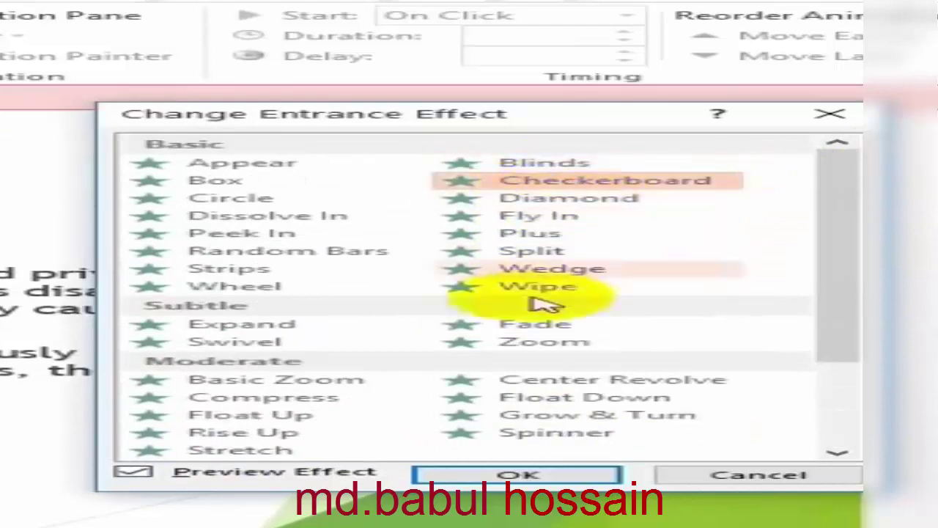
click(517, 474)
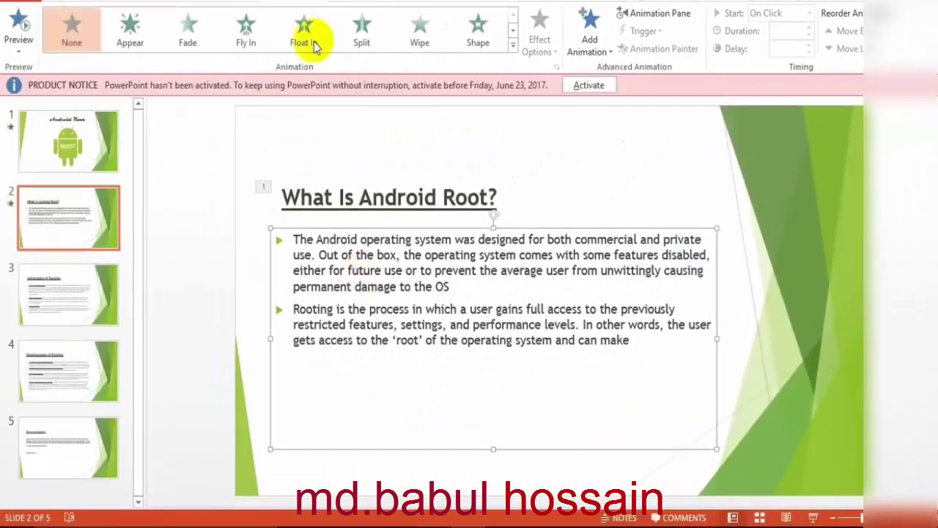
- After trying Wipe, Center Revolve, Wheel, Swivel and Expand, give the bullet text Basic Zoom
click(513, 45)
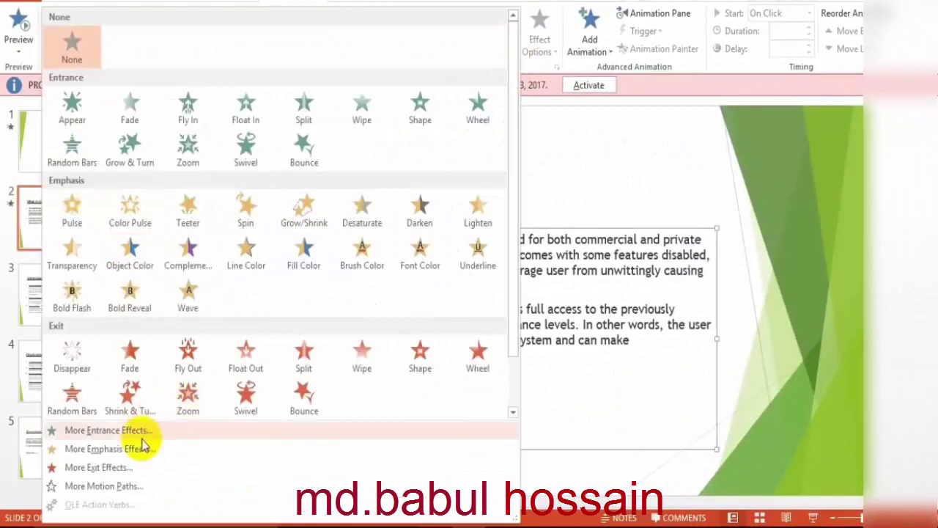
click(143, 486)
drag(440, 77, 681, 83)
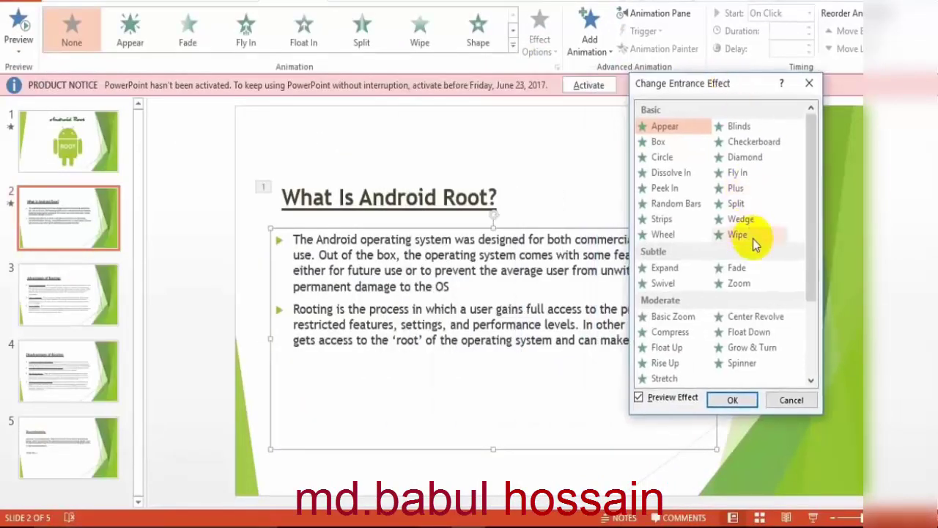
click(752, 241)
click(721, 316)
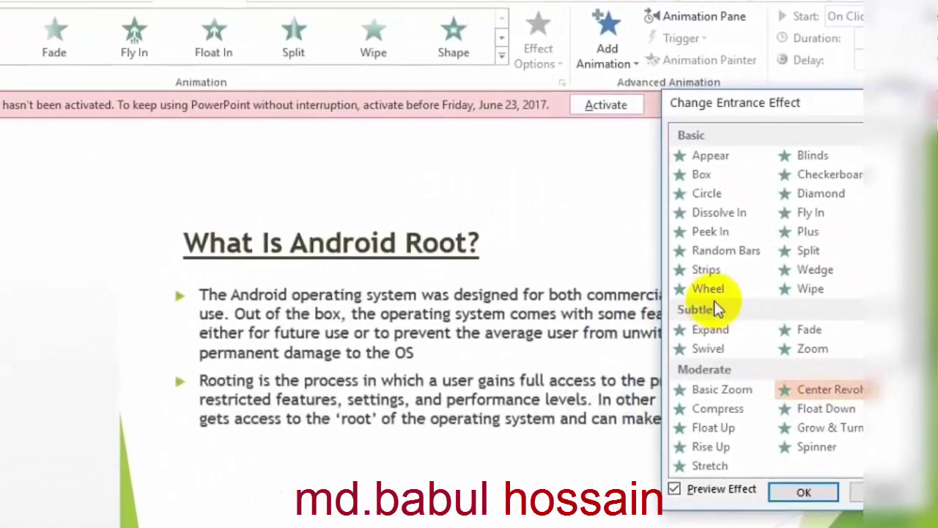
click(714, 287)
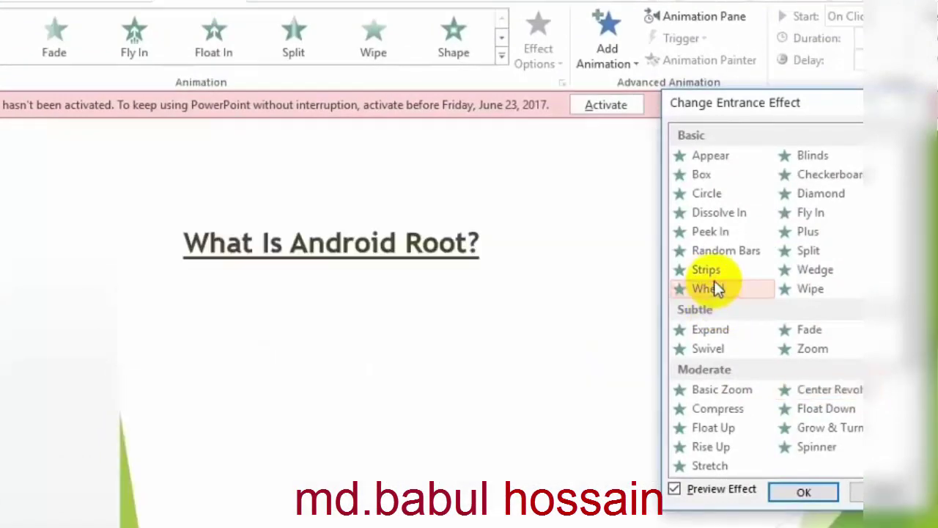
click(721, 347)
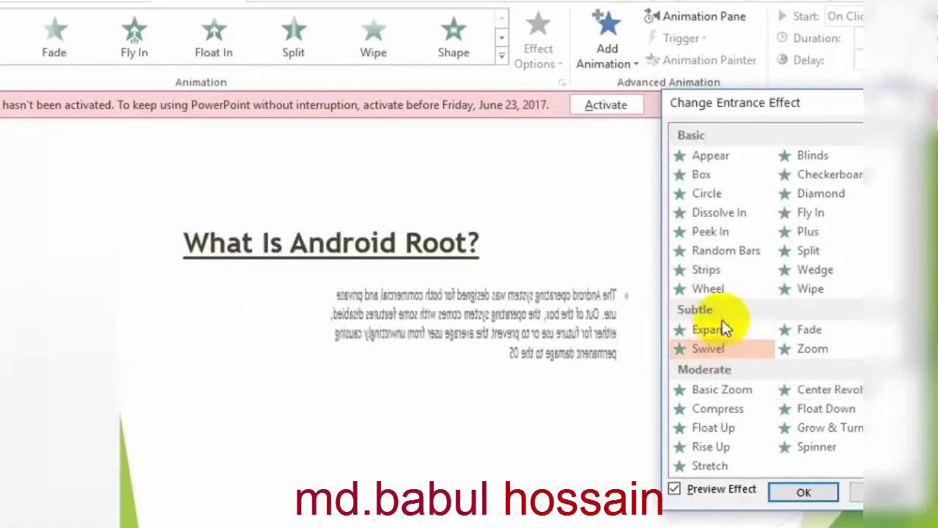
click(723, 329)
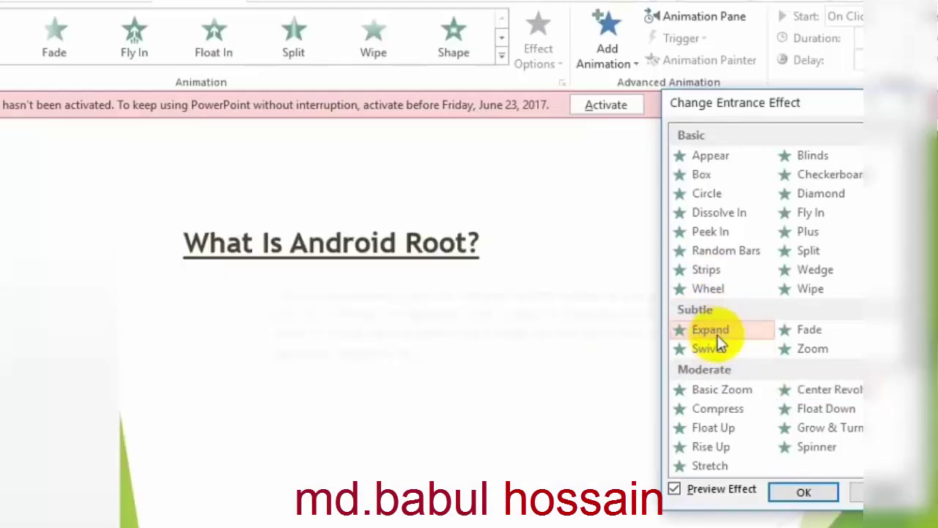
click(709, 388)
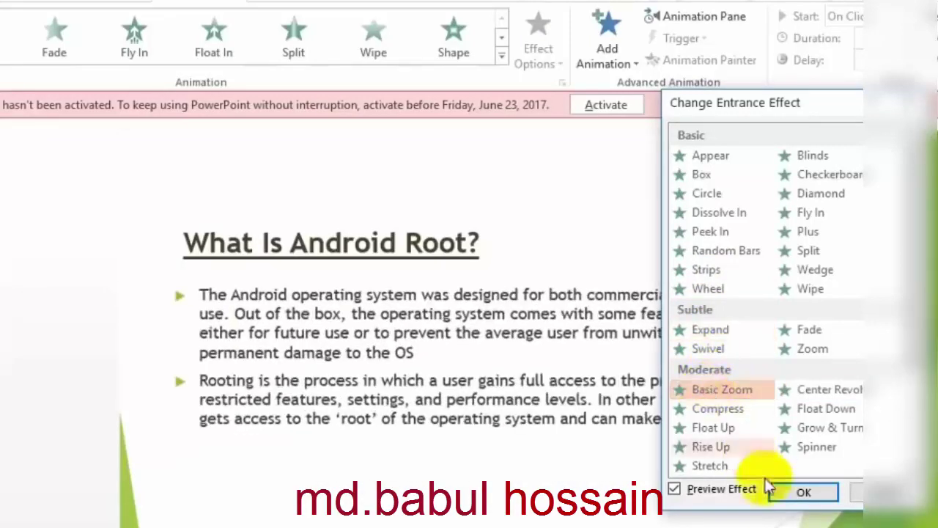
click(795, 492)
- Give the Advantages of Rooting title a Strips entrance effect
scroll(515, 262, down, 2)
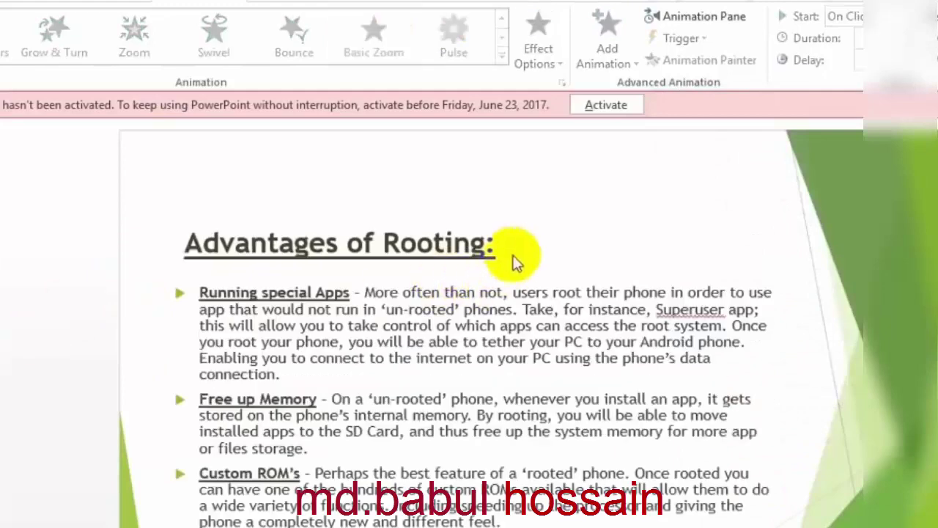
click(399, 242)
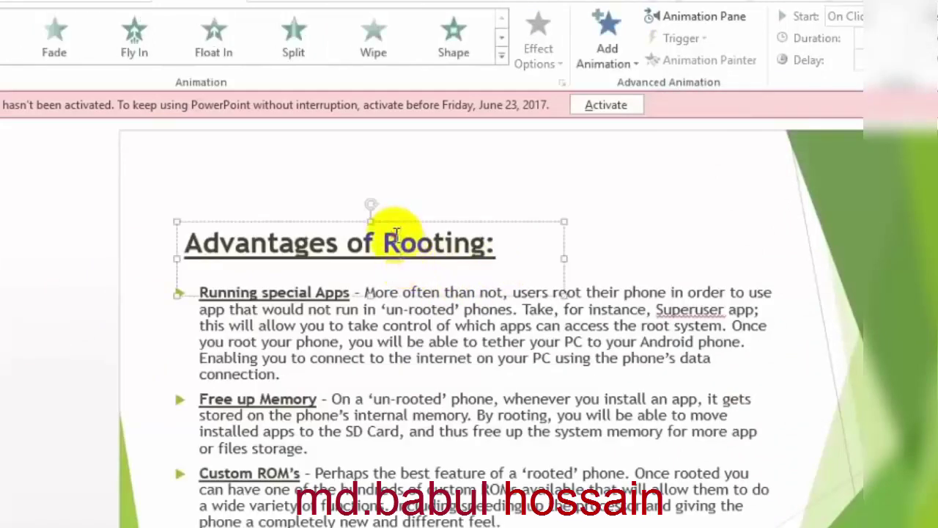
triple_click(403, 237)
click(501, 55)
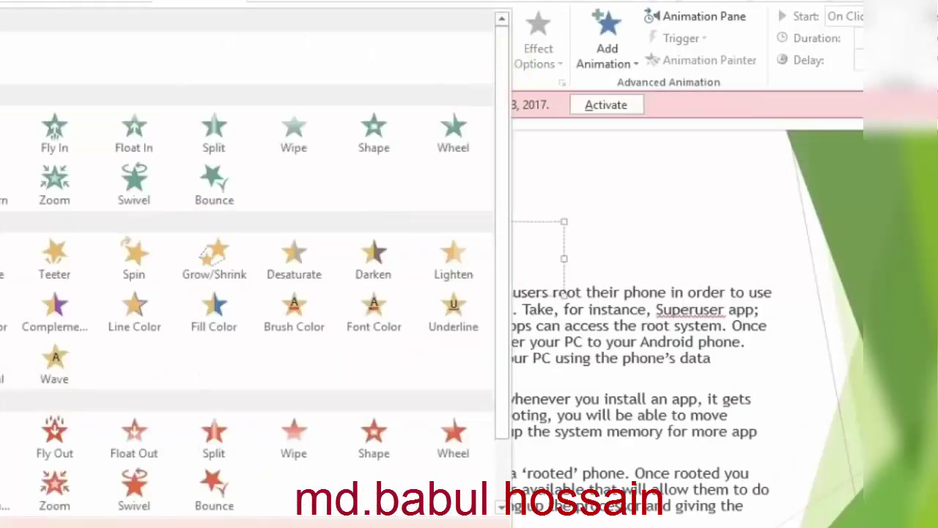
click(88, 473)
click(378, 408)
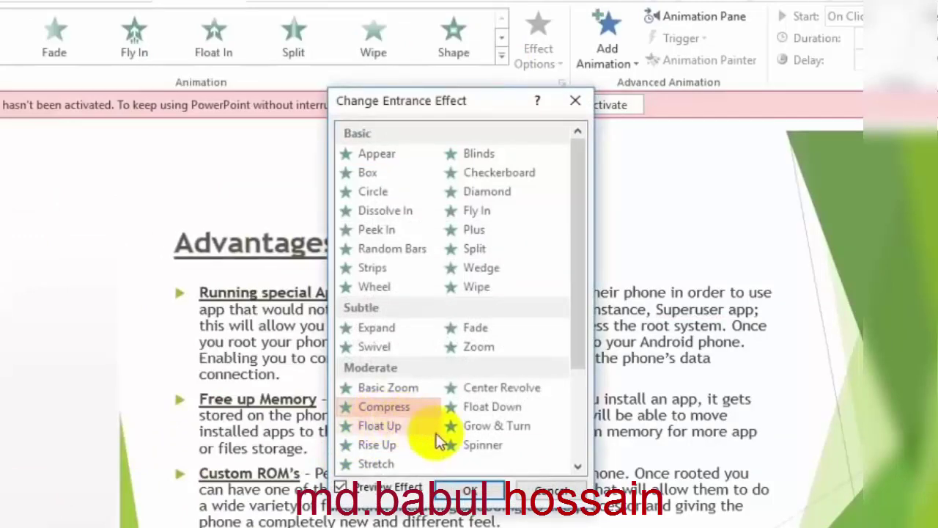
click(381, 268)
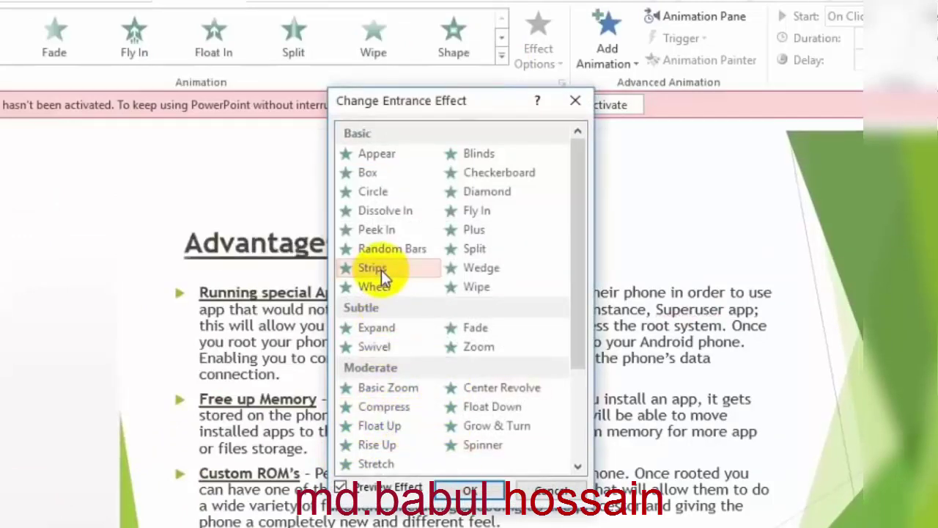
drag(450, 100, 934, 177)
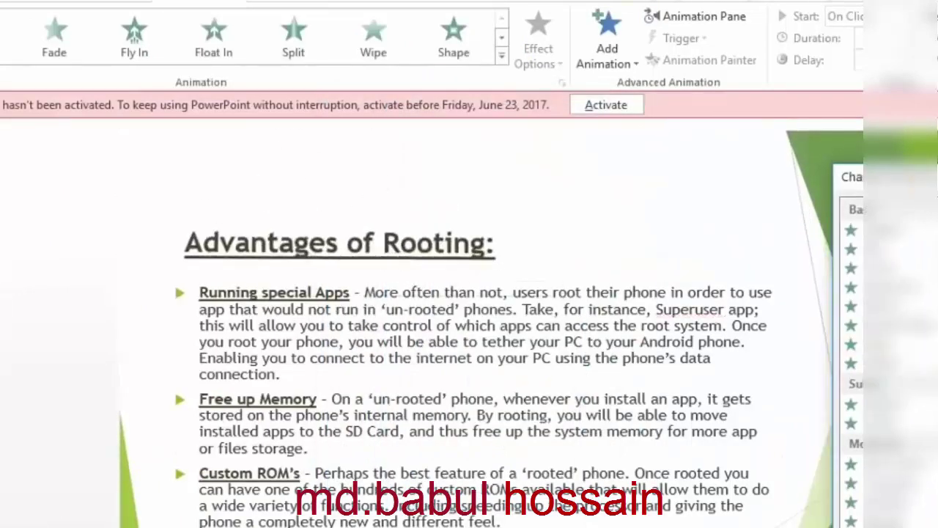
key(Return)
- Give the Advantages bullet text a Peek In entrance, then go to slide 4
click(251, 448)
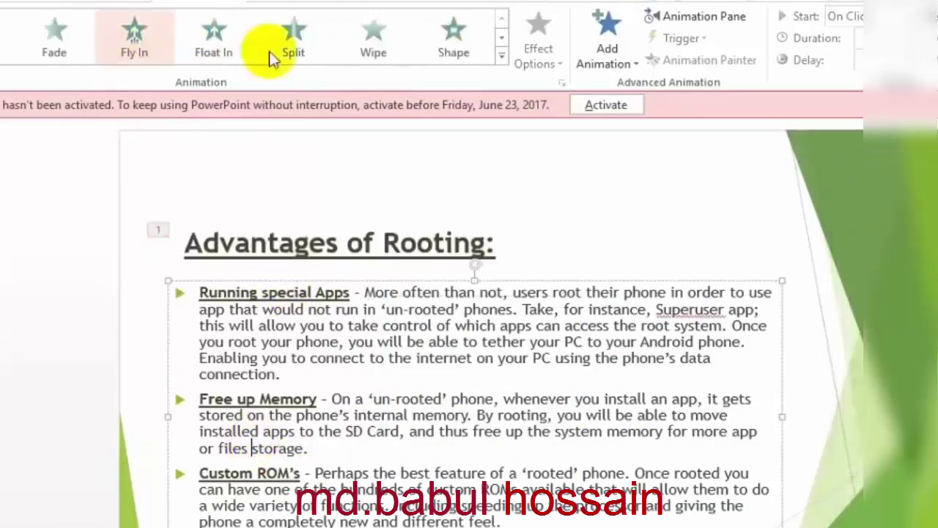
click(502, 56)
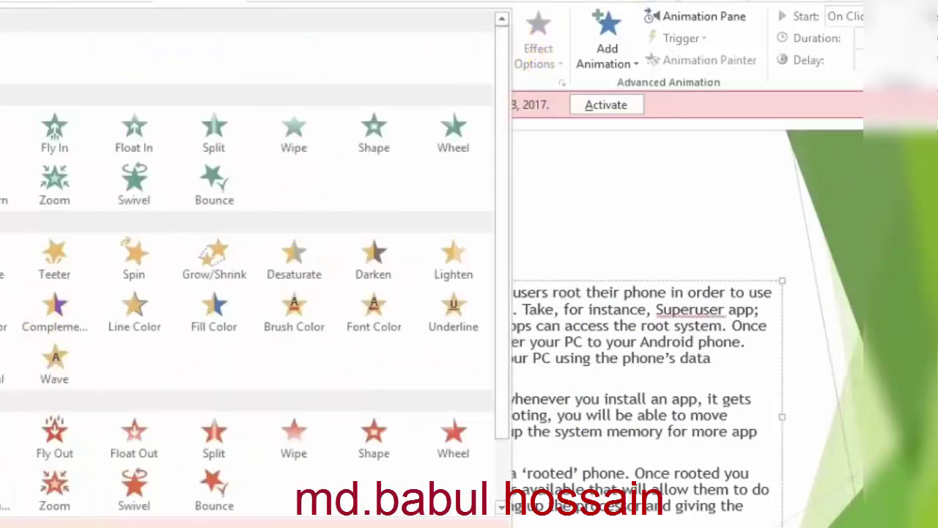
click(59, 522)
drag(410, 98, 746, 131)
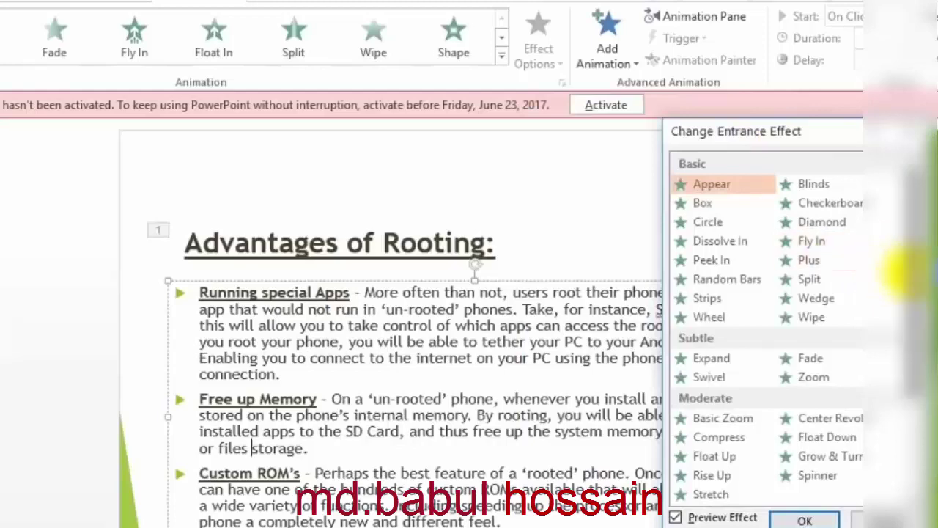
scroll(909, 271, down, 3)
click(811, 438)
click(823, 189)
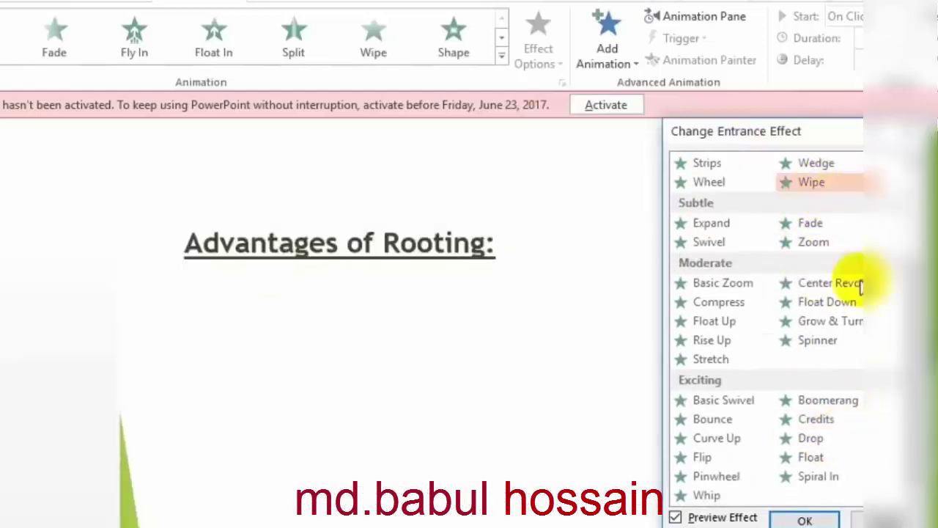
scroll(849, 278, up, 3)
click(721, 256)
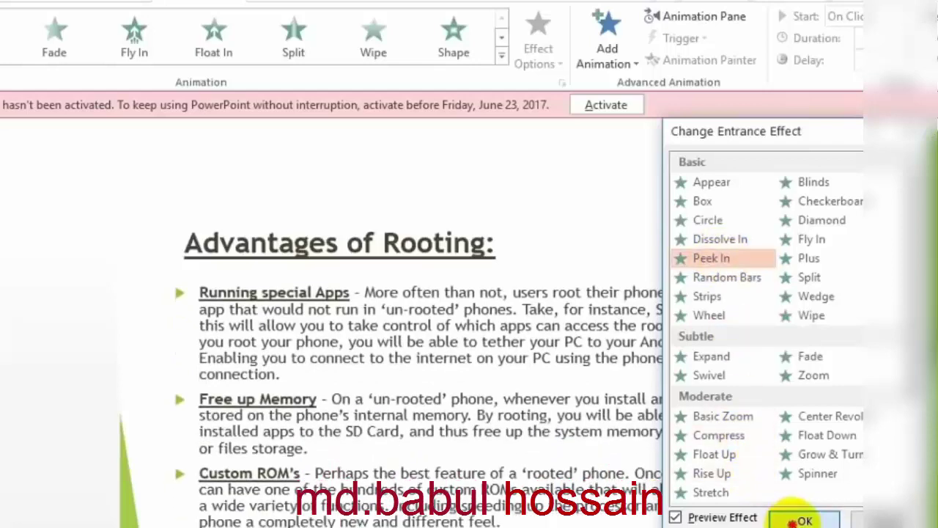
click(802, 519)
key(Page_Down)
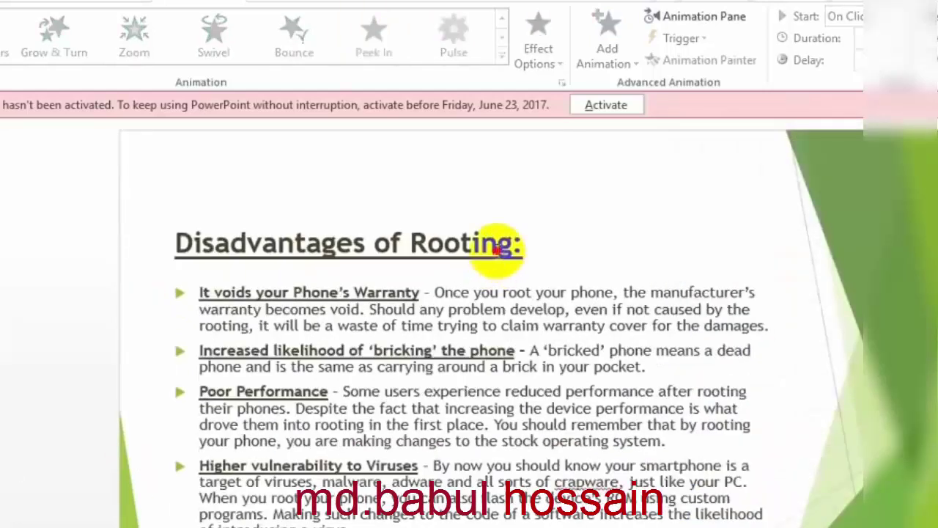
- Give the Disadvantages of Rooting title a Box entrance effect after previewing several others
click(497, 249)
triple_click(433, 233)
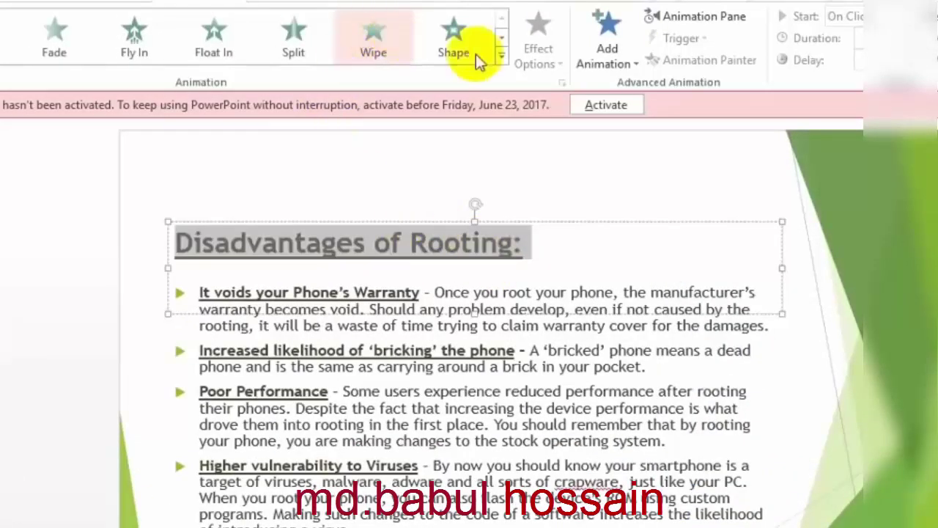
click(501, 55)
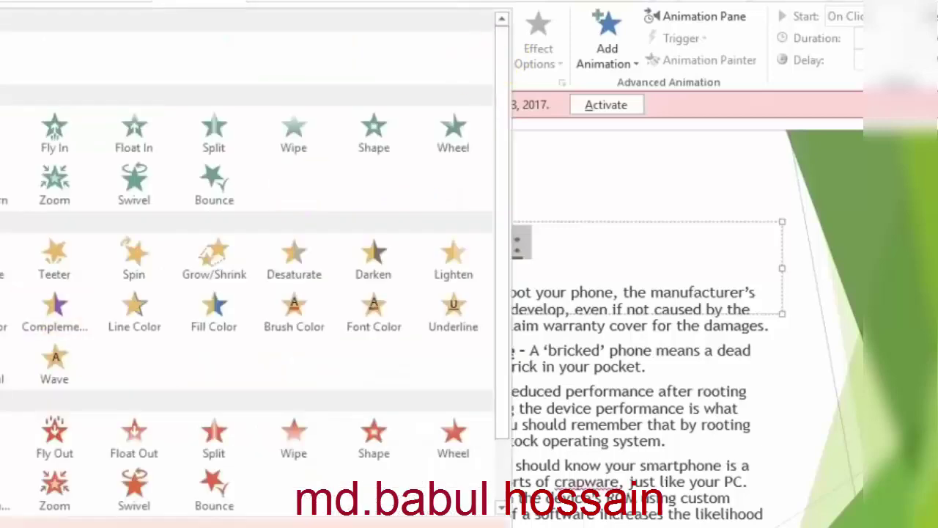
click(487, 430)
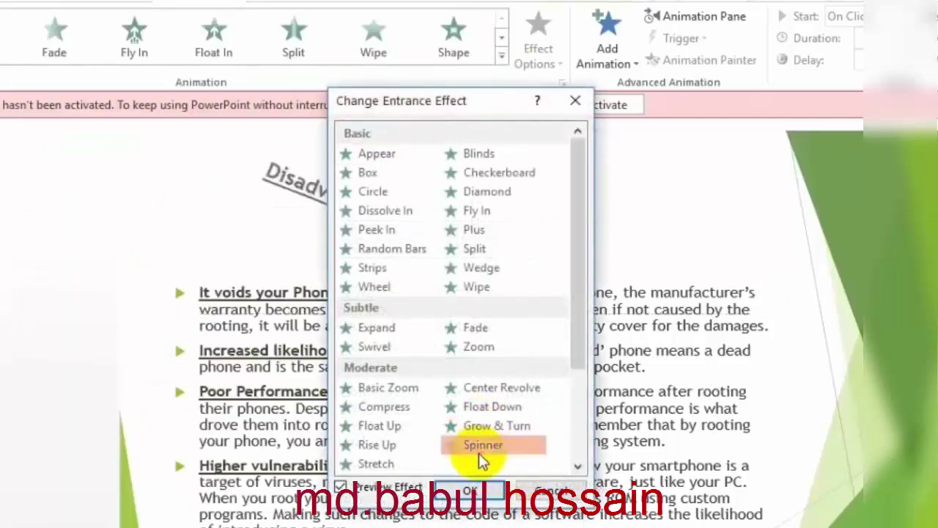
click(480, 269)
click(376, 268)
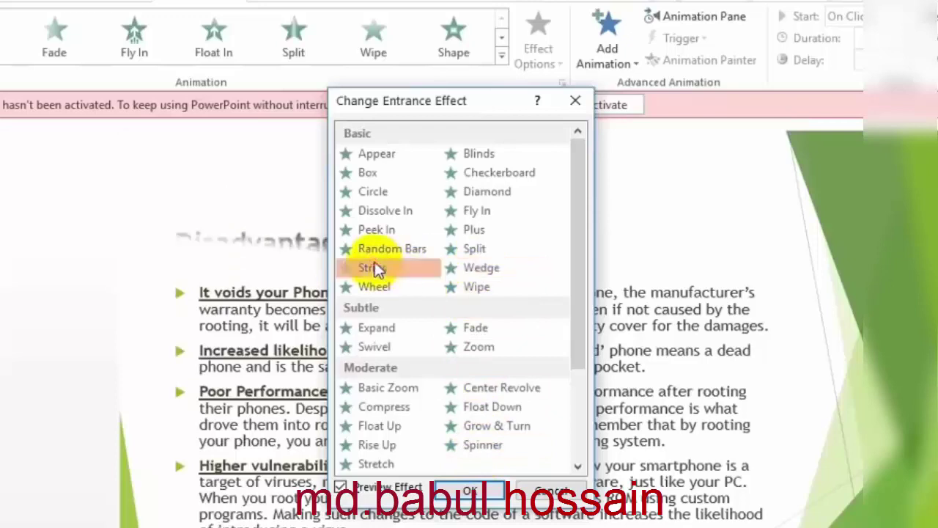
click(370, 389)
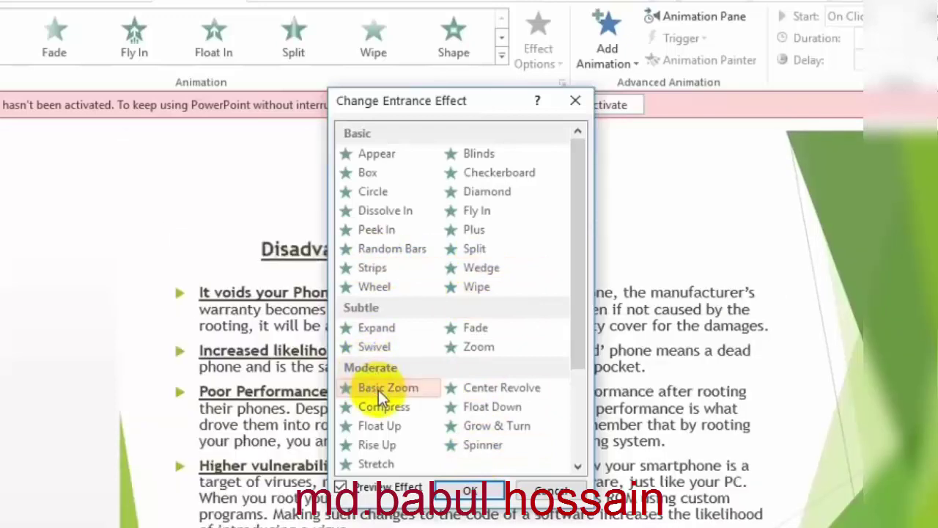
click(356, 428)
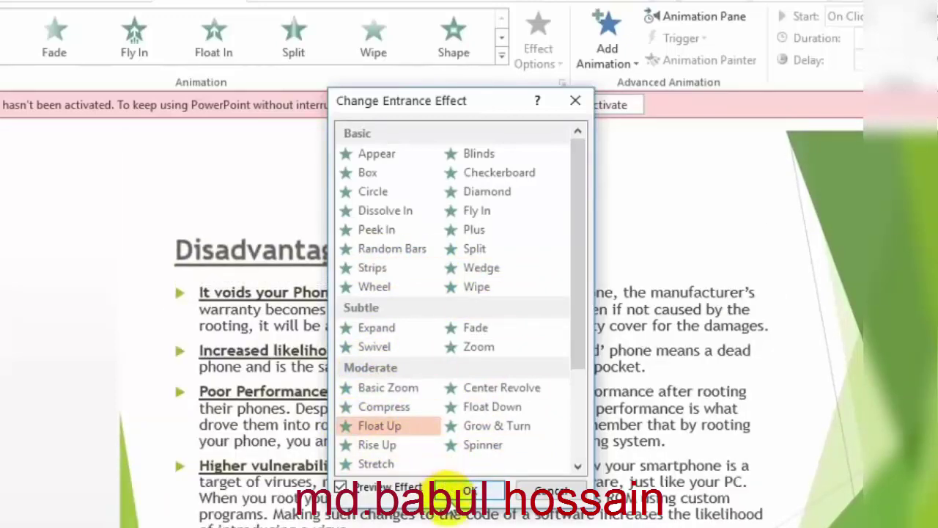
click(392, 173)
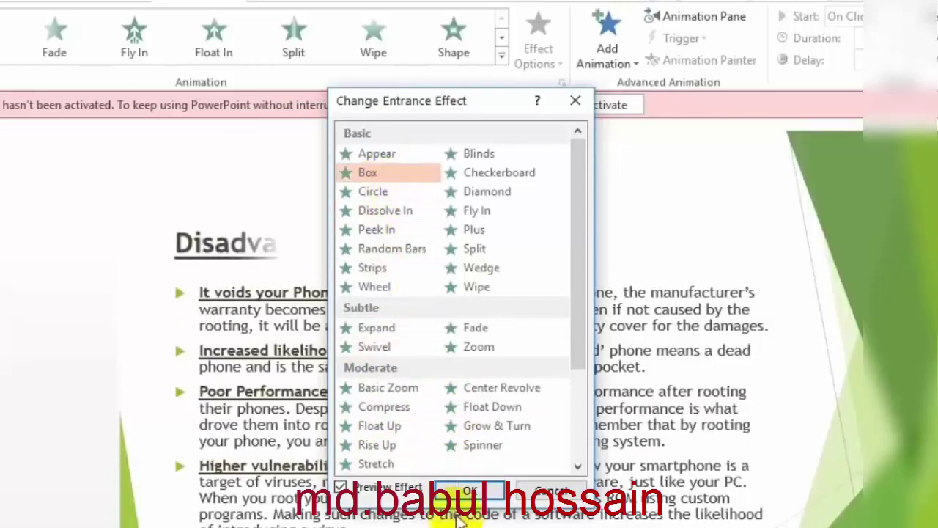
click(470, 489)
- Browse entrance effects such as Fade for the Disadvantages bullet text
click(334, 288)
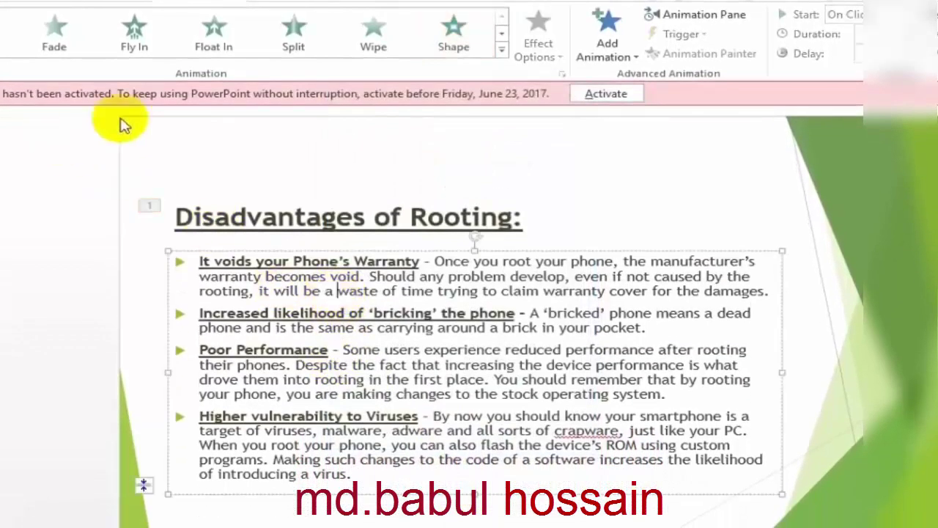
click(503, 44)
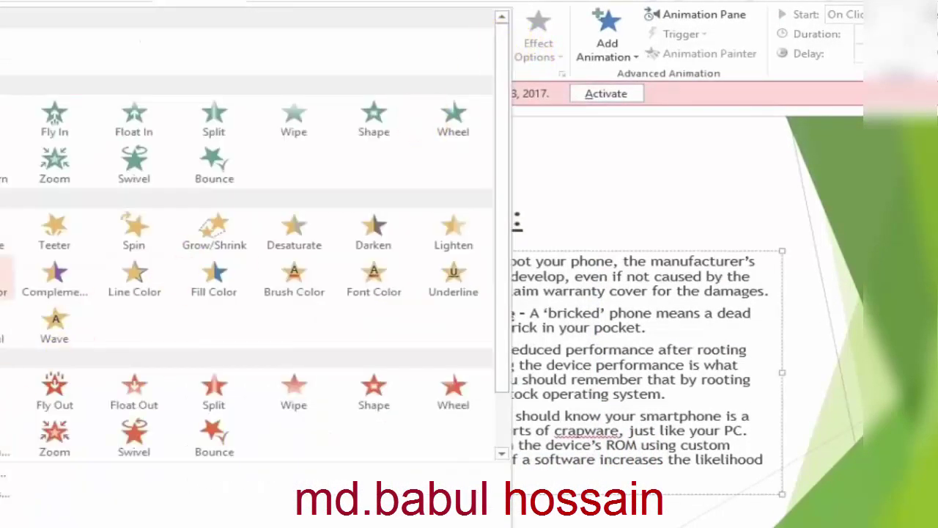
click(195, 485)
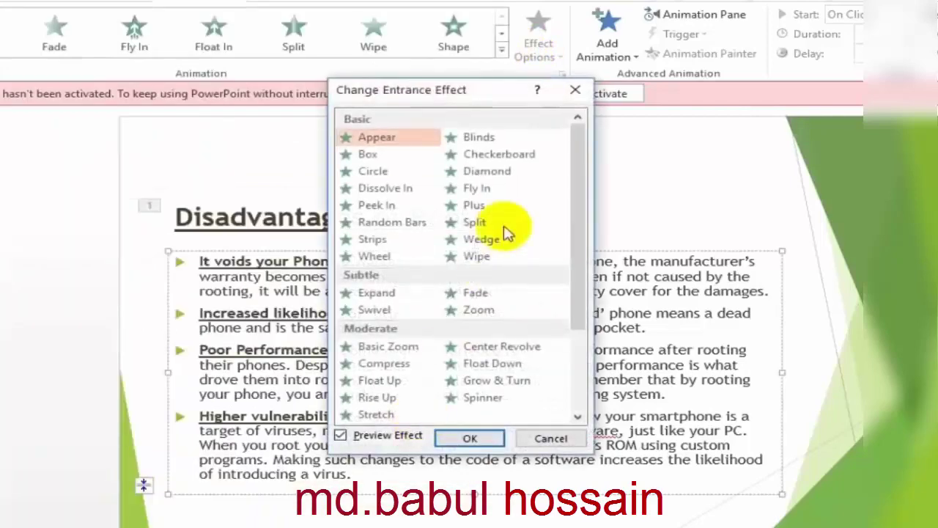
drag(422, 89, 720, 116)
click(797, 321)
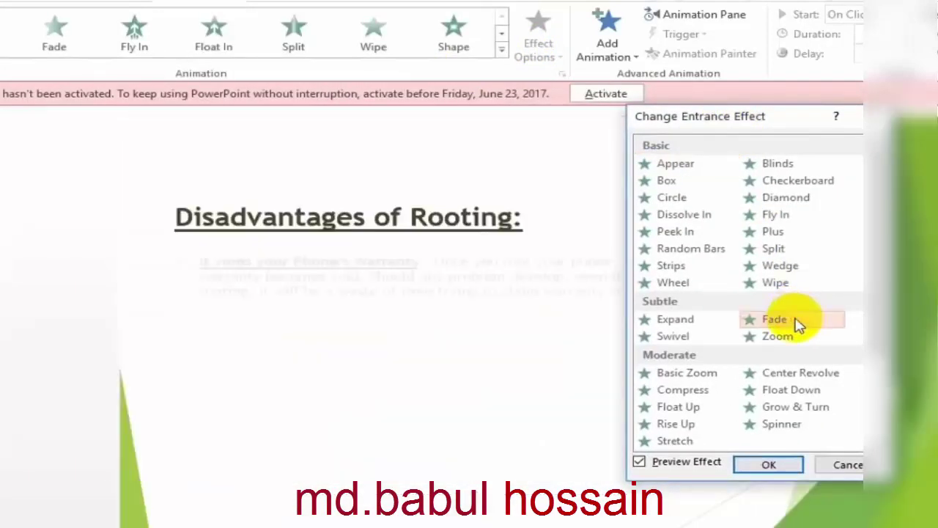
scroll(842, 308, down, 3)
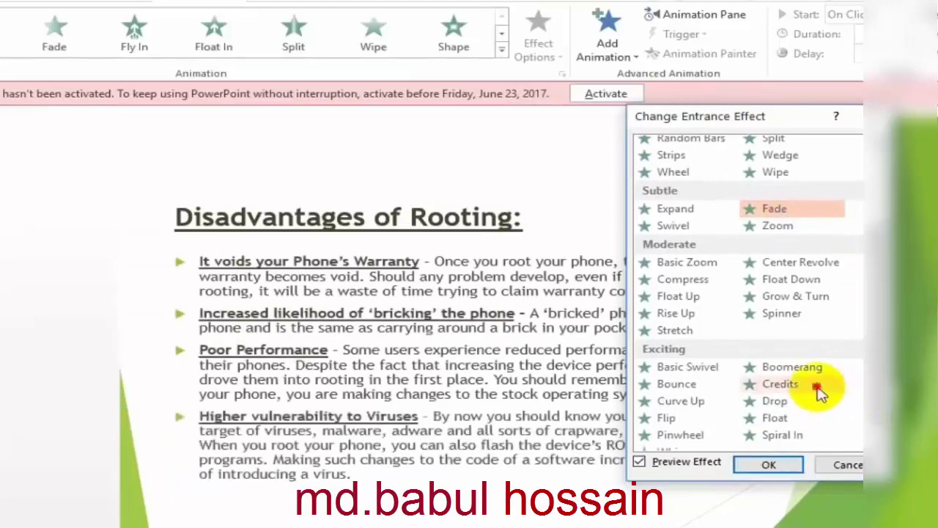
- Apply Float entrance to the Disadvantages bullets, then select the Discrimination slide's text
click(780, 421)
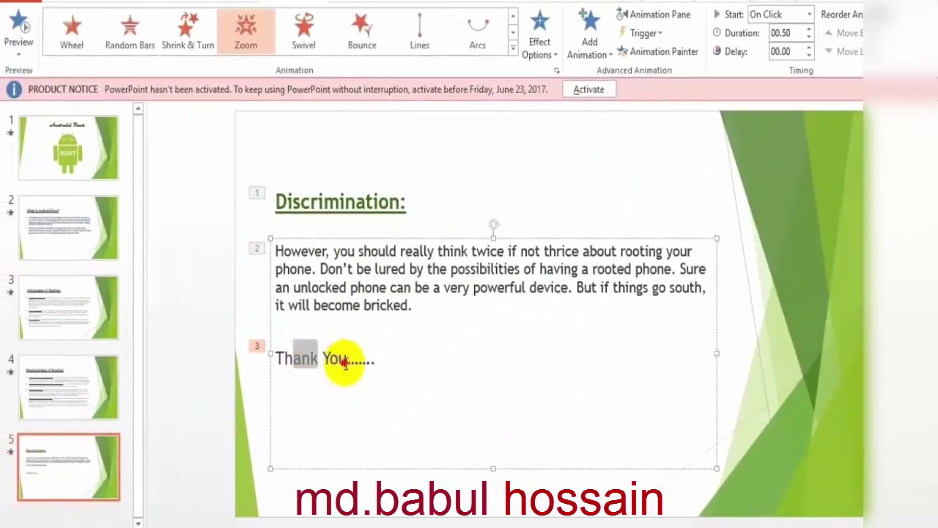
drag(344, 363, 425, 379)
click(430, 379)
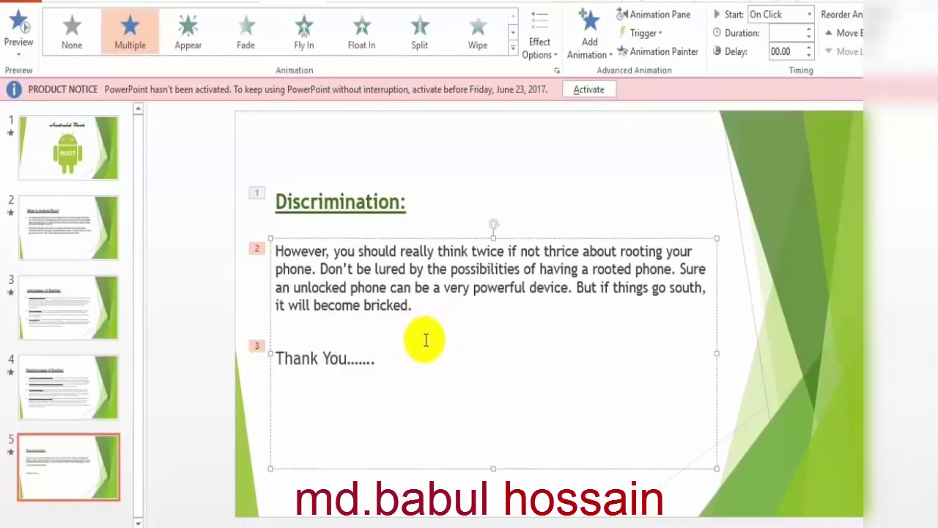
drag(413, 308, 269, 246)
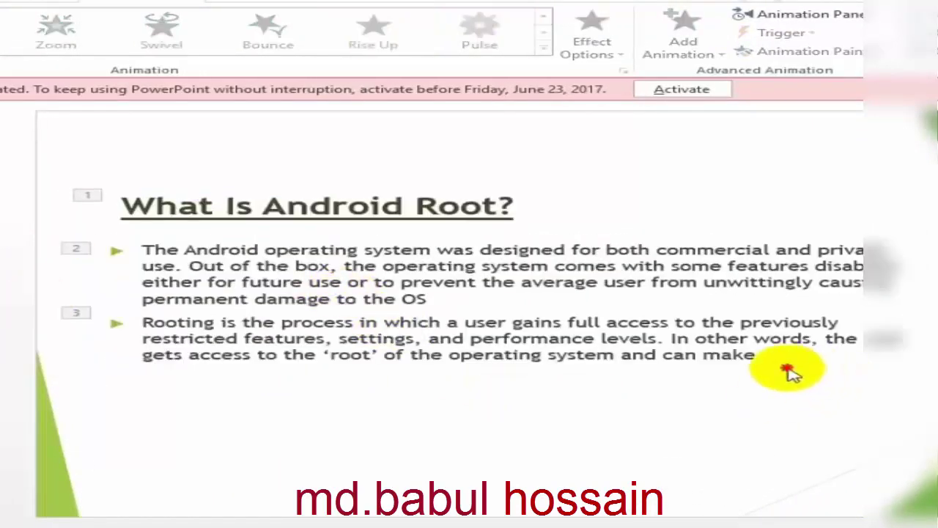
- Color the What Is Android Root? body text Green, Accent 1, Darker 25%
drag(803, 366, 120, 247)
click(292, 290)
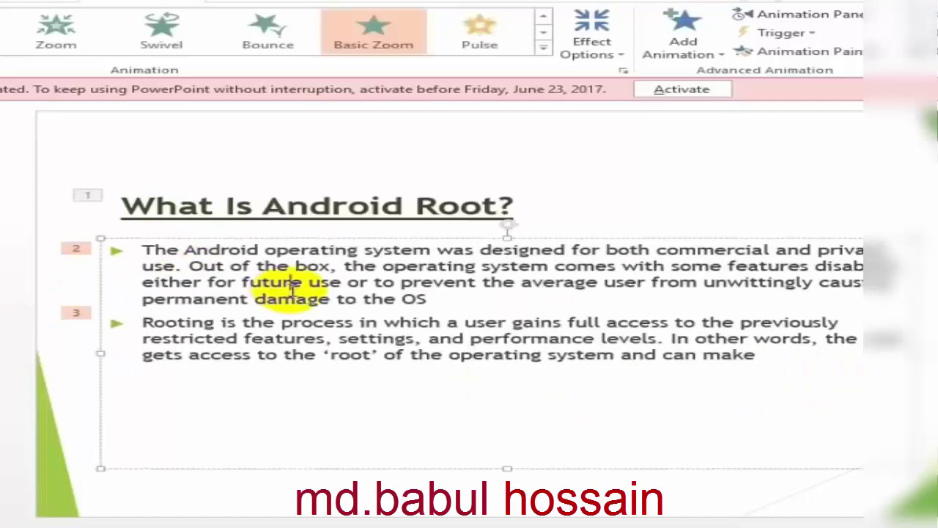
key(ctrl+a)
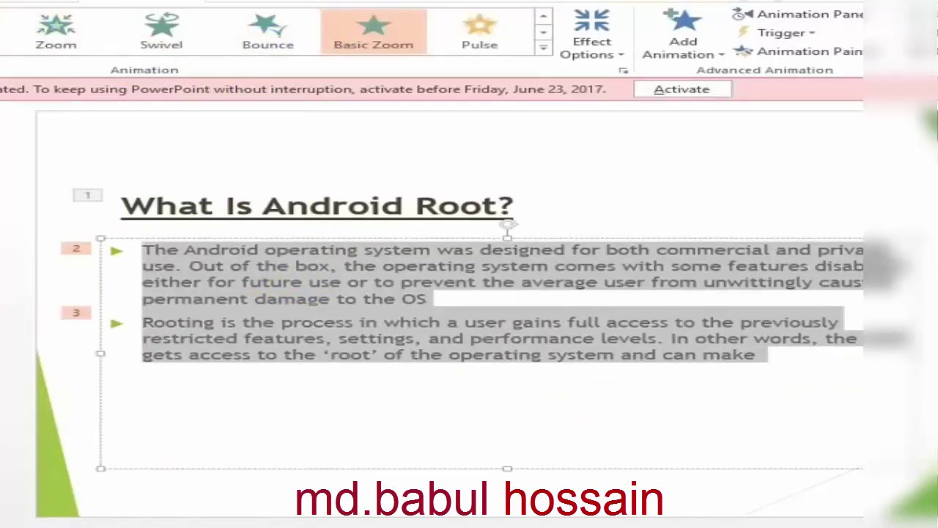
click(29, 4)
click(252, 46)
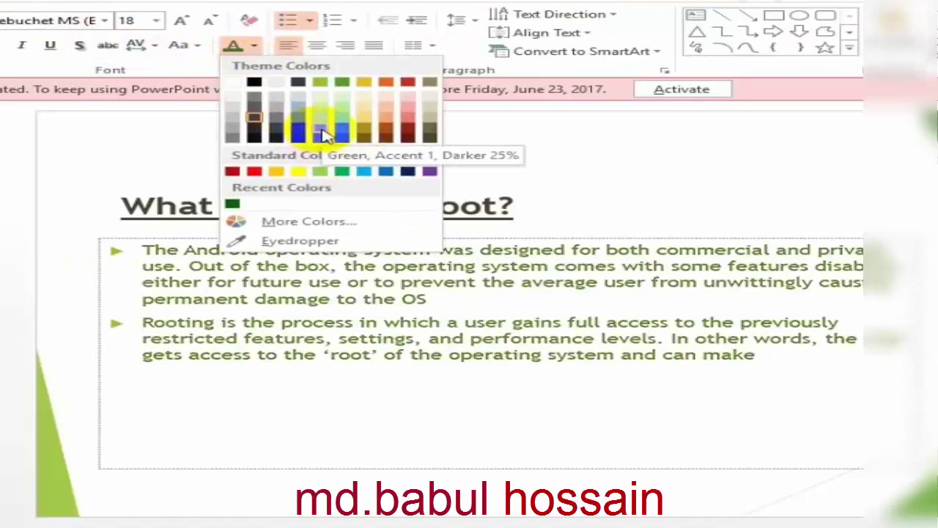
click(325, 134)
click(246, 414)
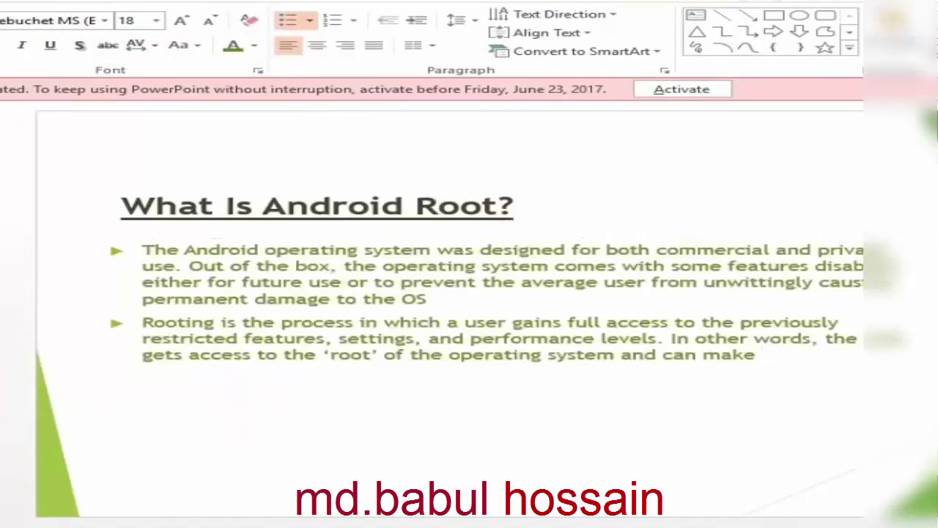
- Apply the same dark green to the Advantages and Disadvantages body text
scroll(461, 397, down, 1)
click(460, 398)
key(ctrl+a)
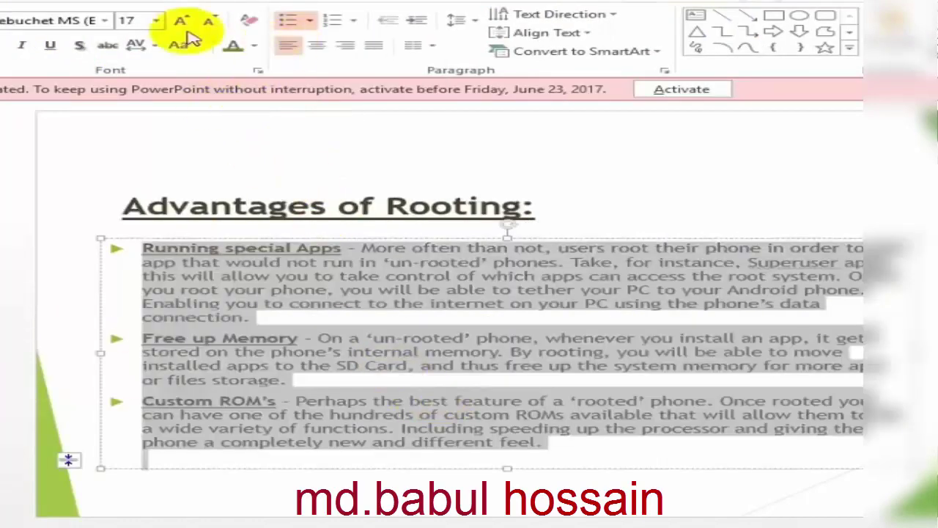
click(233, 49)
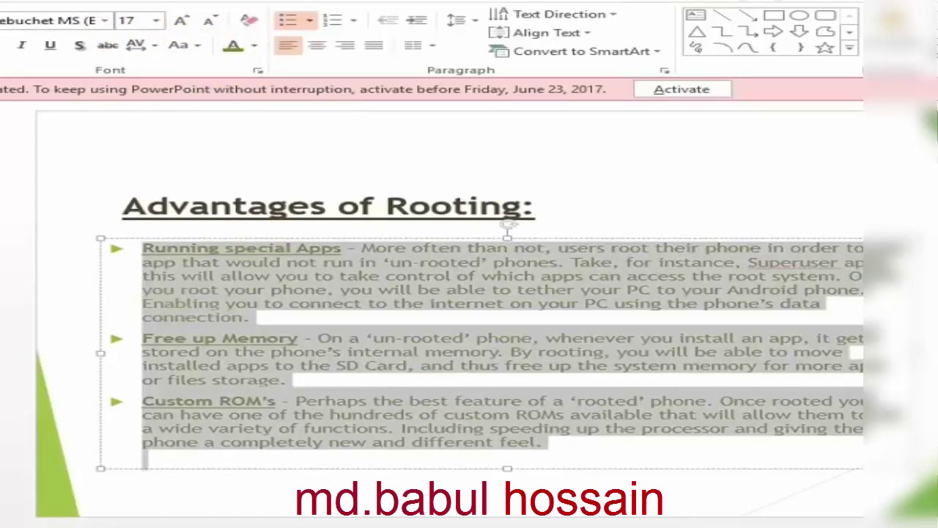
scroll(271, 418, down, 1)
click(272, 418)
key(ctrl+a)
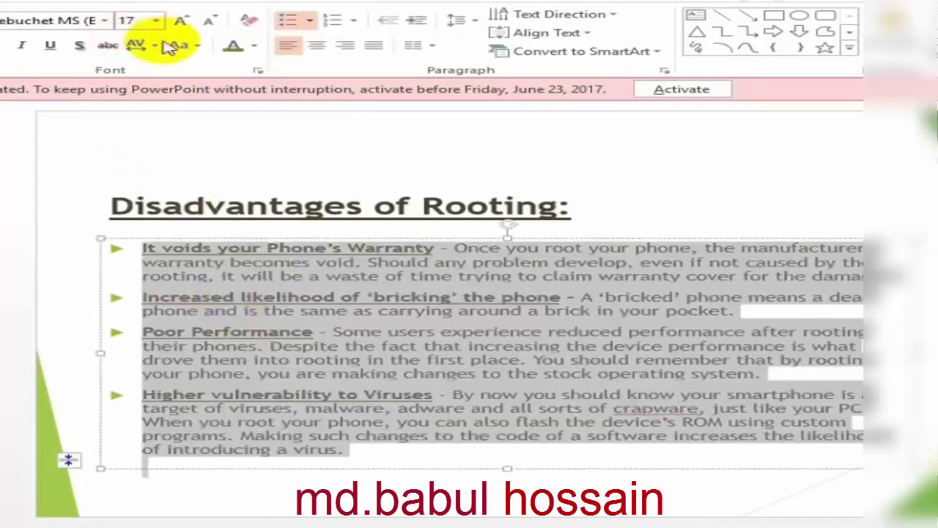
click(234, 45)
scroll(469, 315, down, 1)
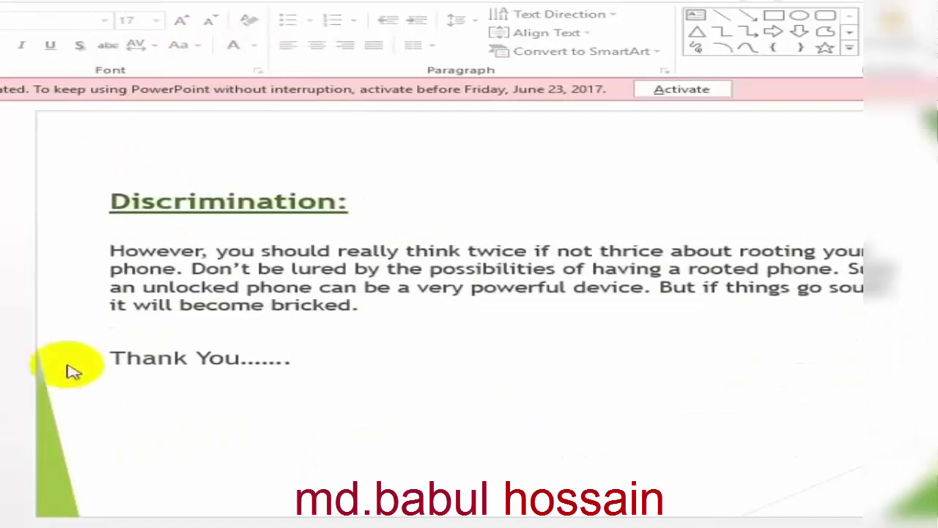
- Color all the Discrimination slide's body text dark green
click(231, 269)
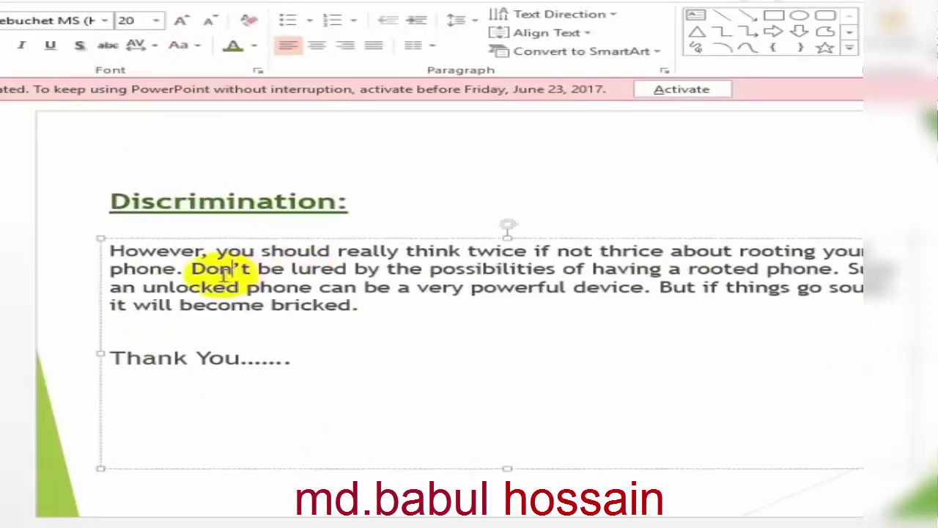
key(ctrl+a)
click(234, 45)
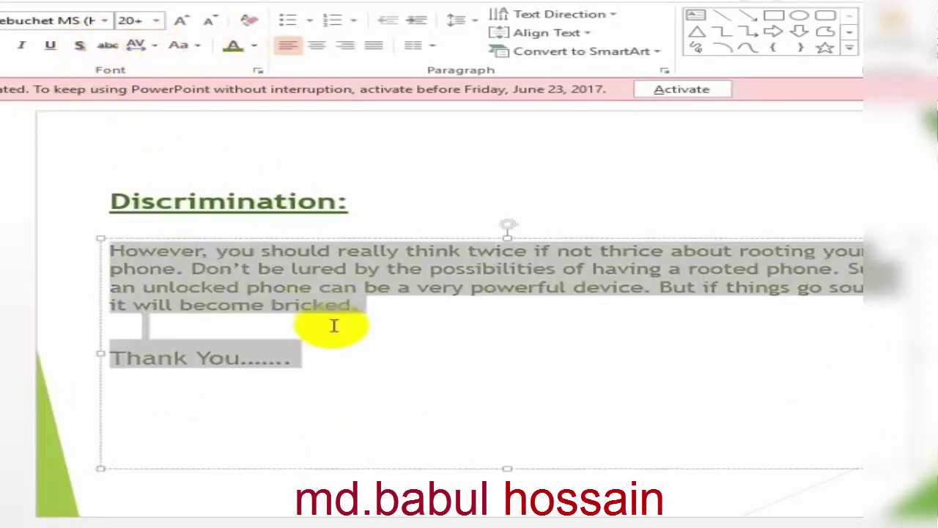
click(335, 324)
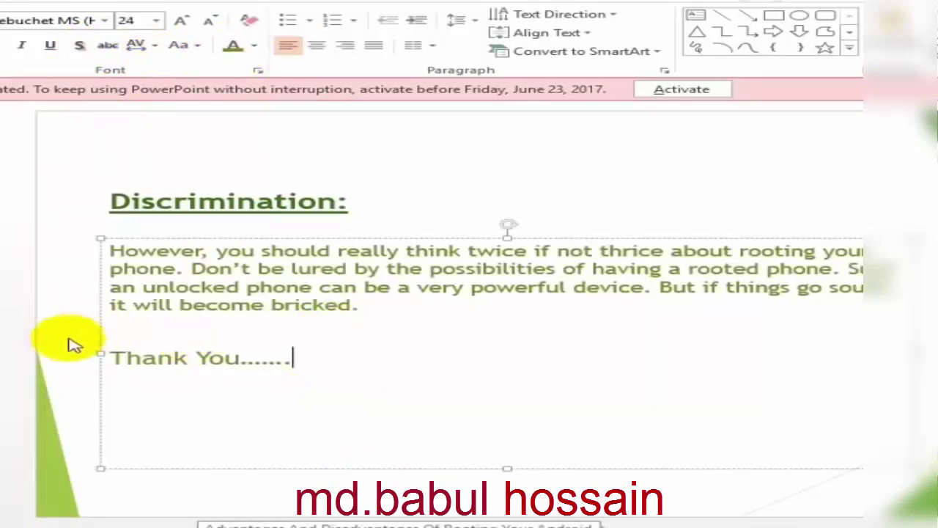
- Review the slides from the title slide, then open the Advantages of Rooting slide
key(Escape)
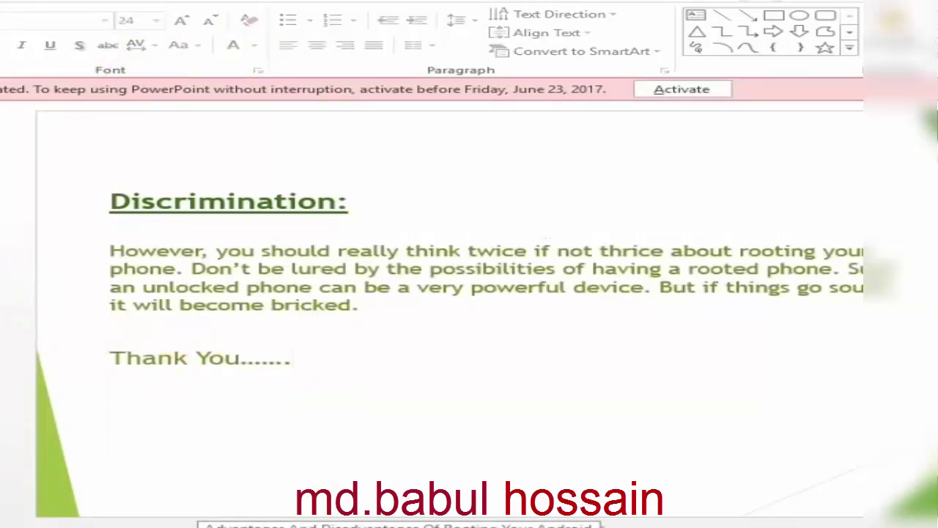
key(Home)
key(Page_Down)
key(Page_Down)
key(Page_Down)
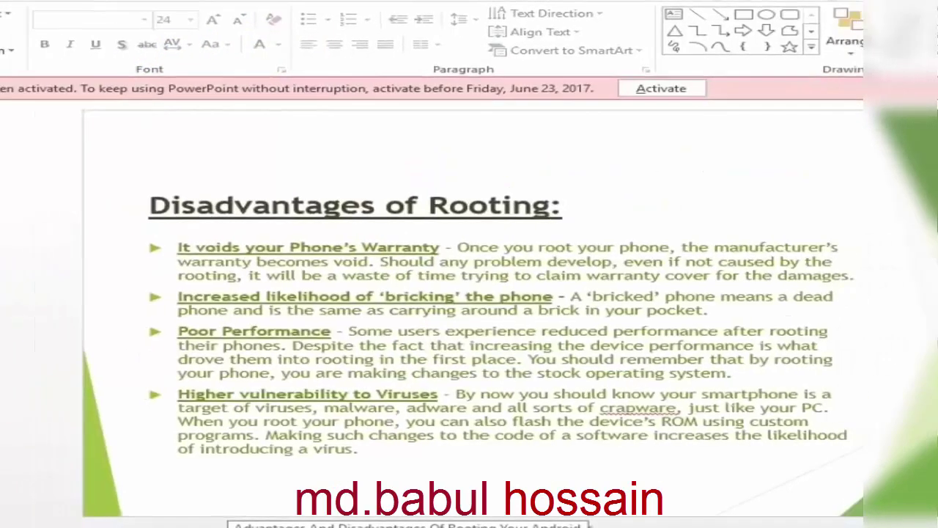
key(Page_Down)
click(79, 285)
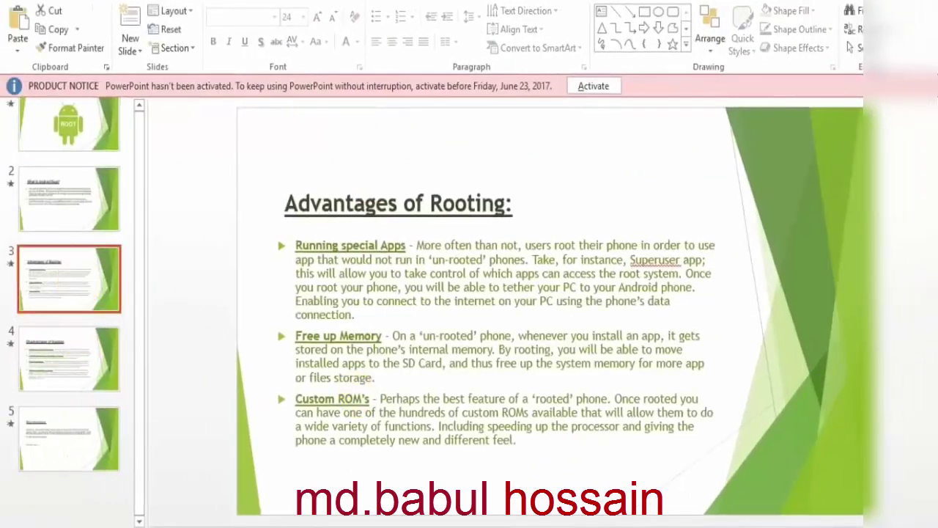
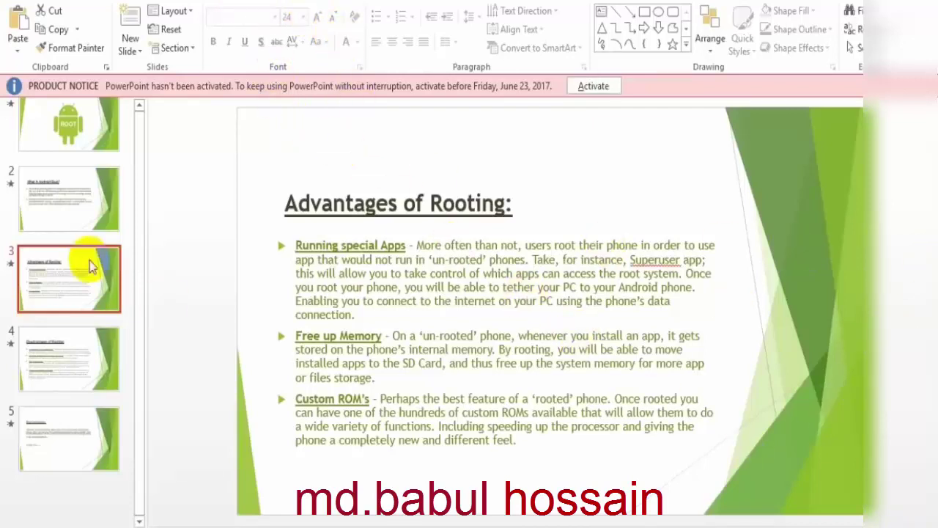
- On the title slide, preview the Cut, Fade, Push, Wipe, Split, Reveal, Random Bars, Shape and Uncover transitions
click(69, 154)
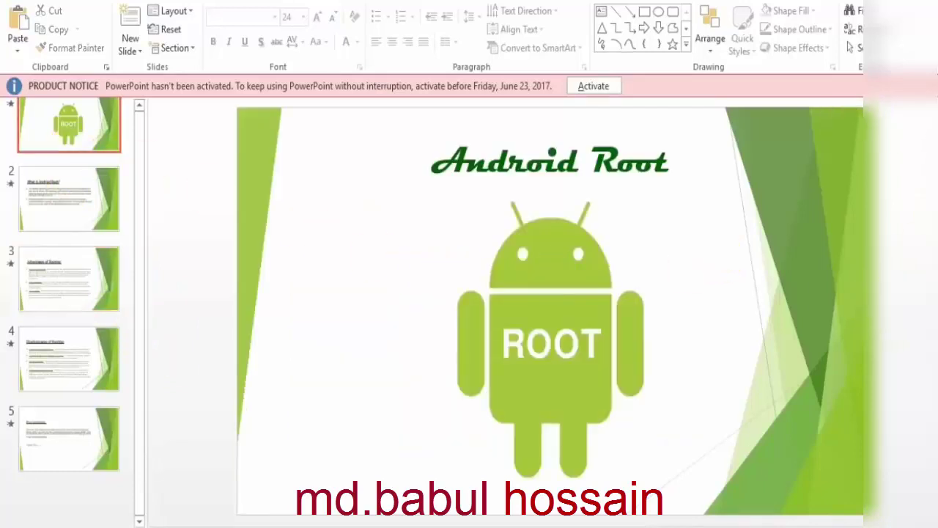
click(226, 2)
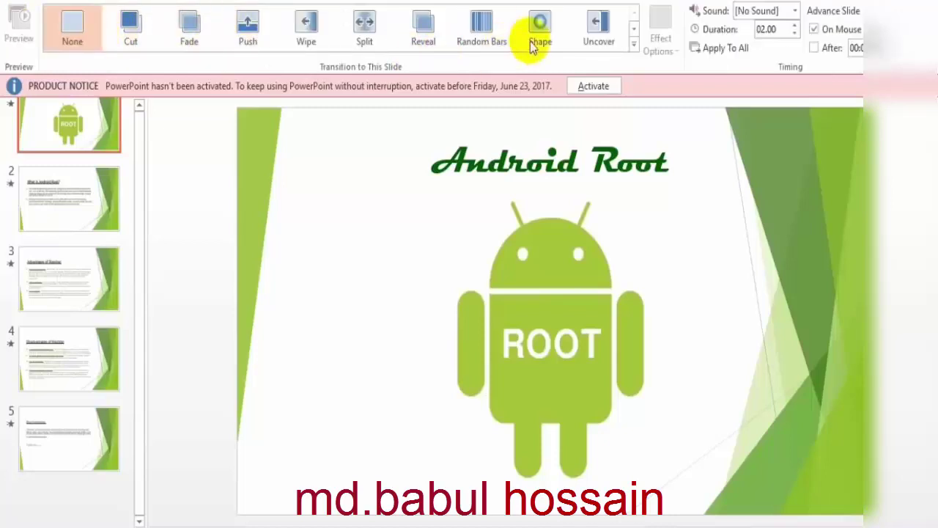
click(147, 33)
click(177, 30)
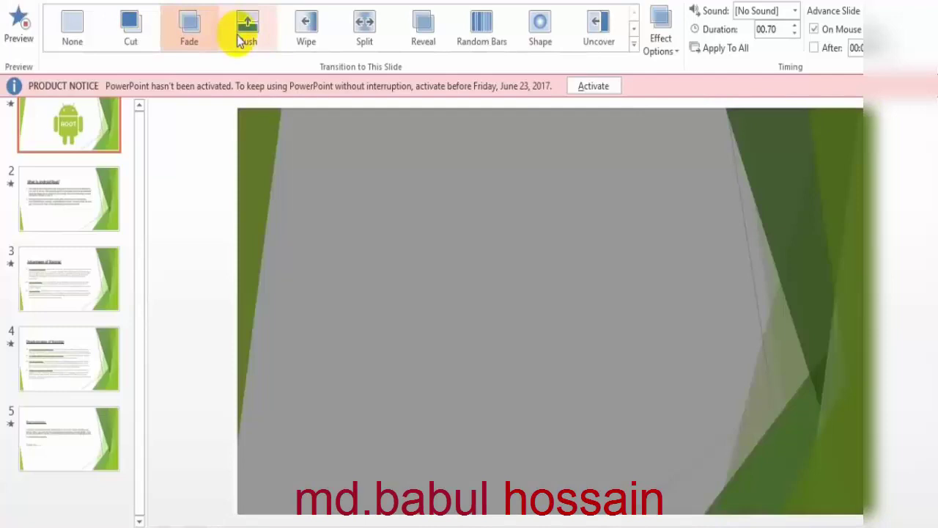
click(244, 29)
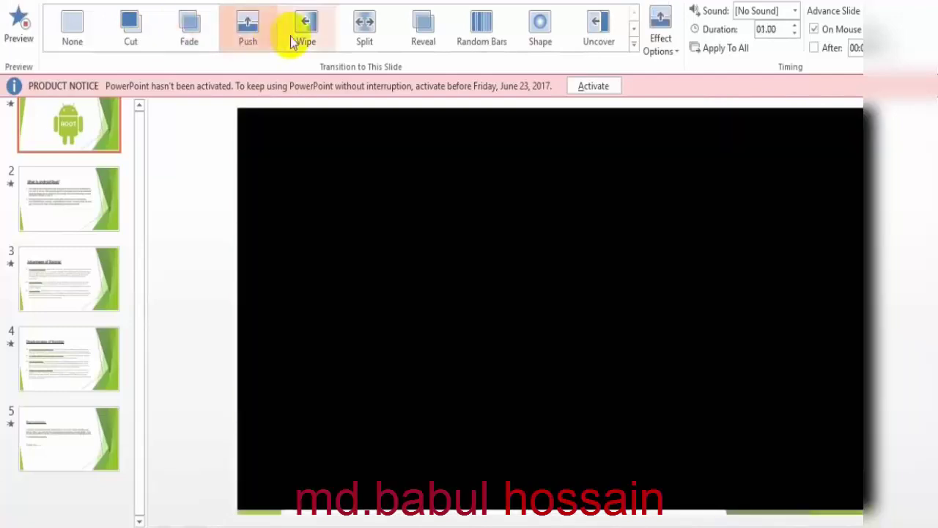
click(293, 37)
click(371, 46)
click(422, 45)
click(514, 40)
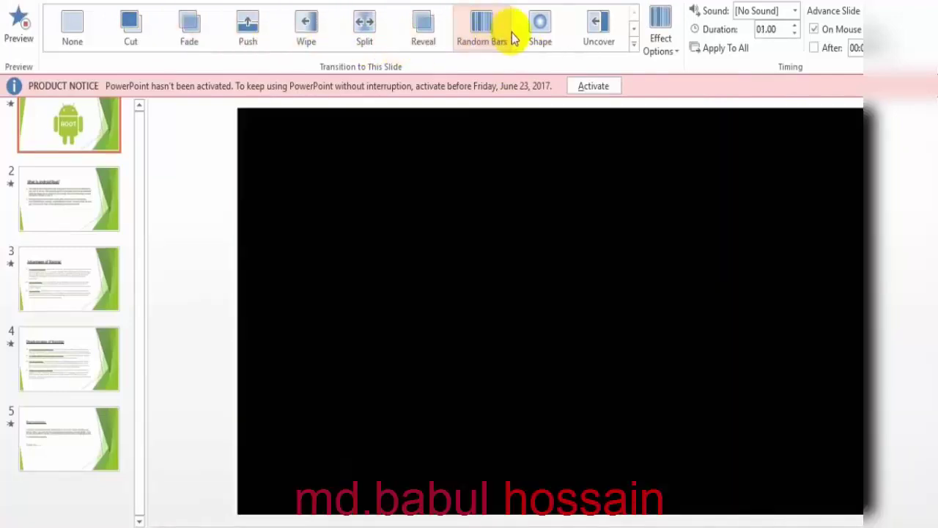
click(558, 36)
click(612, 36)
- Preview the Cover, Flash, Fall Over, Drape, Curtains, Wind, Prestige, Fracture, Crush and Peel Off transitions
click(633, 32)
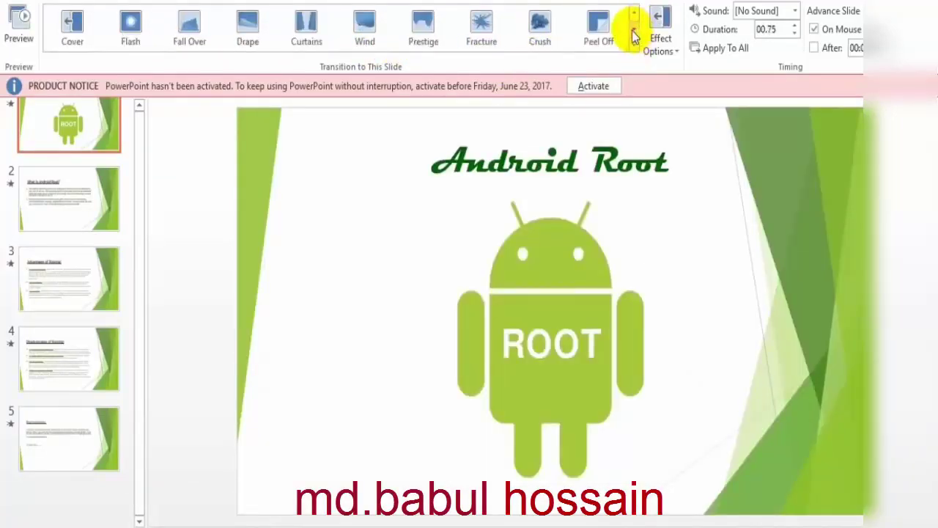
click(71, 30)
click(131, 29)
click(189, 29)
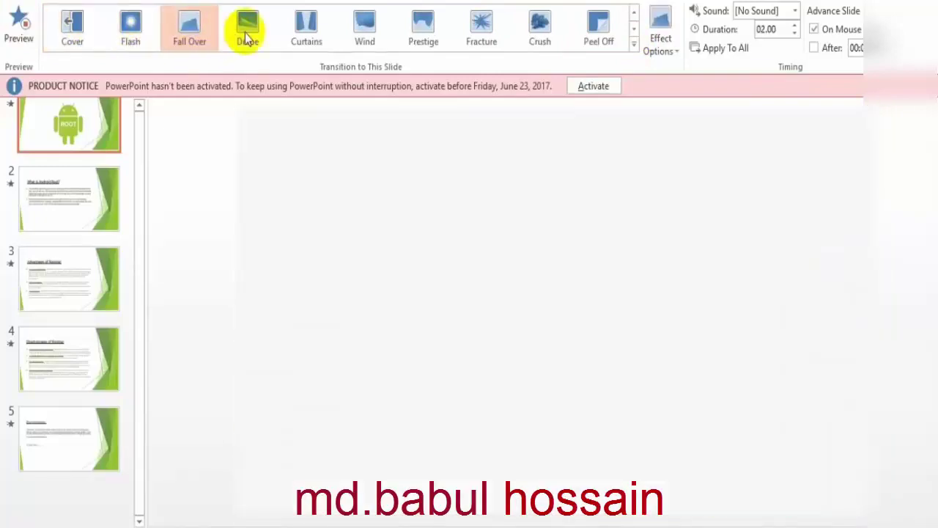
click(247, 31)
click(302, 37)
click(365, 33)
click(423, 33)
click(480, 33)
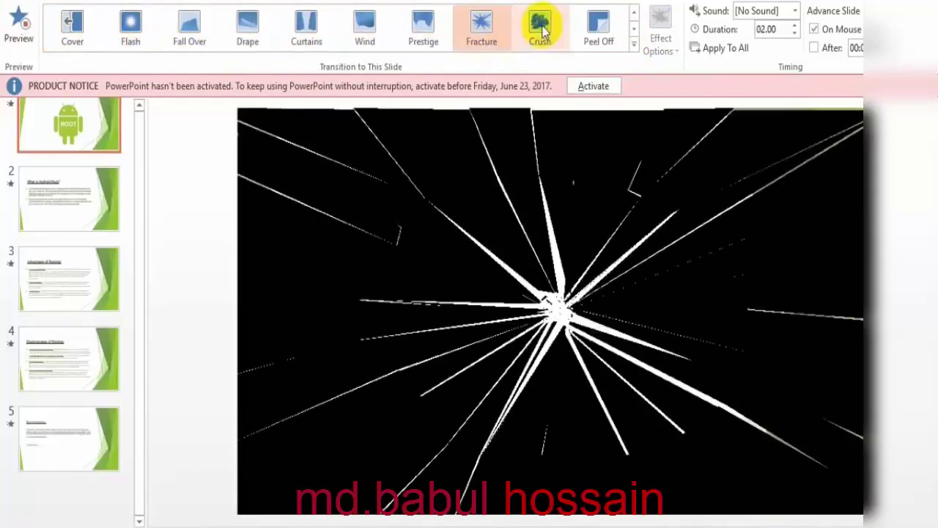
click(540, 28)
click(598, 28)
- Preview the Dissolve, Blinds, Ripple, Honeycomb, Glitter, Airplane, Vortex, Shred, Cube and Switch transitions
click(633, 32)
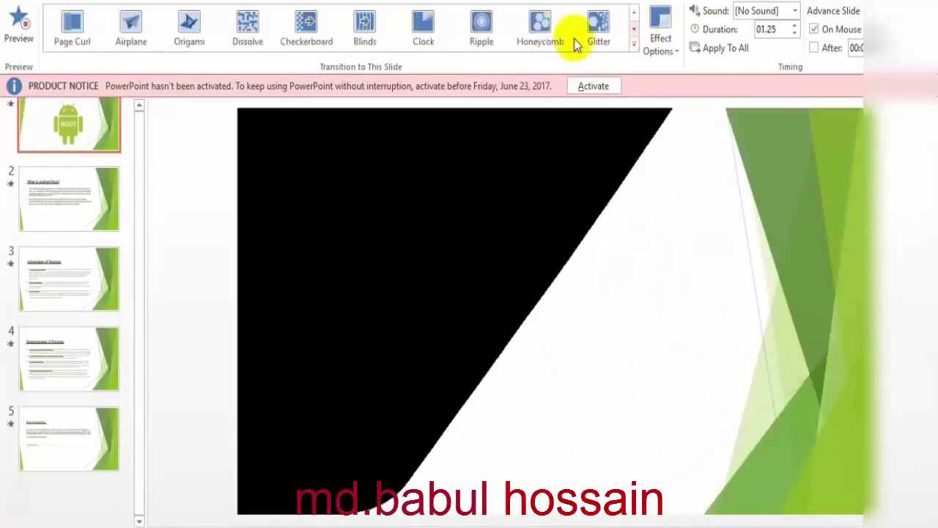
click(265, 33)
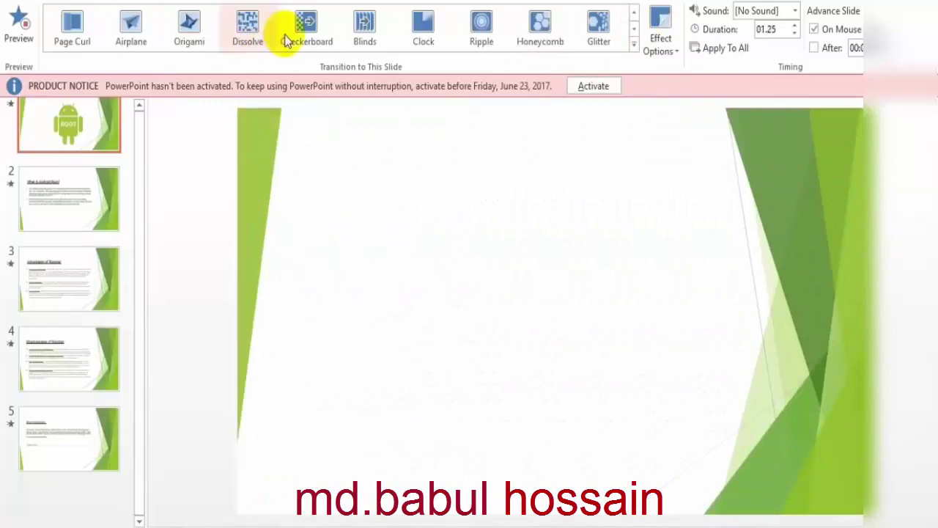
click(251, 32)
click(365, 31)
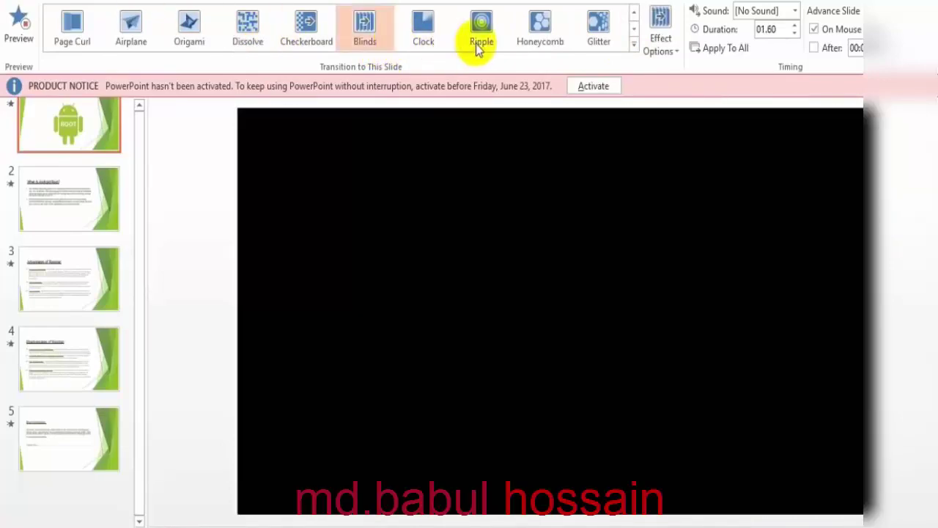
click(478, 40)
click(536, 39)
click(597, 34)
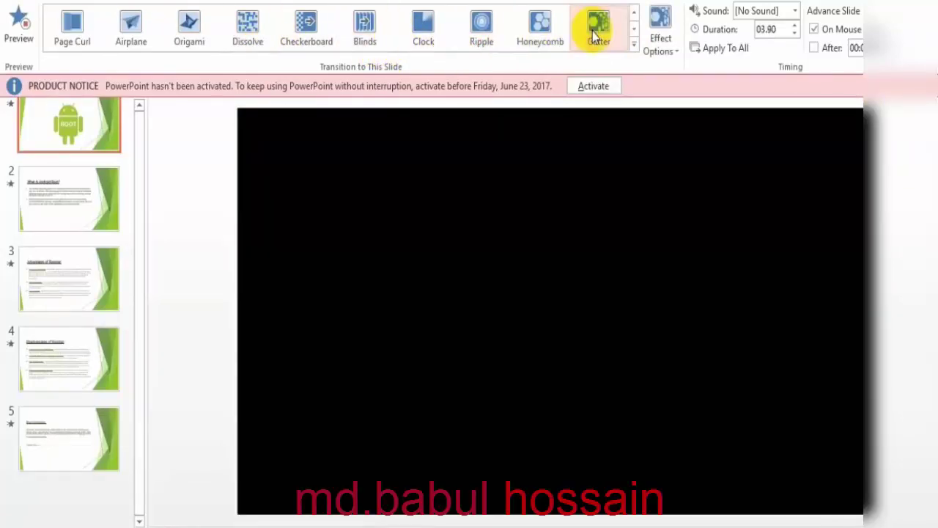
click(556, 40)
click(117, 31)
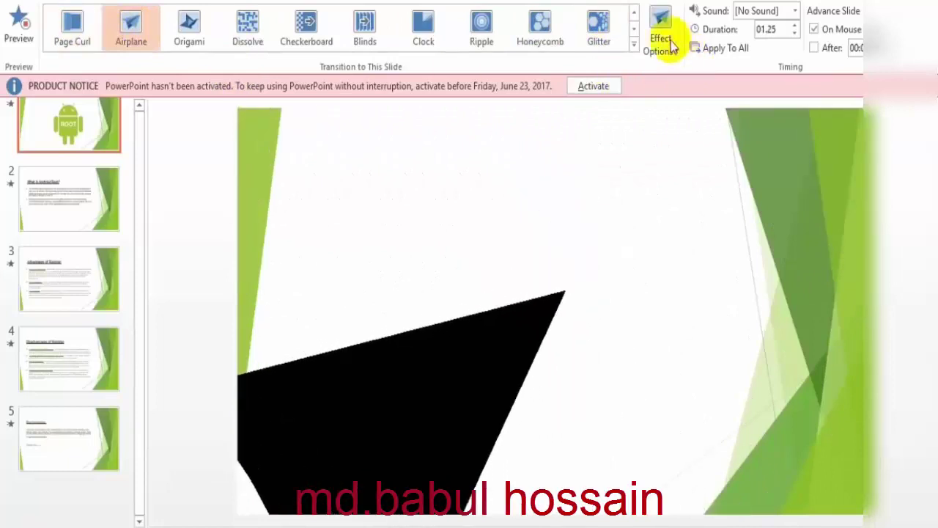
click(634, 28)
click(63, 42)
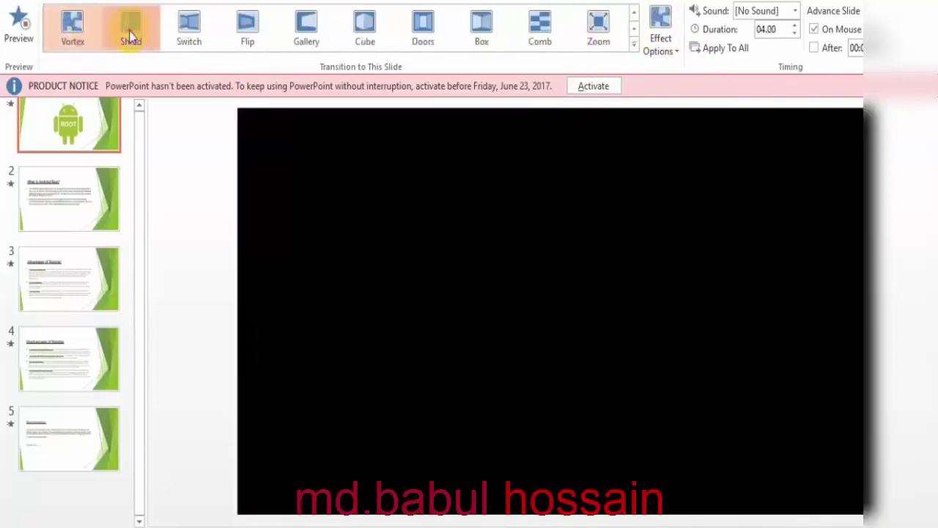
click(130, 37)
click(365, 27)
click(189, 33)
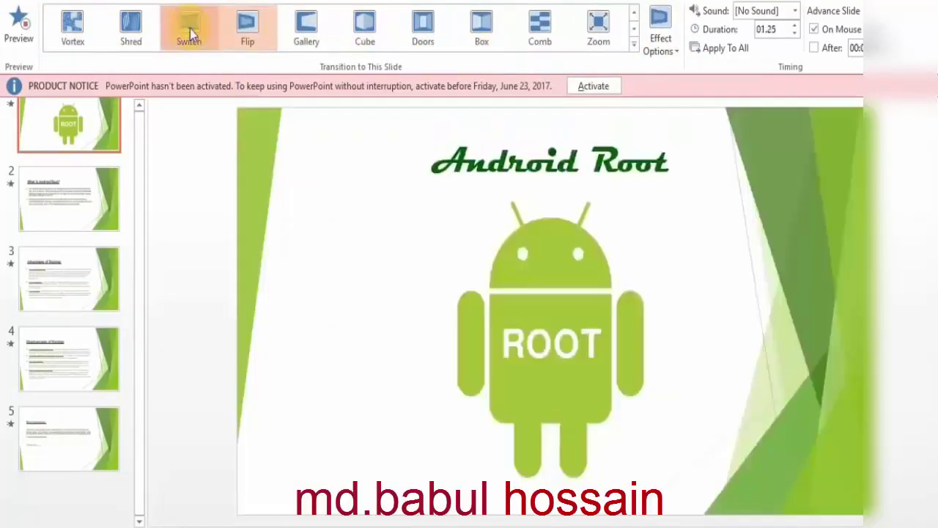
- Preview the Orbit and Ferris Wheel transitions, then give the title slide Glitter at 03.90
click(634, 28)
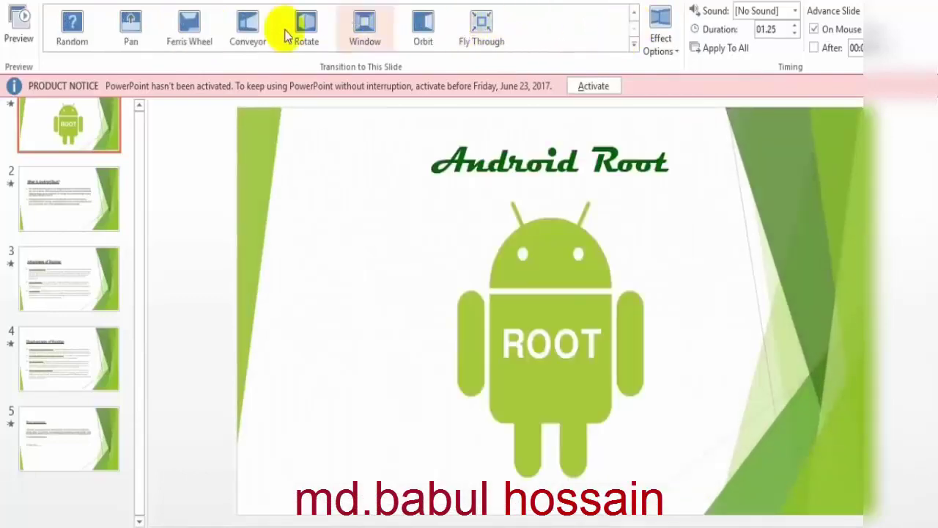
click(184, 33)
click(70, 32)
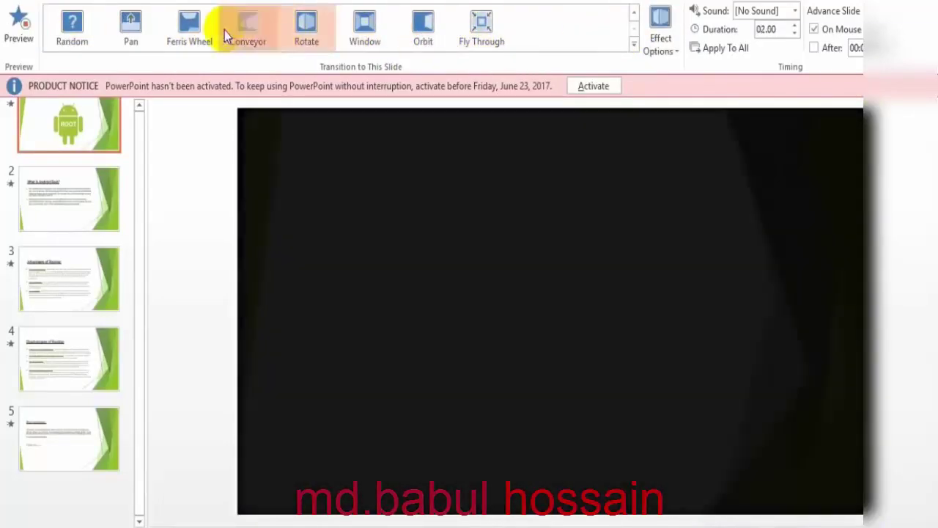
click(189, 25)
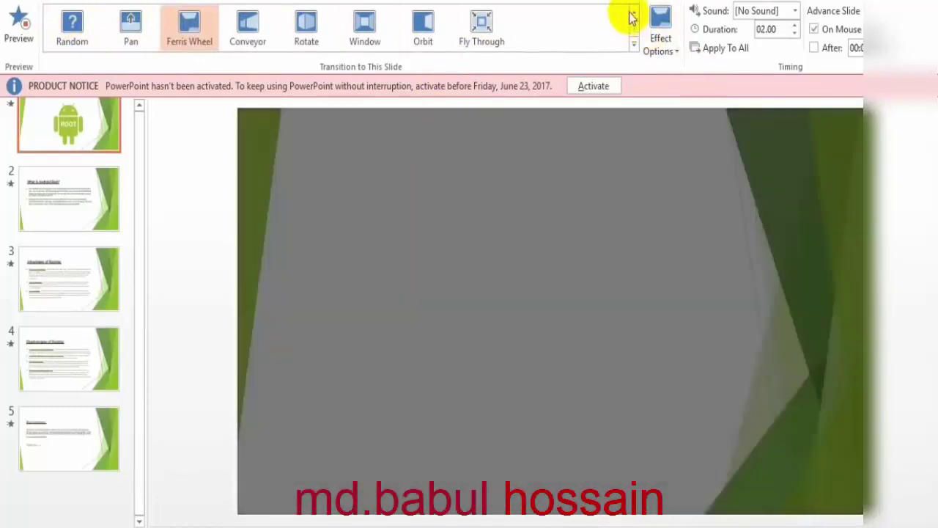
click(634, 26)
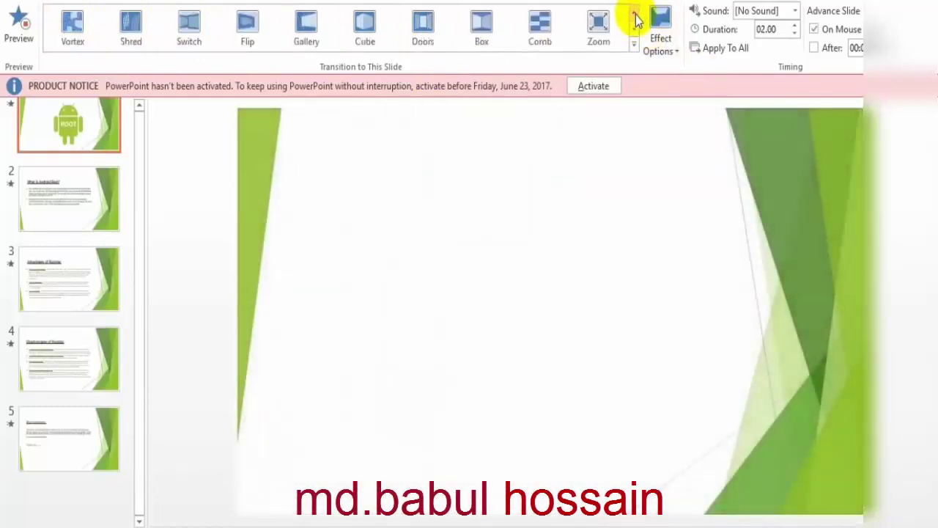
click(635, 17)
click(631, 45)
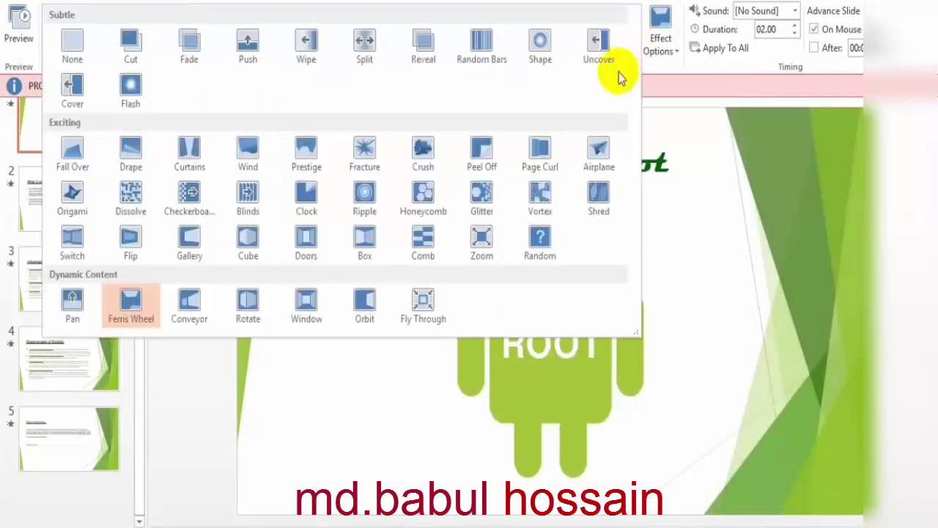
click(479, 201)
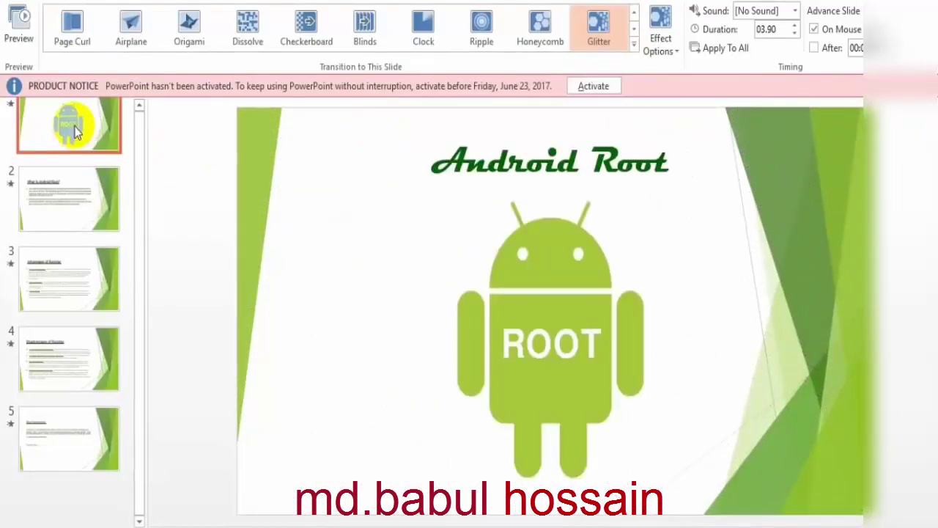
- After trying Split and Reveal, give slide 2 'What Is Android Root?' the Random Bars transition
click(81, 189)
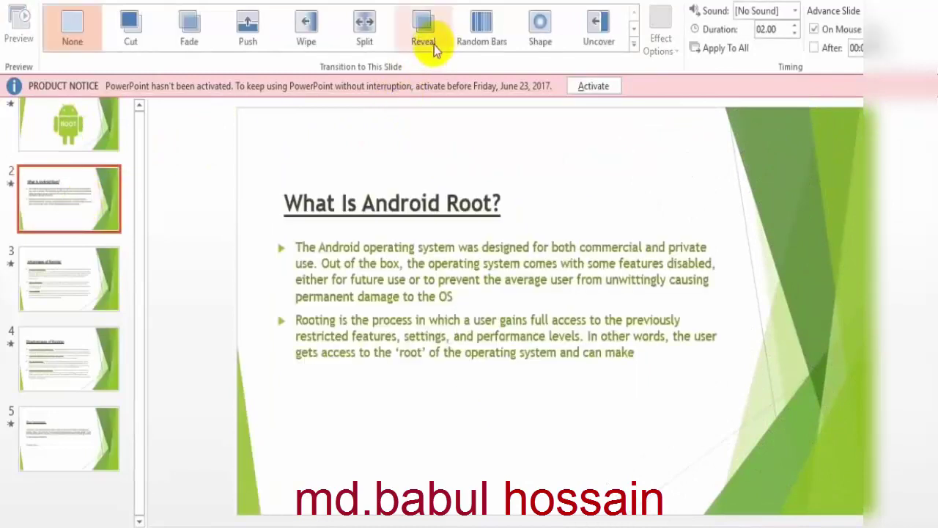
click(359, 40)
click(425, 33)
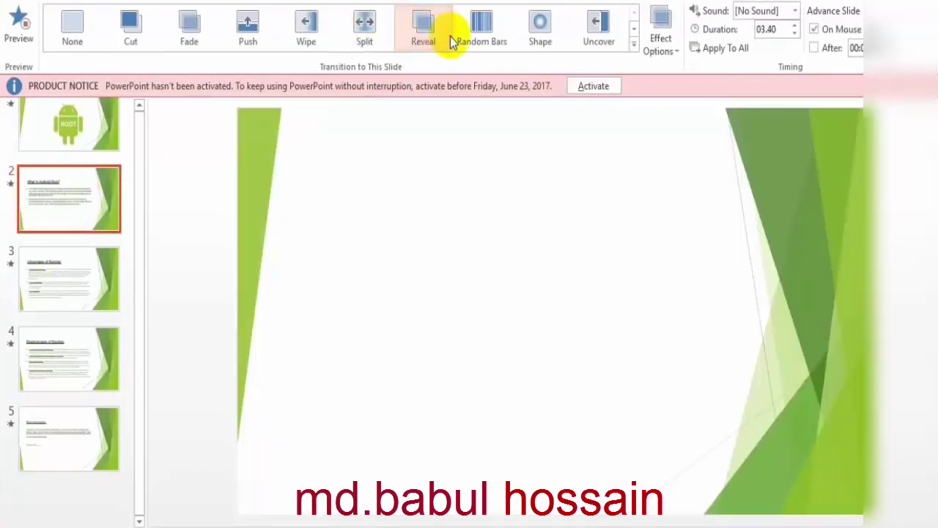
click(495, 38)
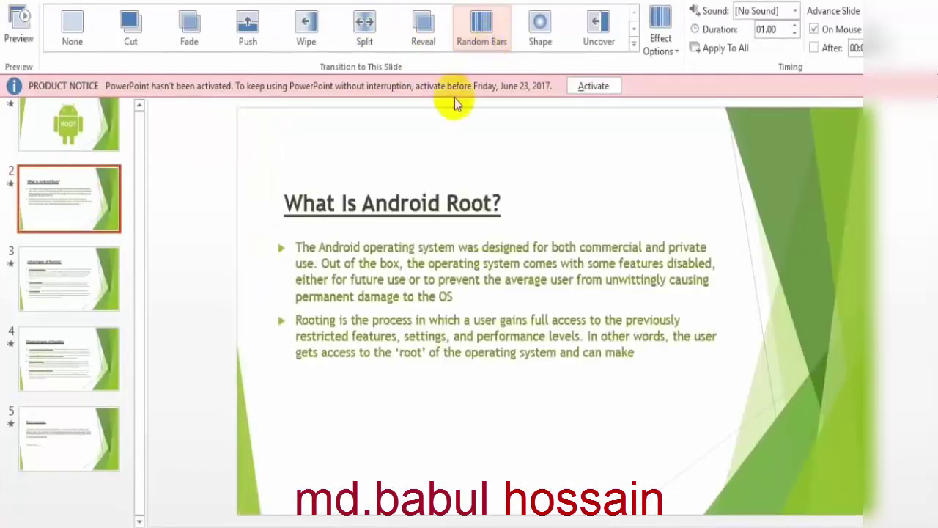
- After trying Shape and Uncover, give slide 3 'Advantages of Rooting' the Blinds transition
click(117, 268)
click(549, 33)
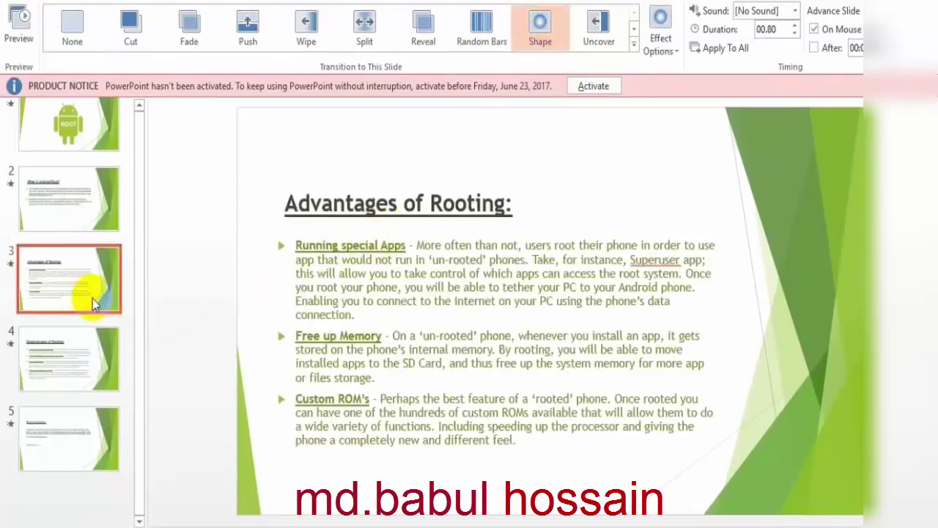
click(531, 35)
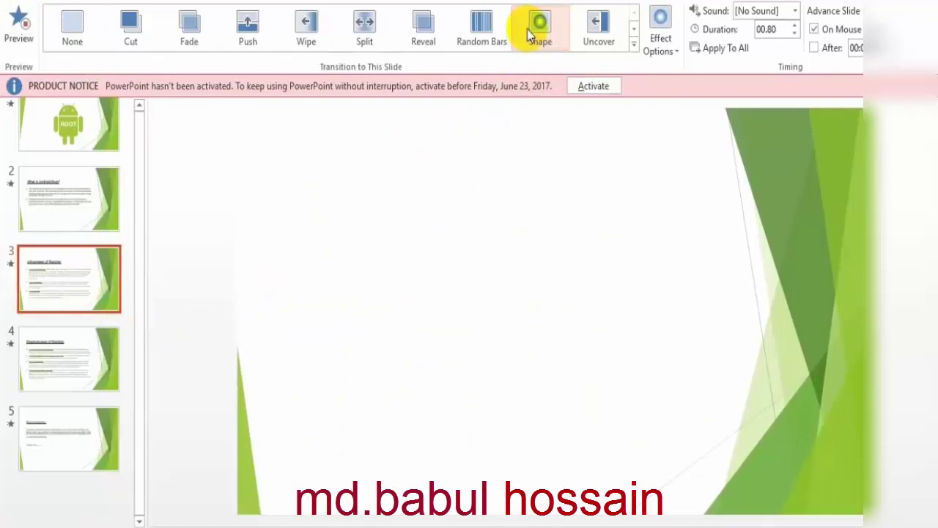
click(599, 33)
click(634, 44)
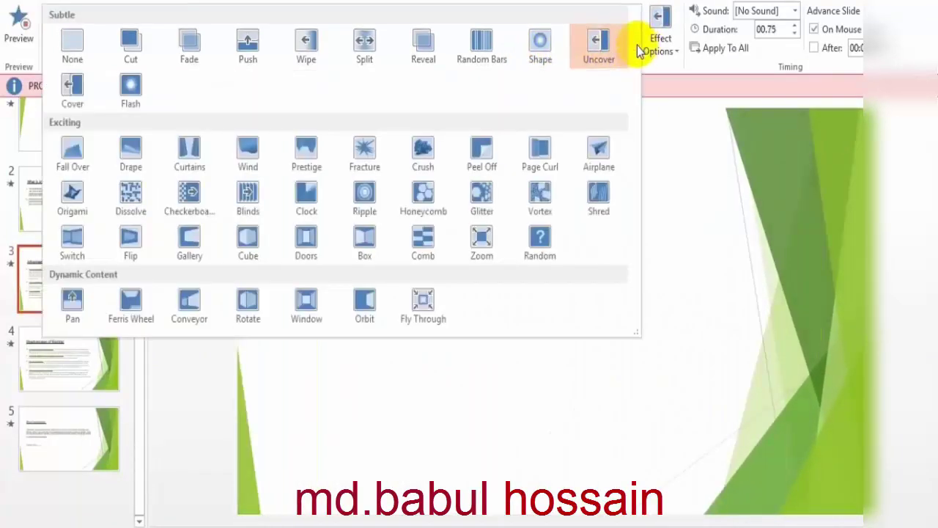
click(246, 199)
click(145, 356)
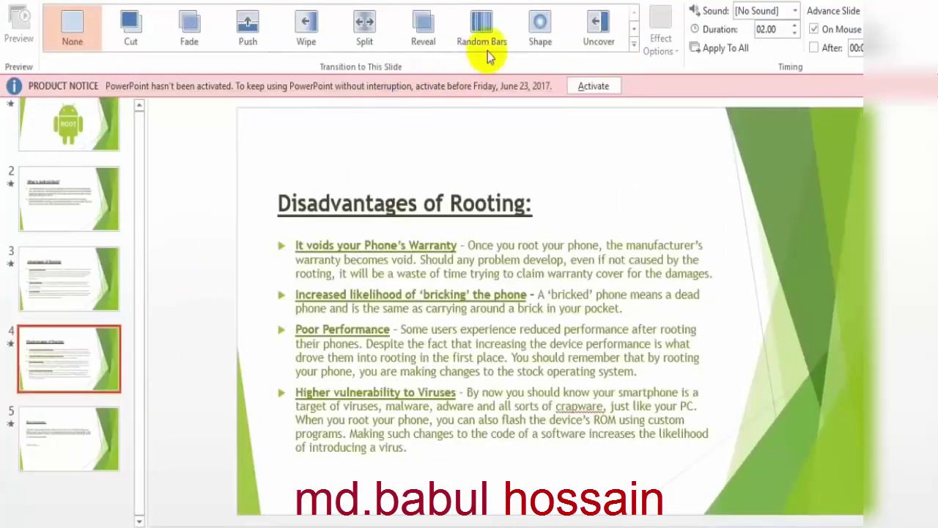
- After trying Wipe, Fade and Box, set slide 4's transition to Dissolve at 01.20
click(302, 33)
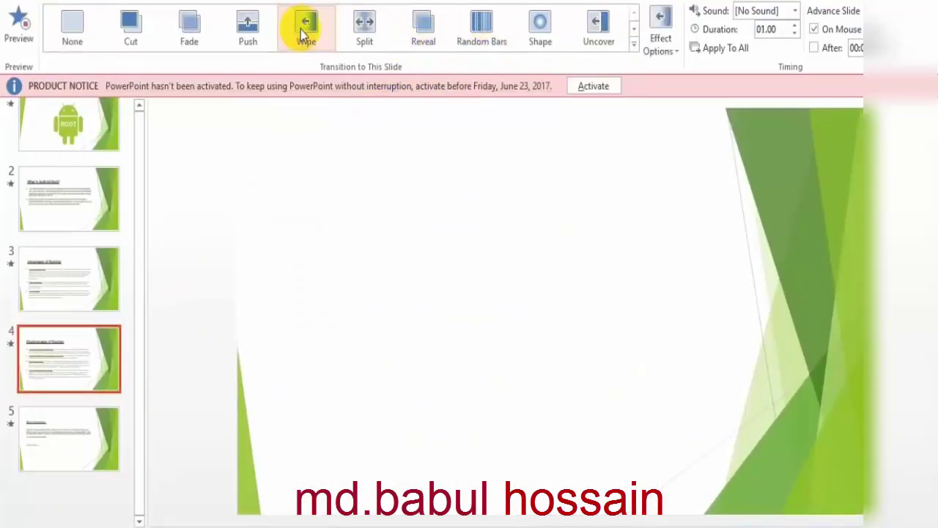
click(189, 33)
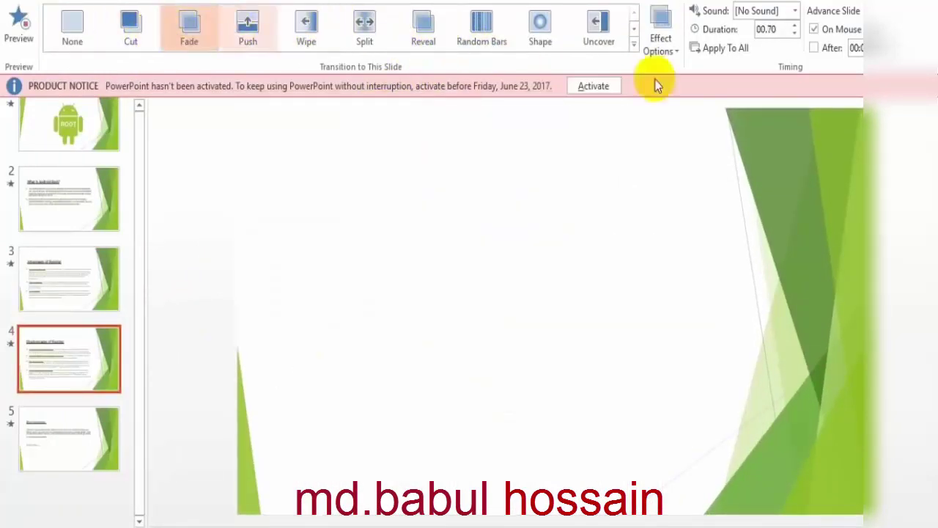
click(634, 43)
click(365, 248)
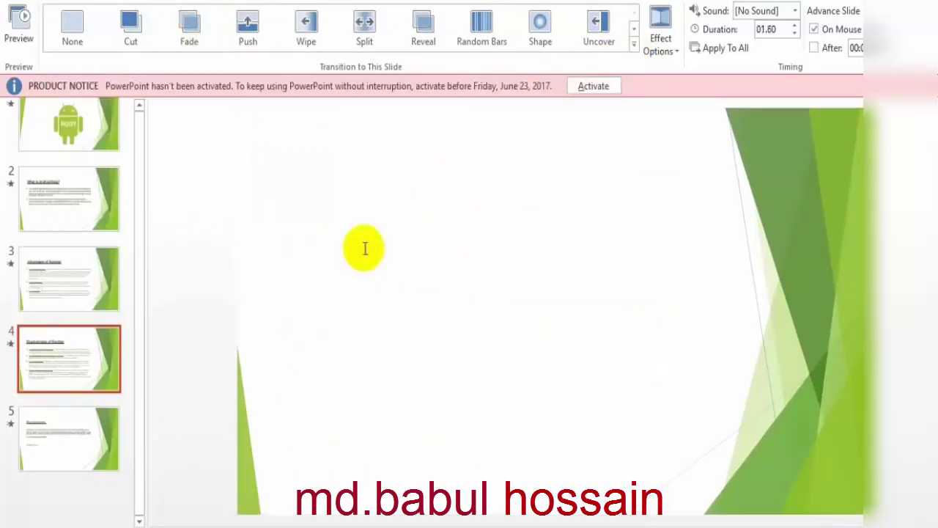
click(57, 403)
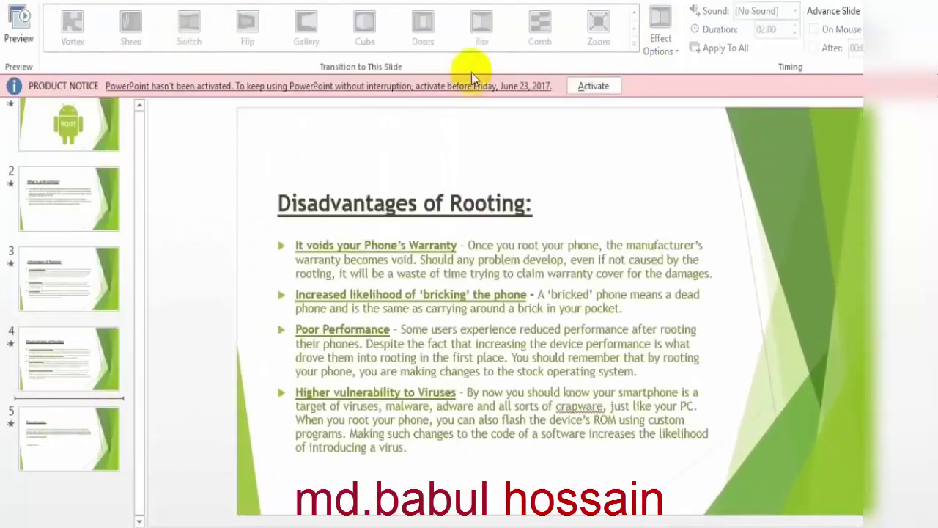
click(78, 443)
click(85, 386)
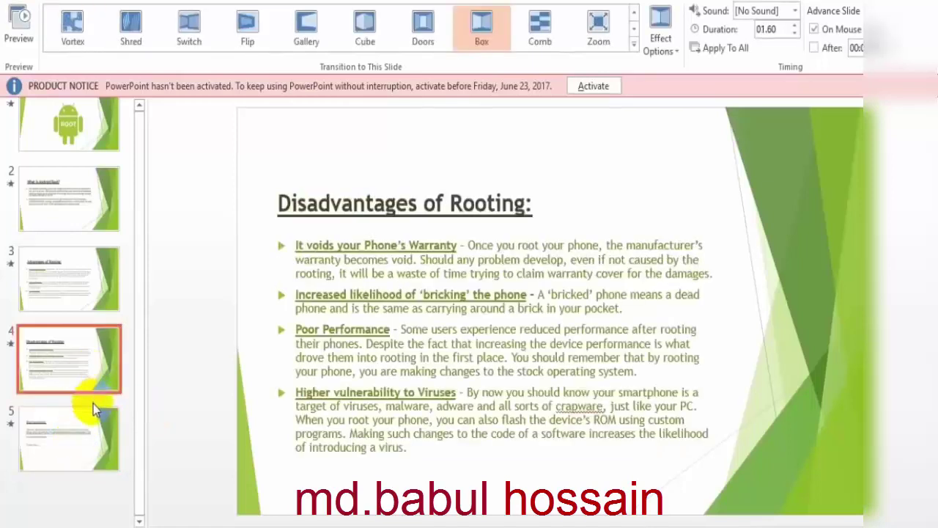
click(634, 45)
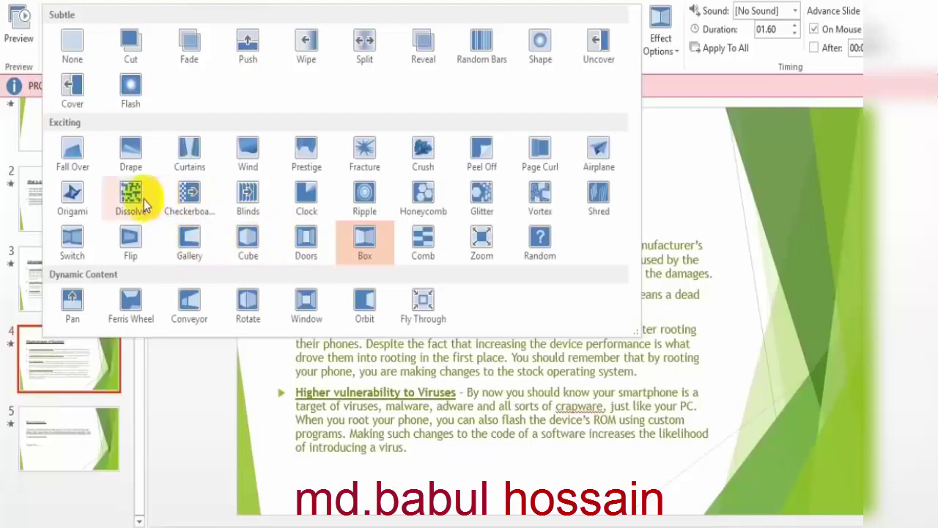
click(132, 199)
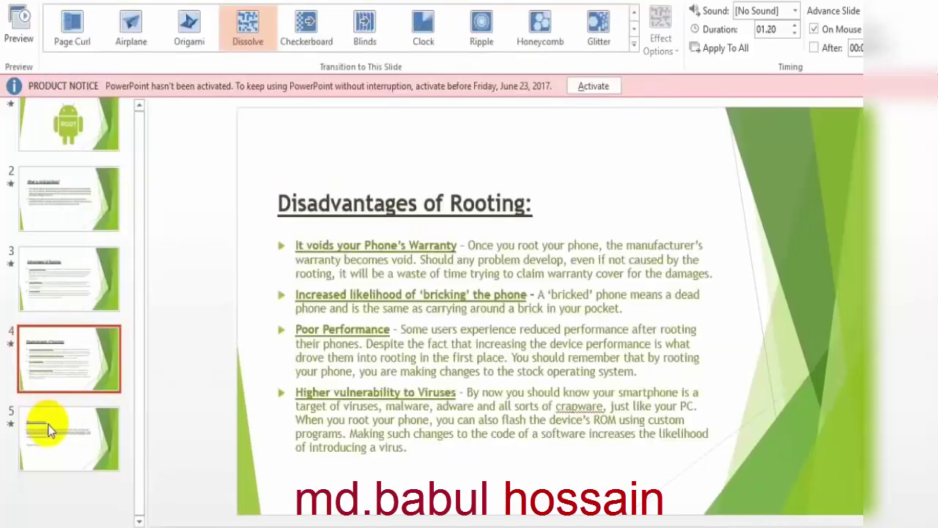
- Give slide 5 'Discrimination' the Curtains transition at 06.00, then reselect the title slide
click(51, 429)
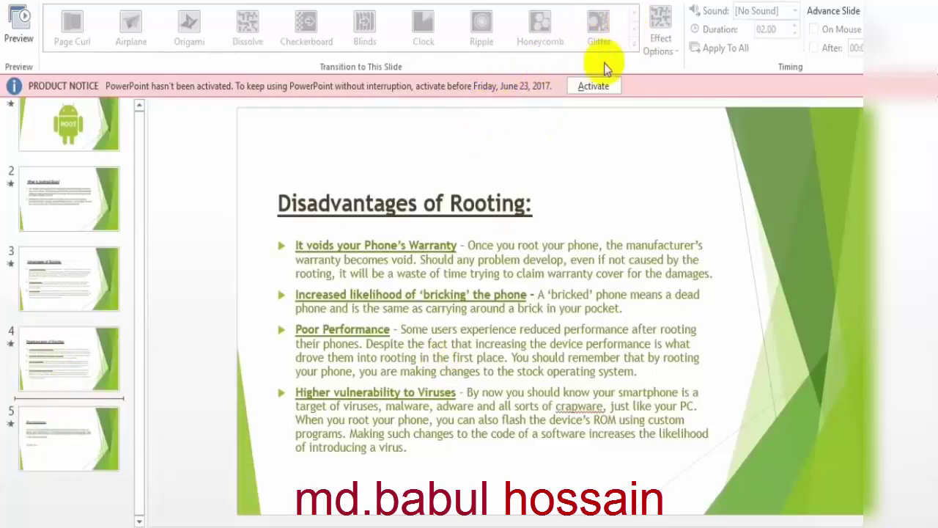
click(42, 443)
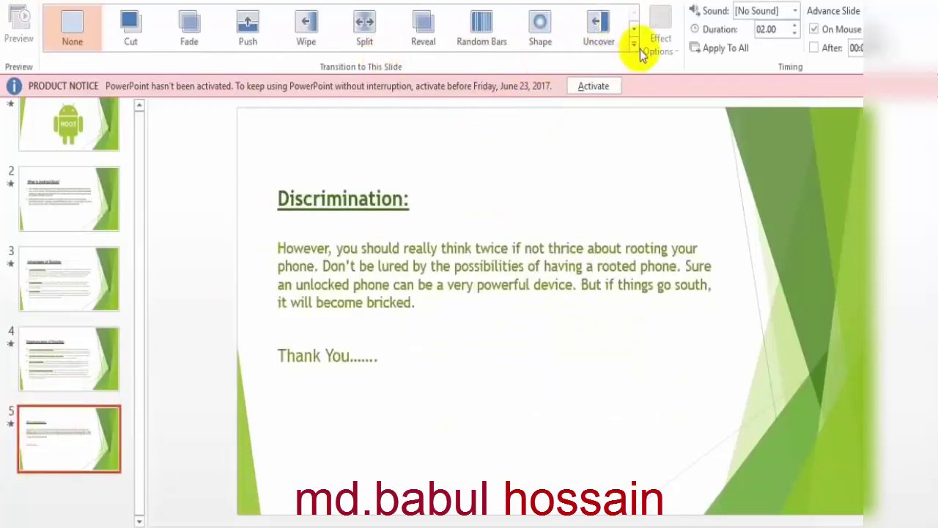
click(636, 47)
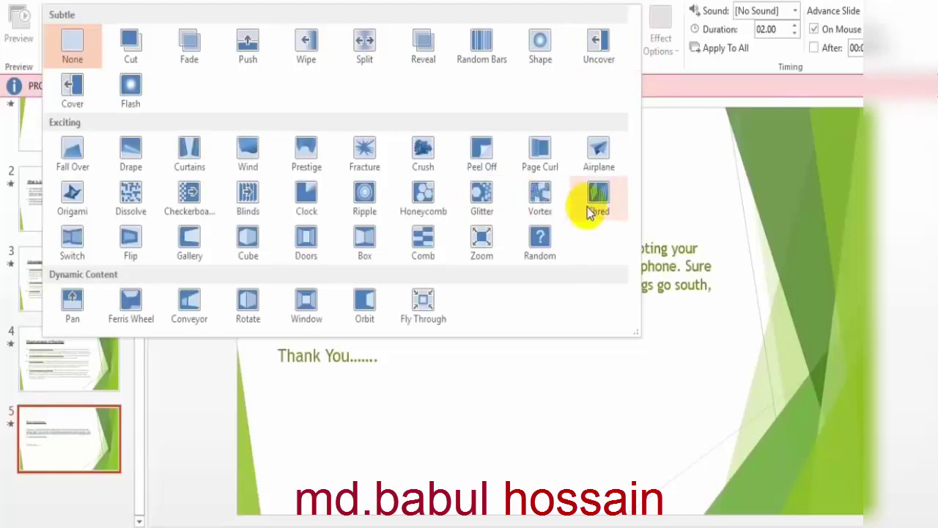
click(205, 165)
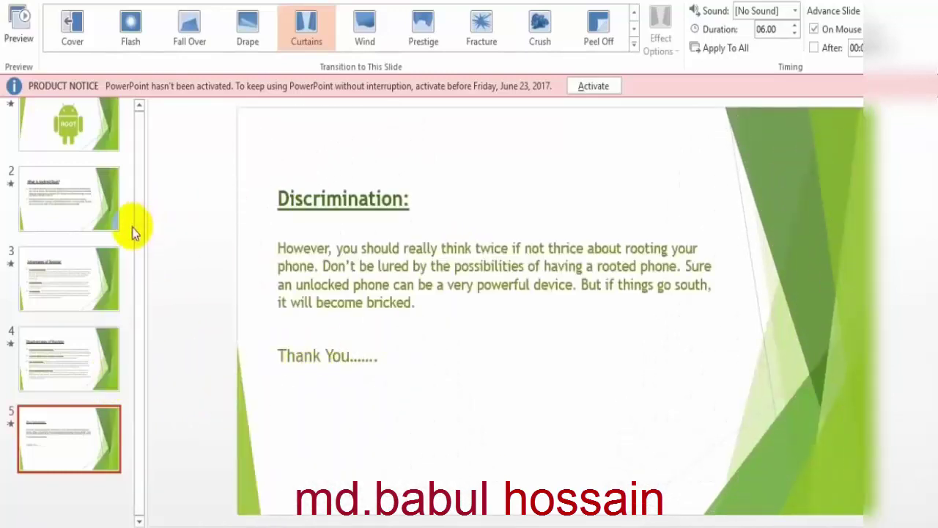
click(91, 128)
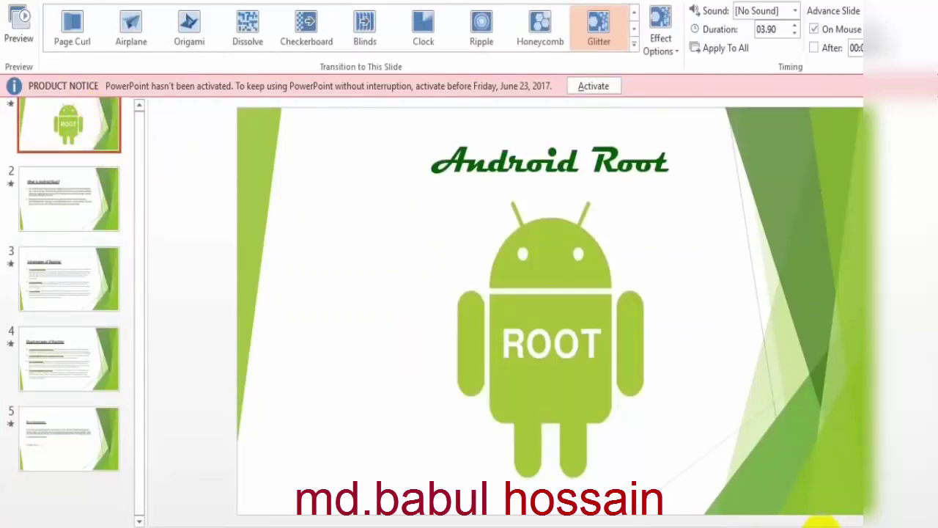
- Start the slide show from the Android Root title slide using the status-bar Slide Show button
click(821, 521)
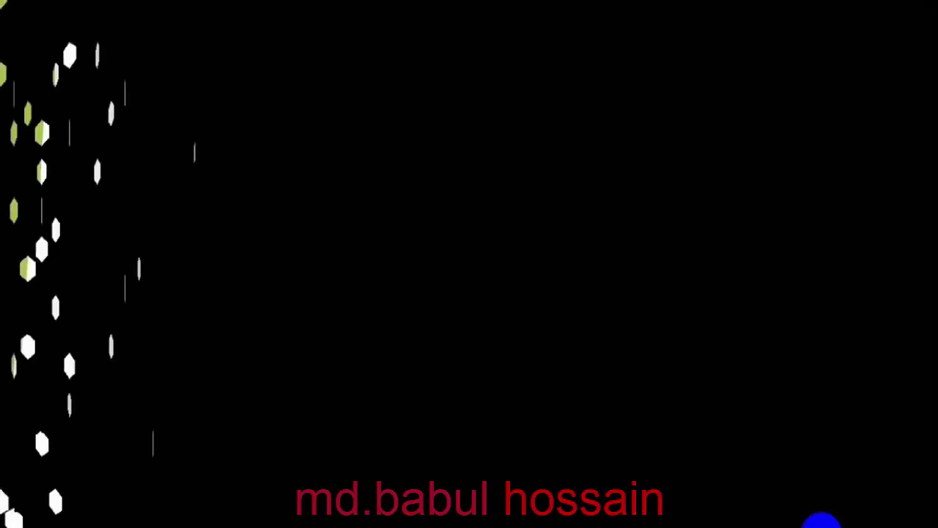